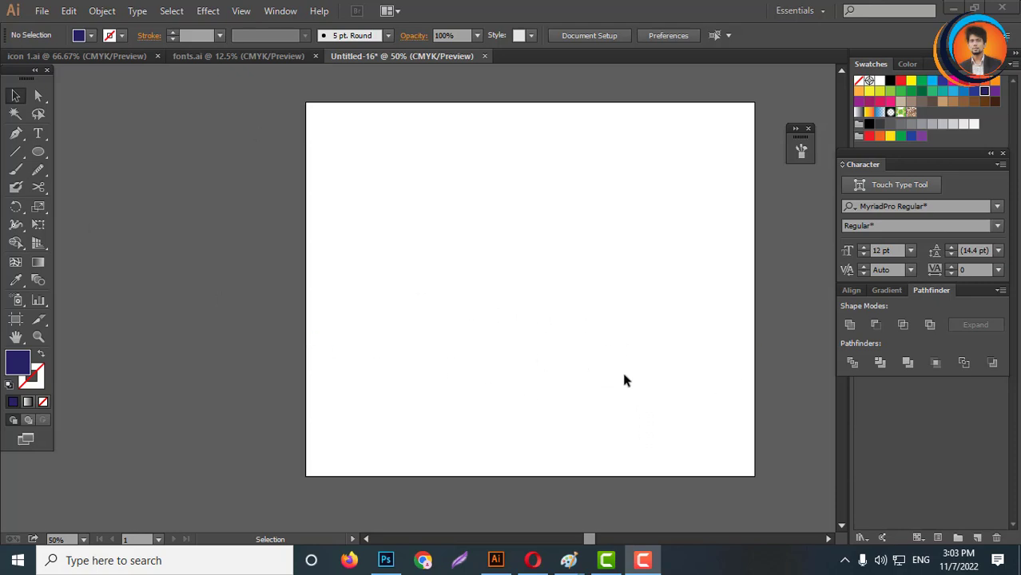
# - Draw a dark blue circle with the Ellipse tool around the middle of the artboard
pyautogui.scroll(1, 688, 349)
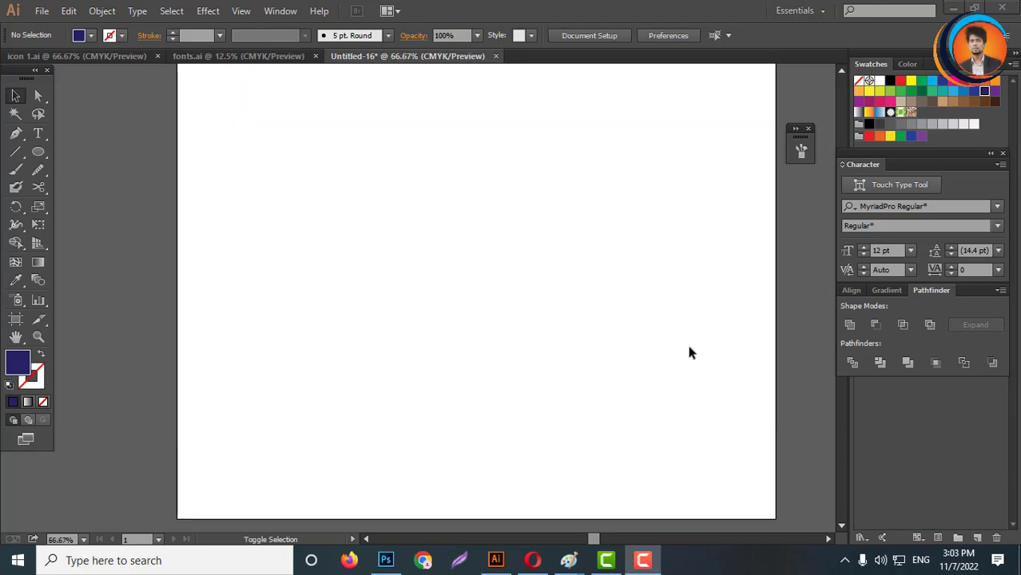
pyautogui.scroll(-1, 580, 336)
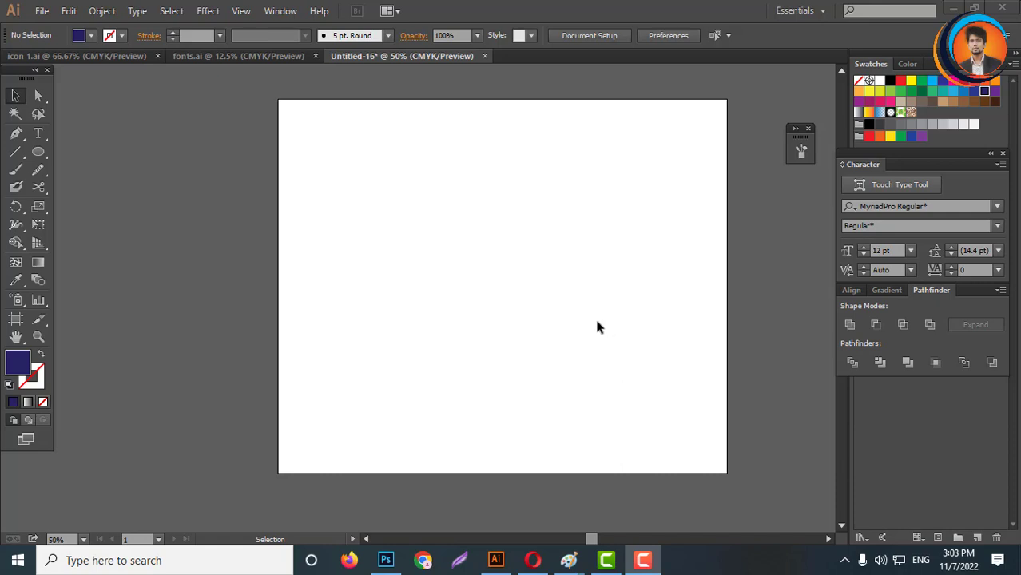
pyautogui.click(38, 152)
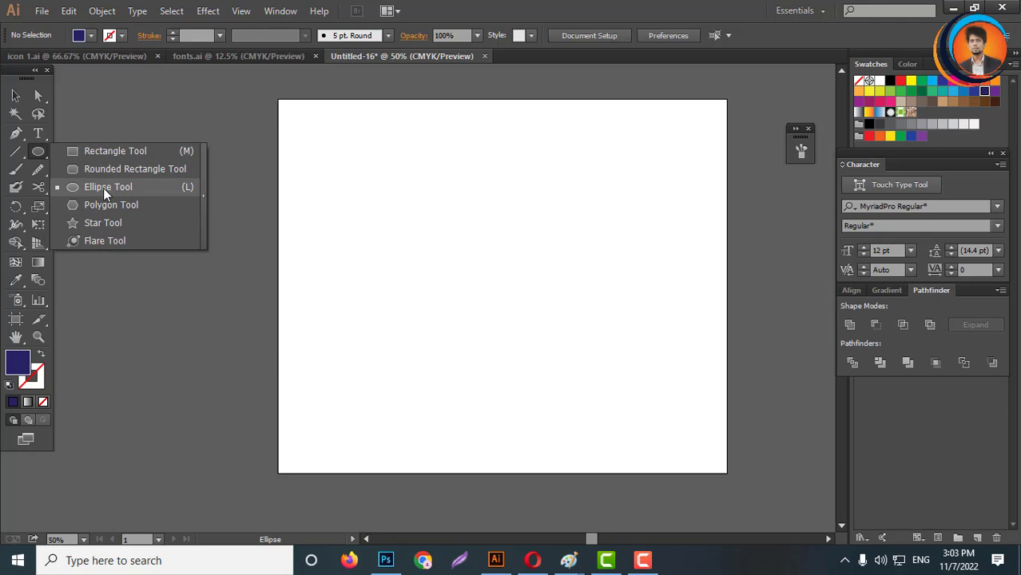
pyautogui.click(103, 188)
pyautogui.scroll(1, 549, 294)
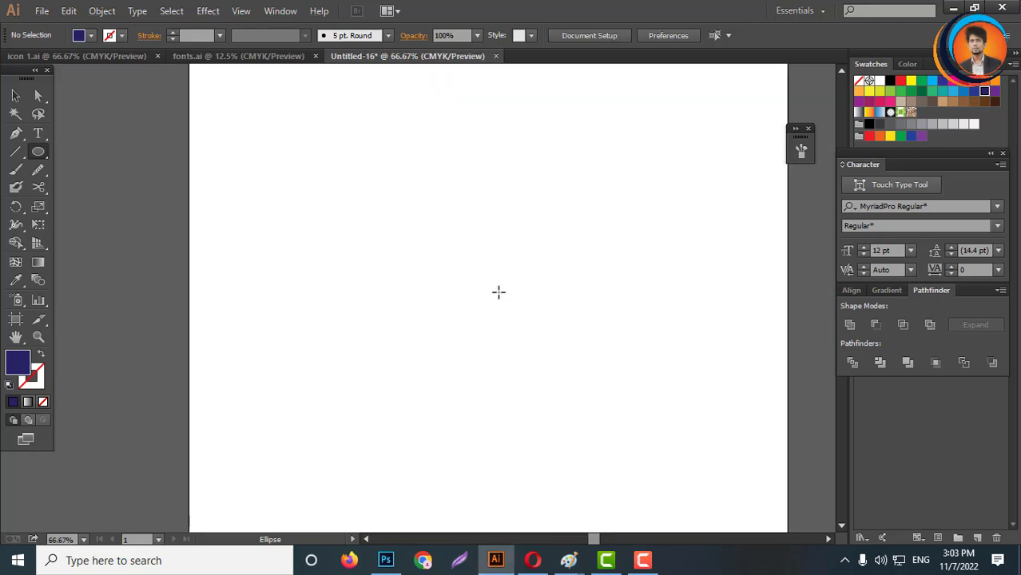
pyautogui.moveTo(495, 291); pyautogui.dragTo(583, 399)
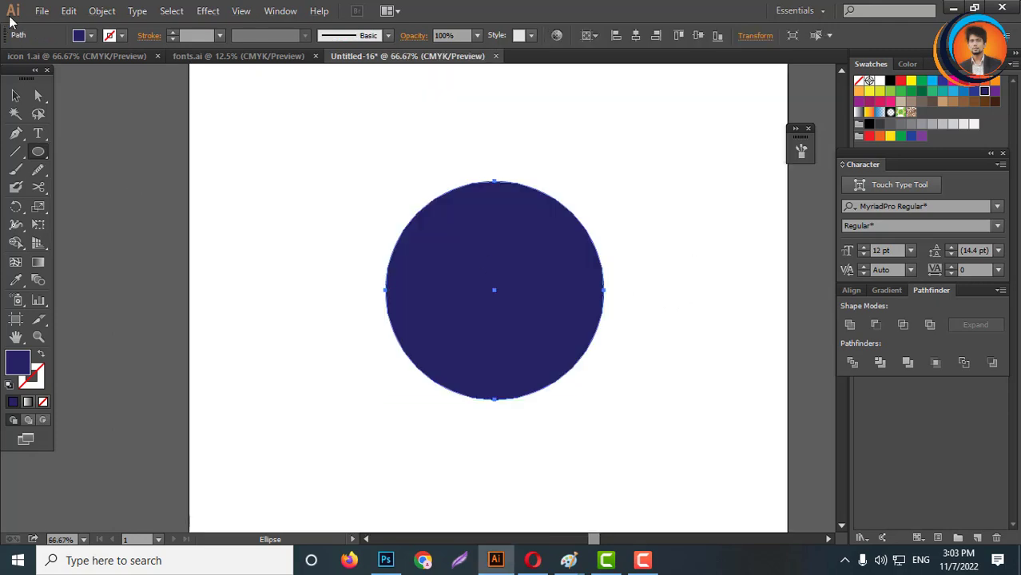
pyautogui.click(15, 96)
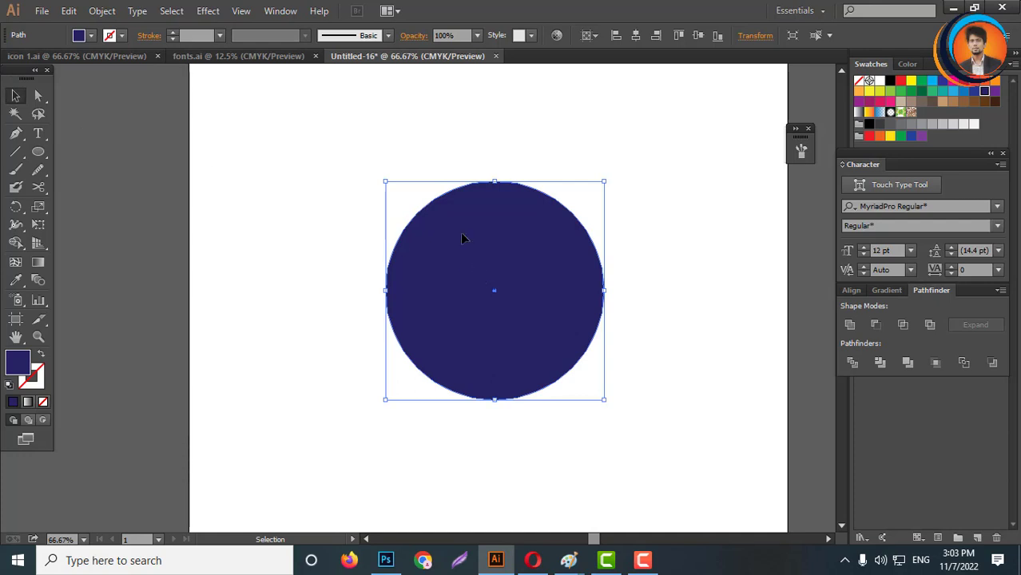
# - Place a copy of the dark blue circle directly in front of it and fill the copy red
pyautogui.press('a')
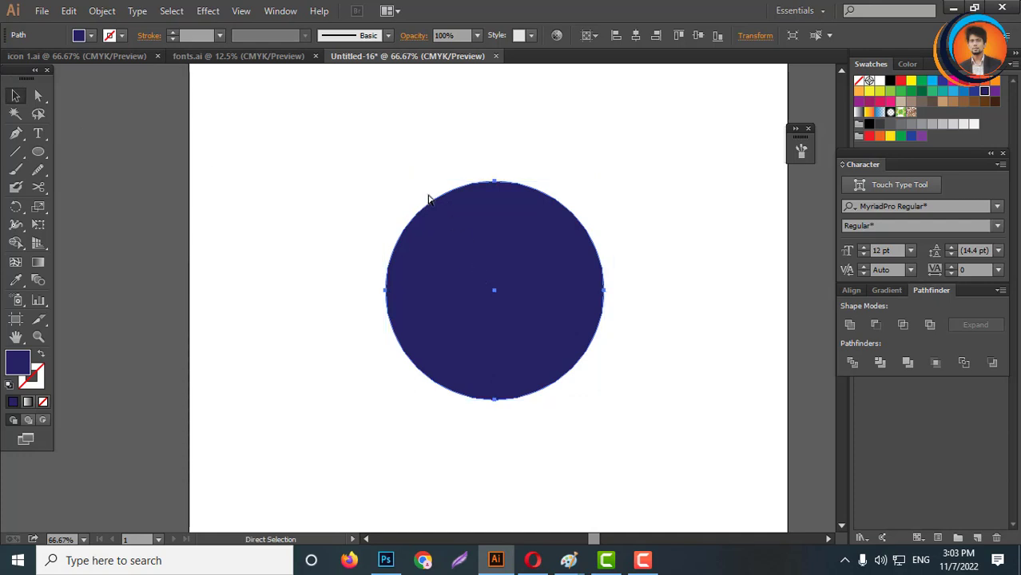
pyautogui.press('v')
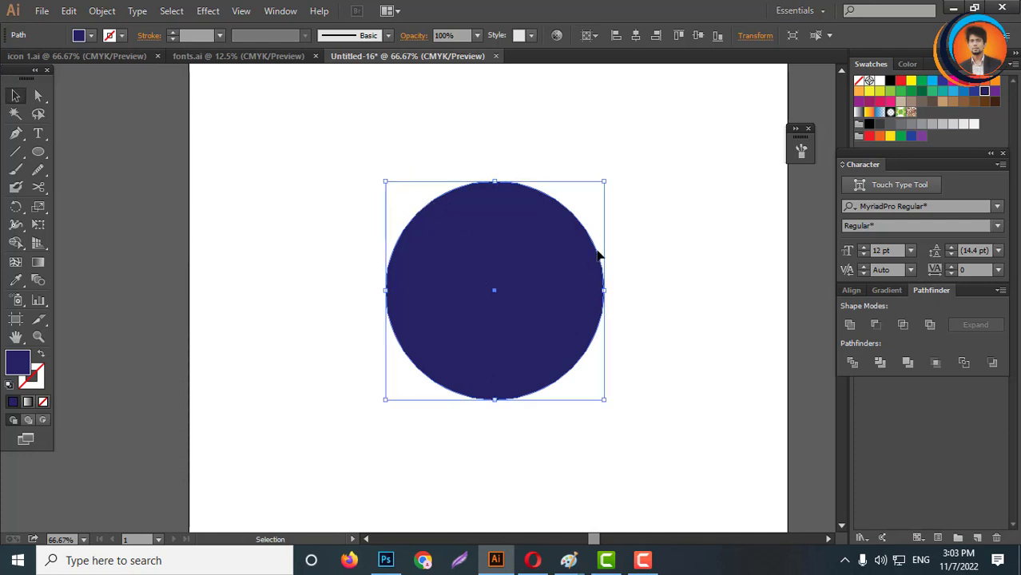
pyautogui.click(889, 81)
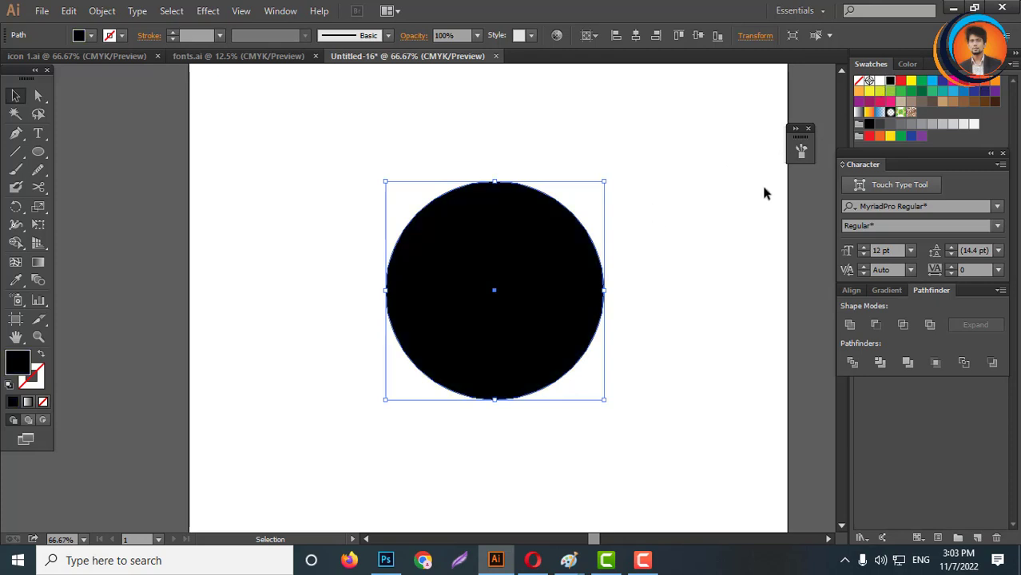
pyautogui.click(901, 81)
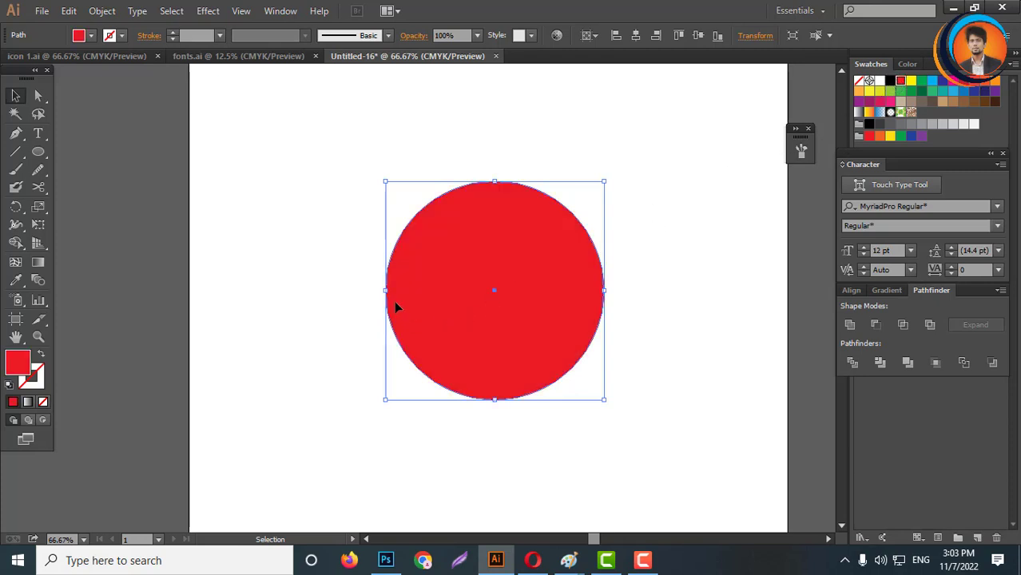
# - Shrink the red circle proportionally to about 391 px, then extend it slightly past the dark blue circle's right edge
pyautogui.moveTo(386, 292); pyautogui.dragTo(410, 298)
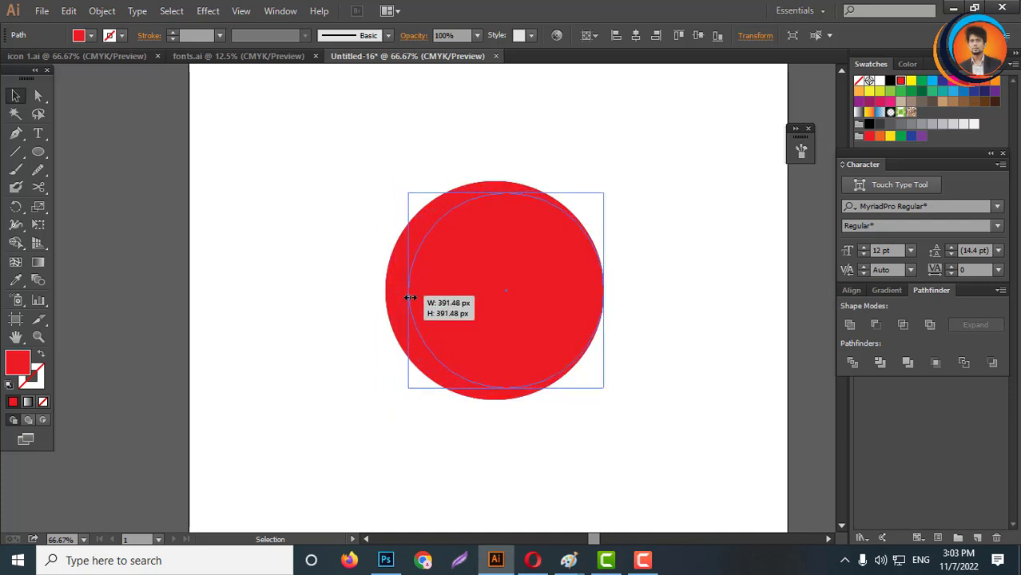
pyautogui.moveTo(410, 297); pyautogui.dragTo(410, 297)
pyautogui.moveTo(410, 297); pyautogui.dragTo(409, 297)
pyautogui.scroll(2, 604, 287)
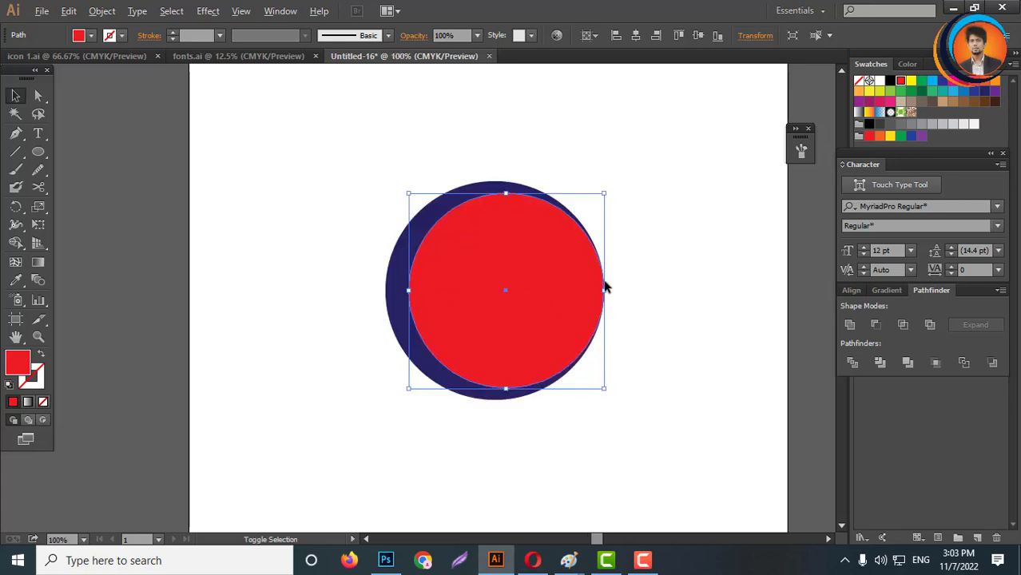
pyautogui.moveTo(600, 301); pyautogui.dragTo(607, 303)
pyautogui.scroll(-2, 604, 256)
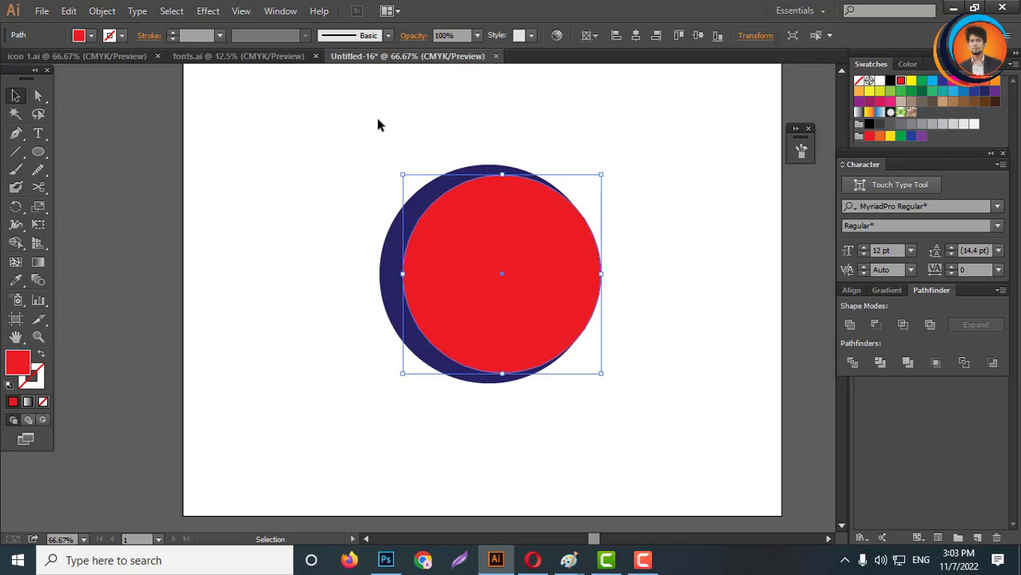
# - Divide the overlapping red and dark blue circles with Pathfinder and ungroup the resulting pieces
pyautogui.moveTo(379, 125); pyautogui.dragTo(631, 415)
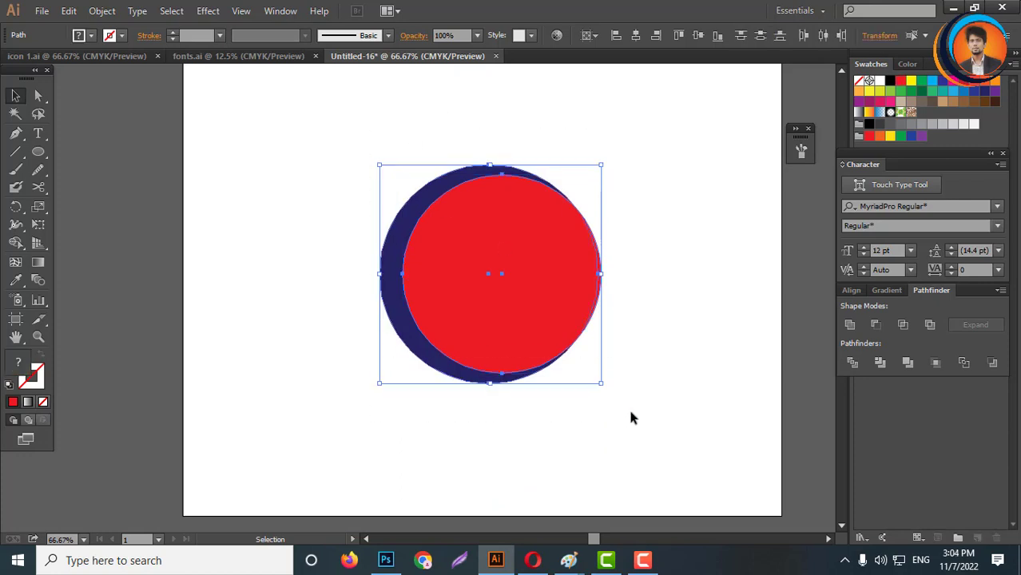
pyautogui.click(853, 363)
pyautogui.scroll(1, 499, 305)
pyautogui.rightClick(434, 242)
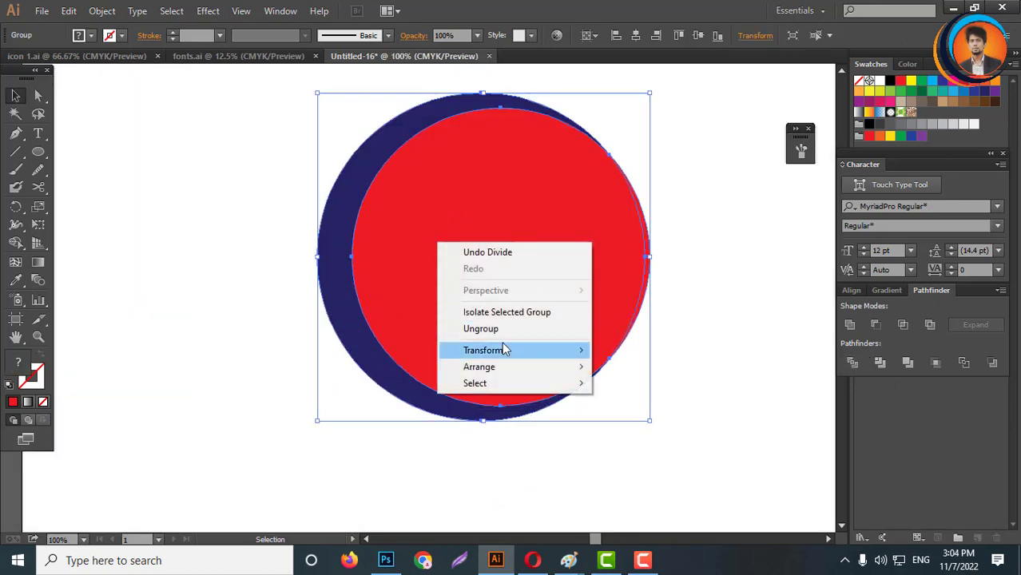
pyautogui.click(483, 328)
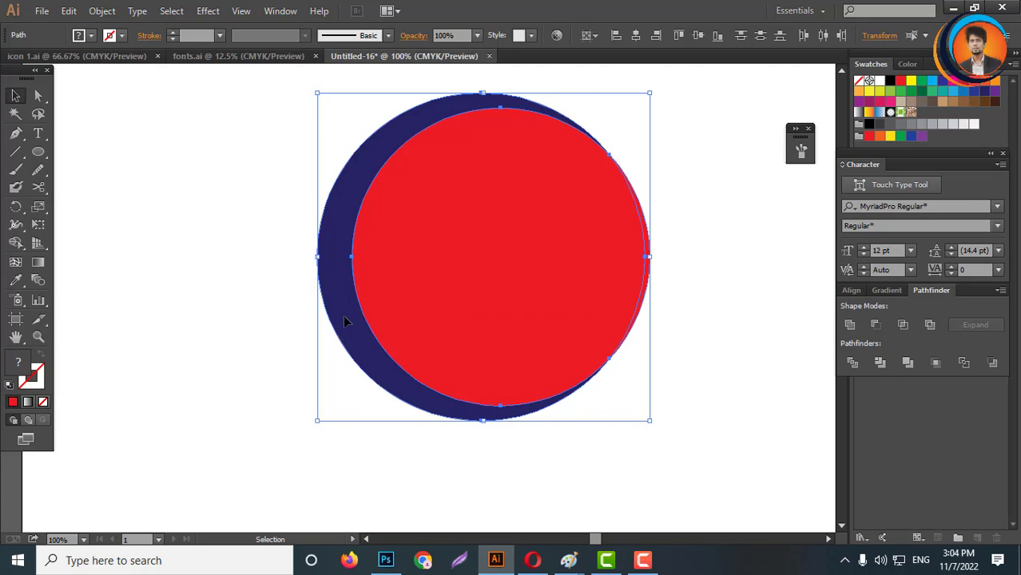
# - Unite the red pieces into one circle and shrink it about its centre, leaving a thin white gap inside the dark blue crescent
pyautogui.click(353, 321)
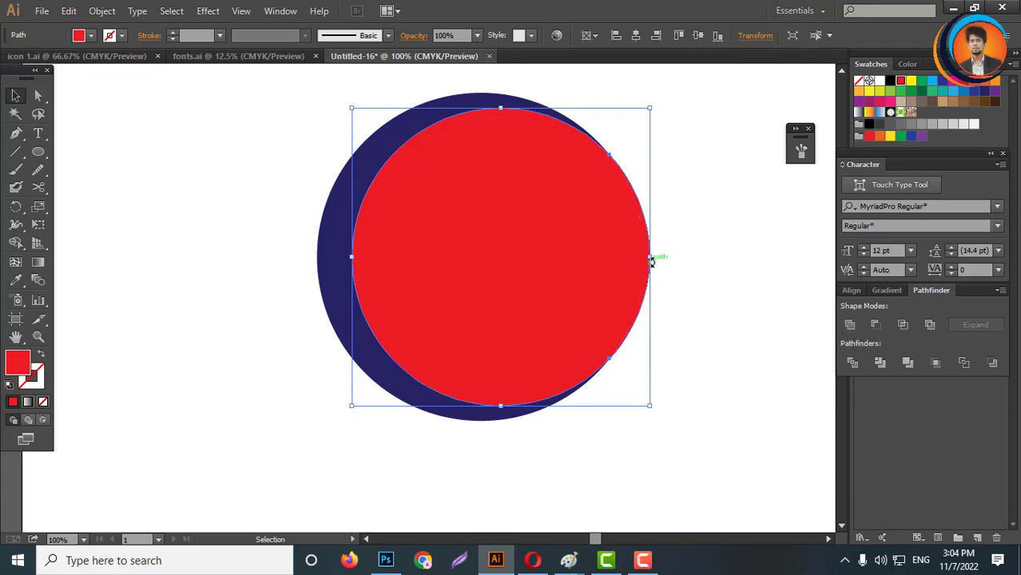
pyautogui.moveTo(656, 258); pyautogui.dragTo(637, 271)
pyautogui.scroll(3, 645, 257)
pyautogui.scroll(-3, 636, 272)
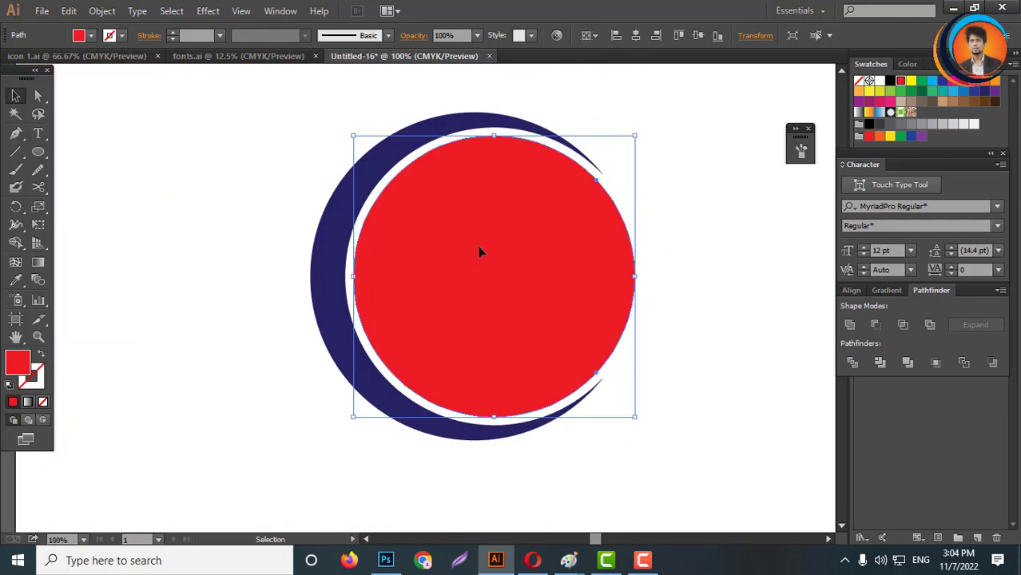
# - Place a copy of the red circle directly in front of it and fill the copy light blue
pyautogui.click(643, 256)
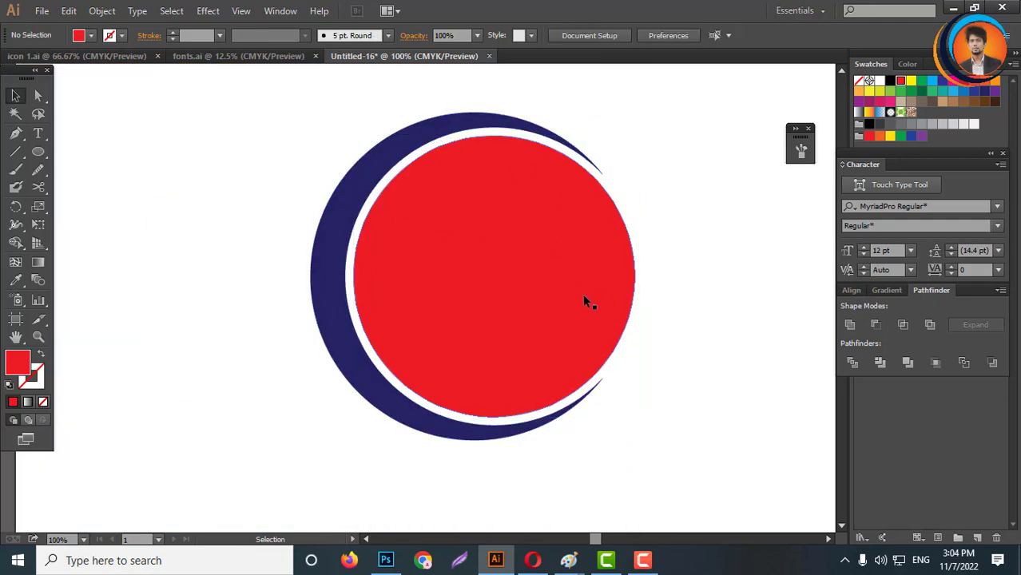
pyautogui.click(625, 300)
pyautogui.press('a')
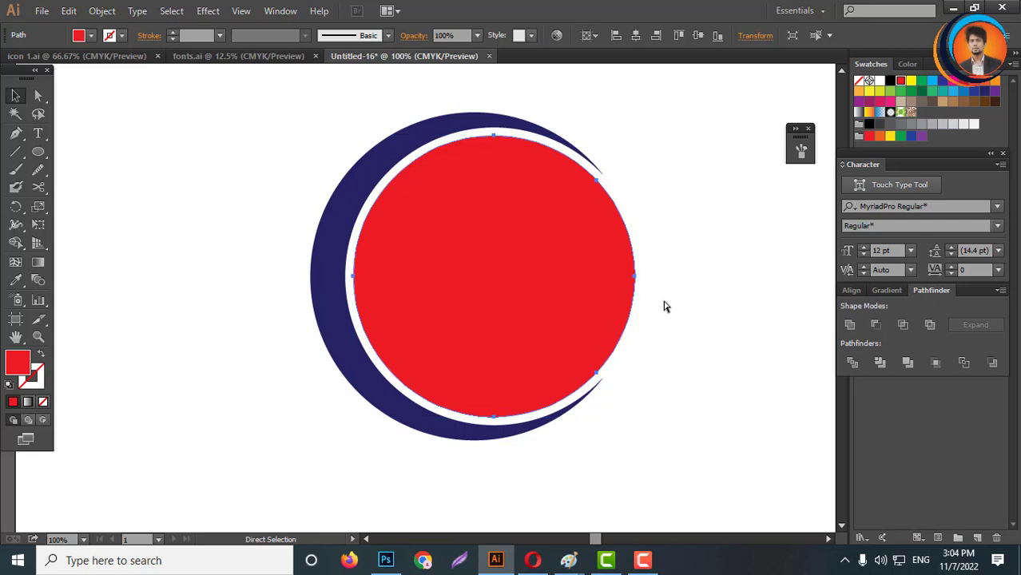
pyautogui.press('v')
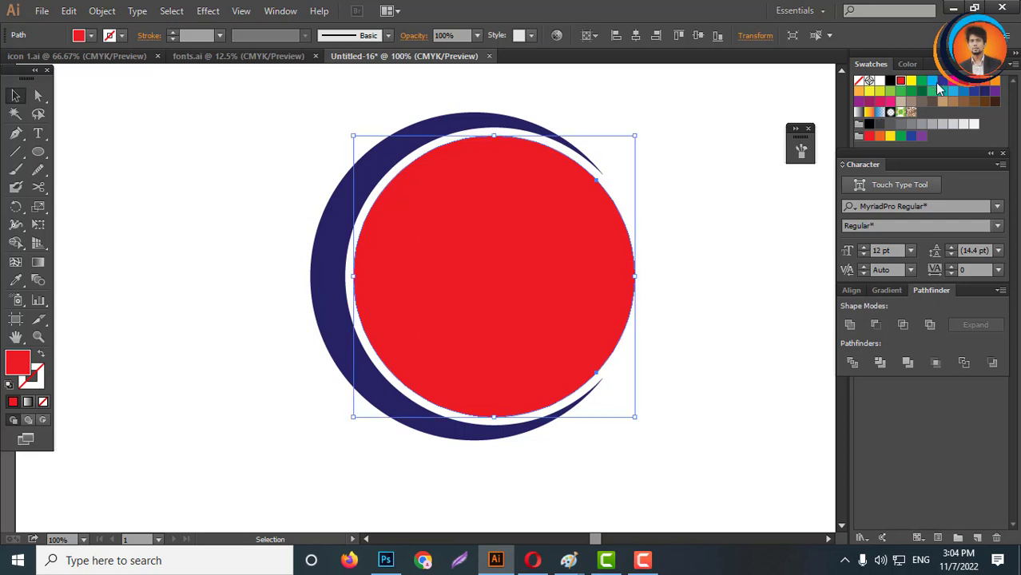
pyautogui.click(932, 81)
pyautogui.scroll(1, 595, 297)
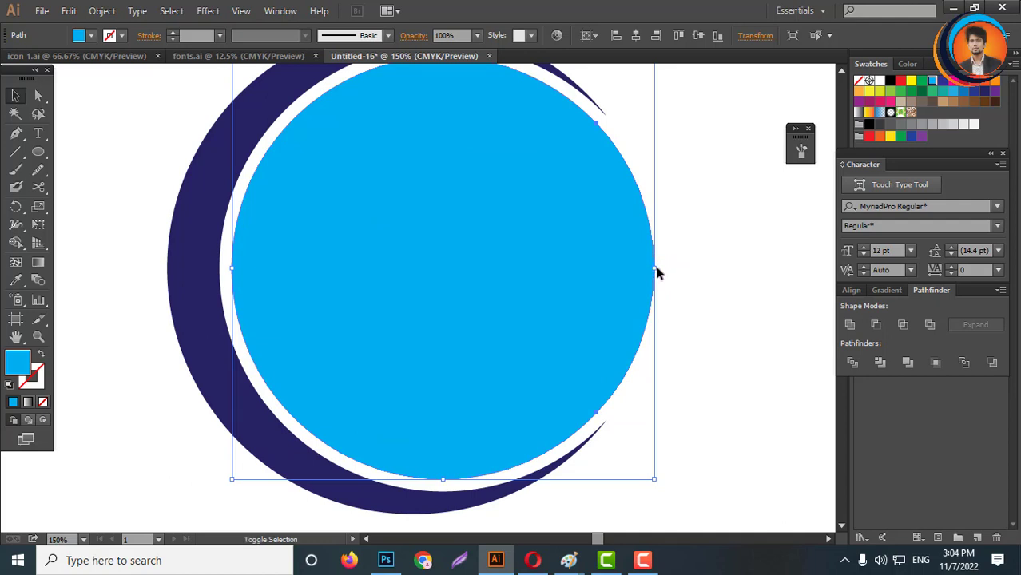
# - Shrink the light blue circle proportionally to about 344 px, then extend it slightly past the red circle's left edge
pyautogui.moveTo(654, 269); pyautogui.dragTo(620, 268)
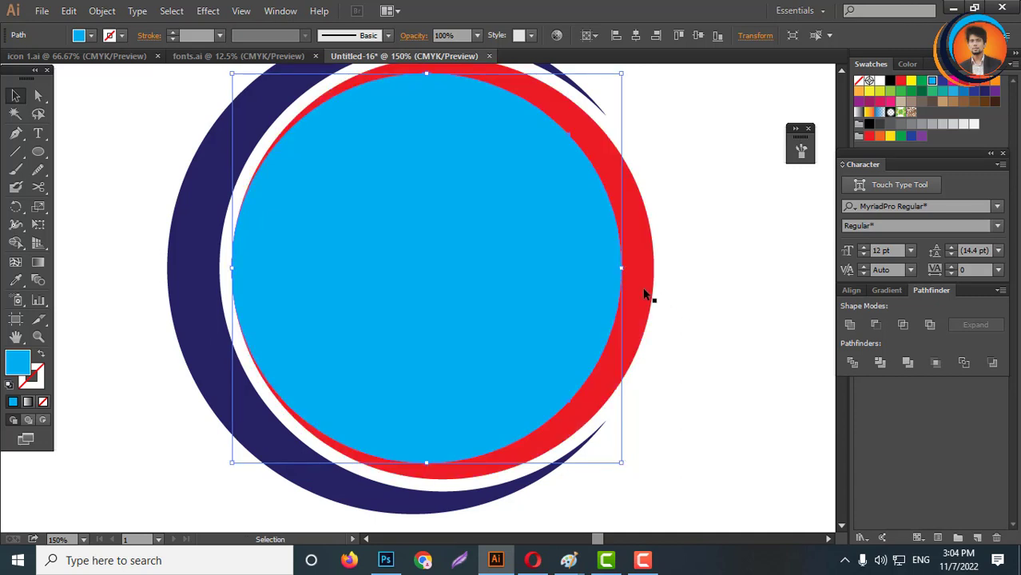
pyautogui.hotkey('ctrl', '0')
pyautogui.scroll(3, 628, 296)
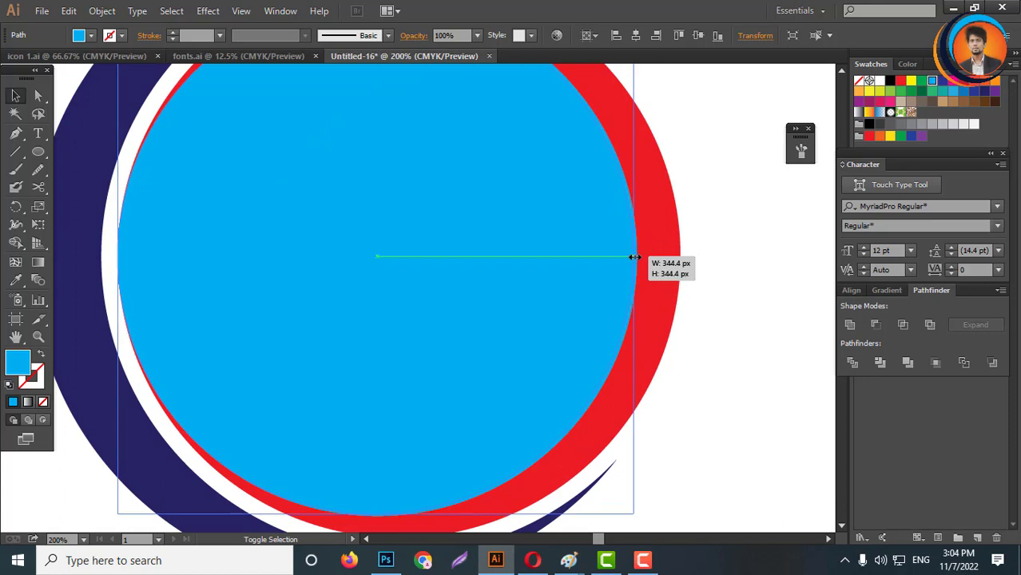
pyautogui.scroll(-1, 657, 275)
pyautogui.scroll(1, 254, 260)
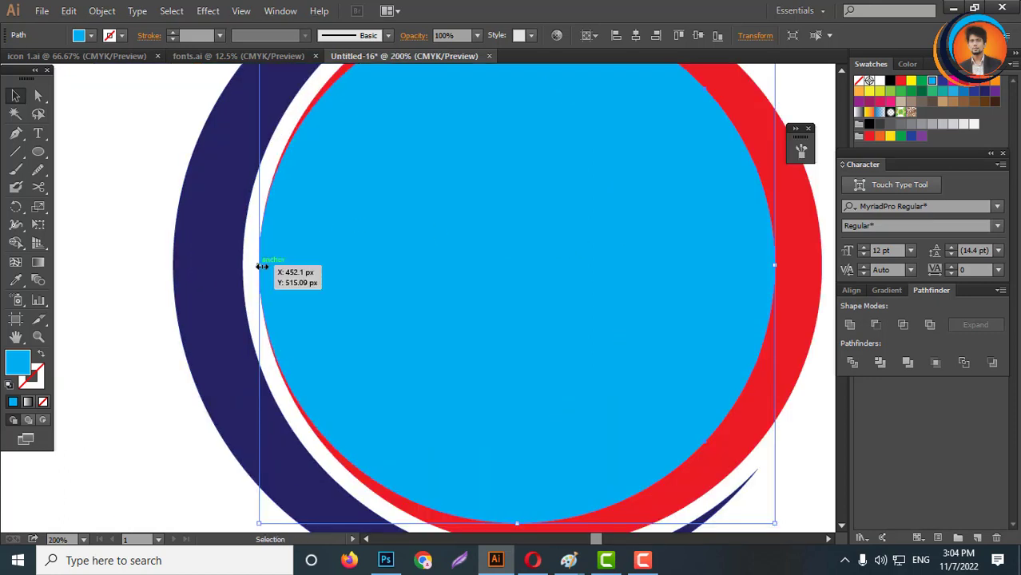
pyautogui.moveTo(260, 266); pyautogui.dragTo(253, 273)
pyautogui.scroll(2, 259, 270)
pyautogui.hotkey('ctrl', '0')
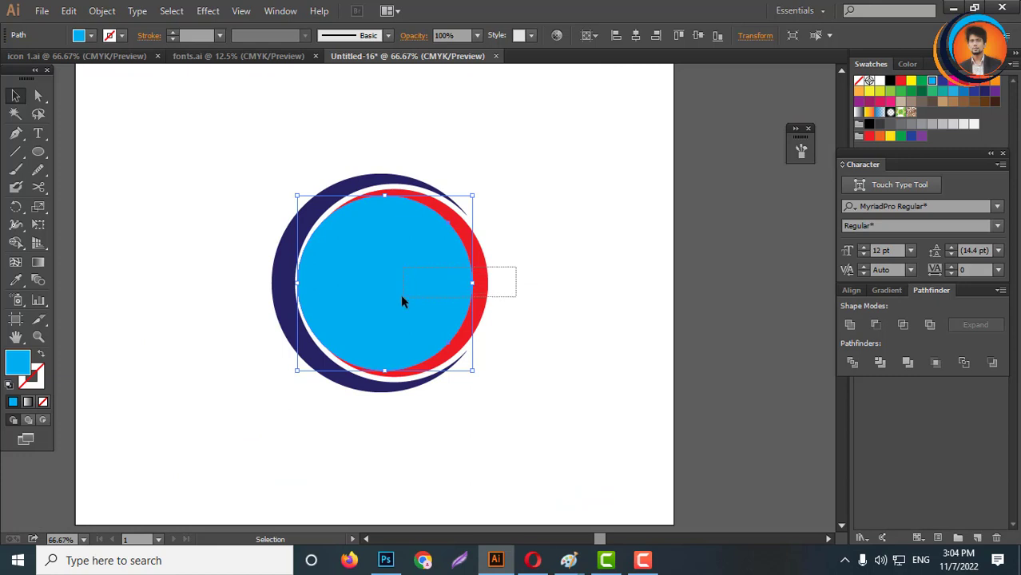
# - Divide the overlapping light blue and red circles with Pathfinder and ungroup the resulting pieces
pyautogui.keyDown('shift'); pyautogui.click(483, 298); pyautogui.keyUp('shift')
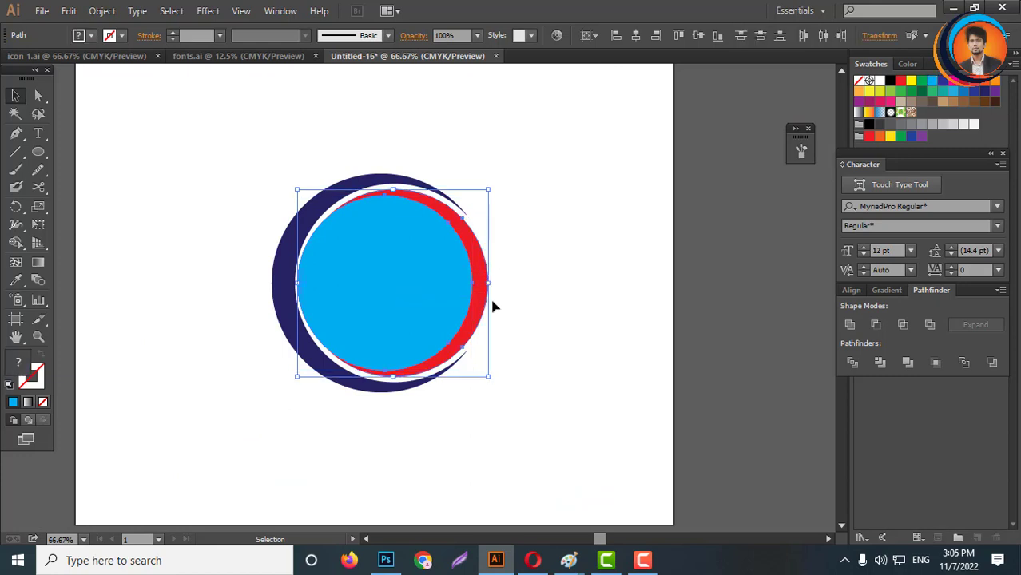
pyautogui.click(852, 363)
pyautogui.hotkey('ctrl', '+')
pyautogui.hotkey('ctrl', '+')
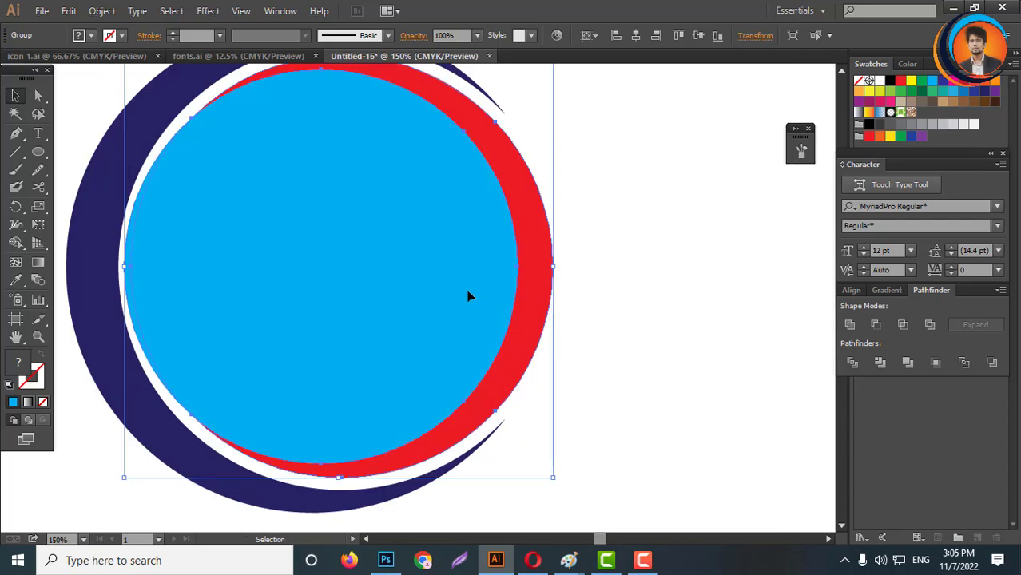
pyautogui.rightClick(464, 257)
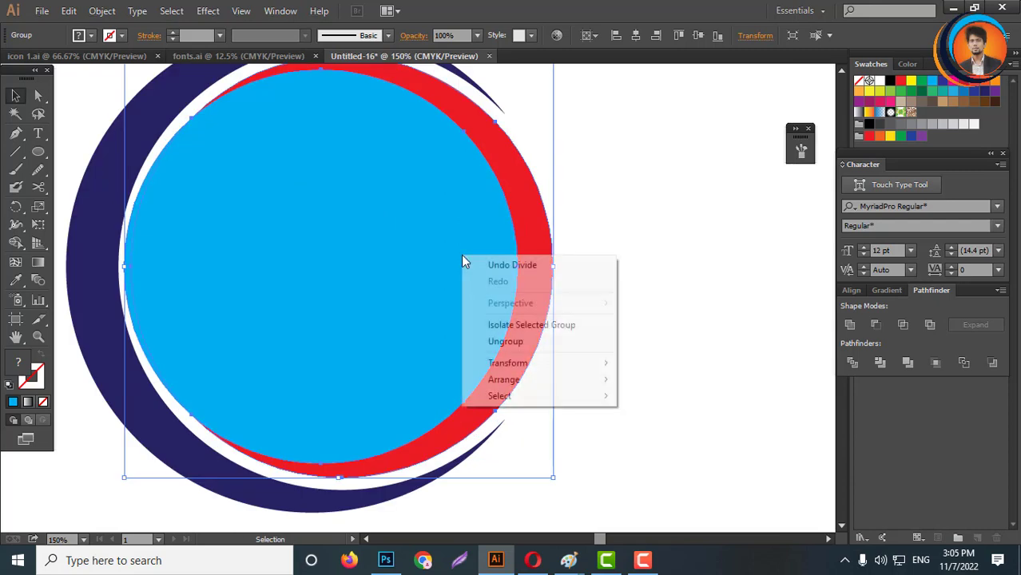
pyautogui.click(507, 348)
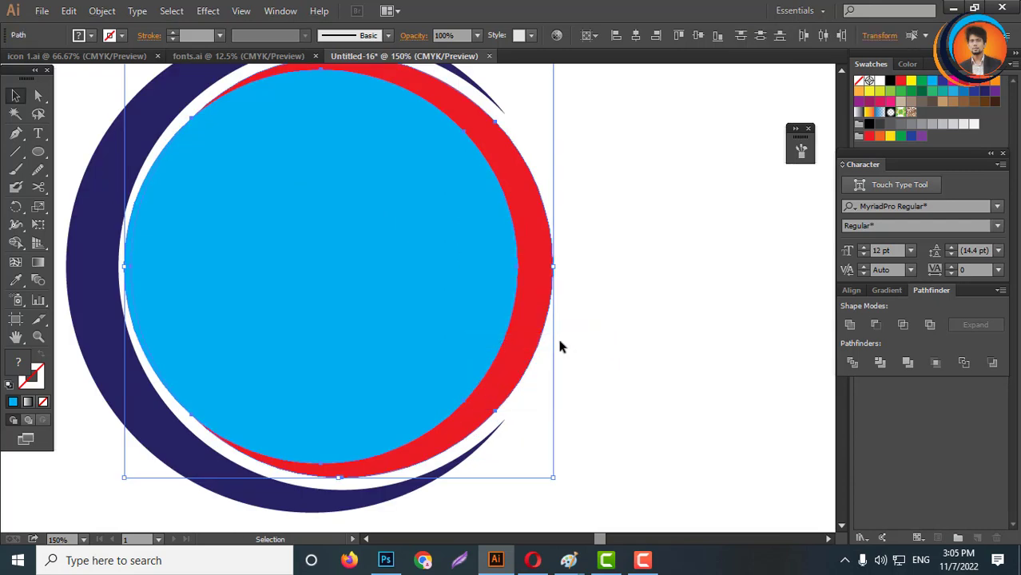
# - Delete the light blue pieces, keeping the red crescent inside the dark blue one
pyautogui.keyDown('shift'); pyautogui.click(534, 316); pyautogui.keyUp('shift')
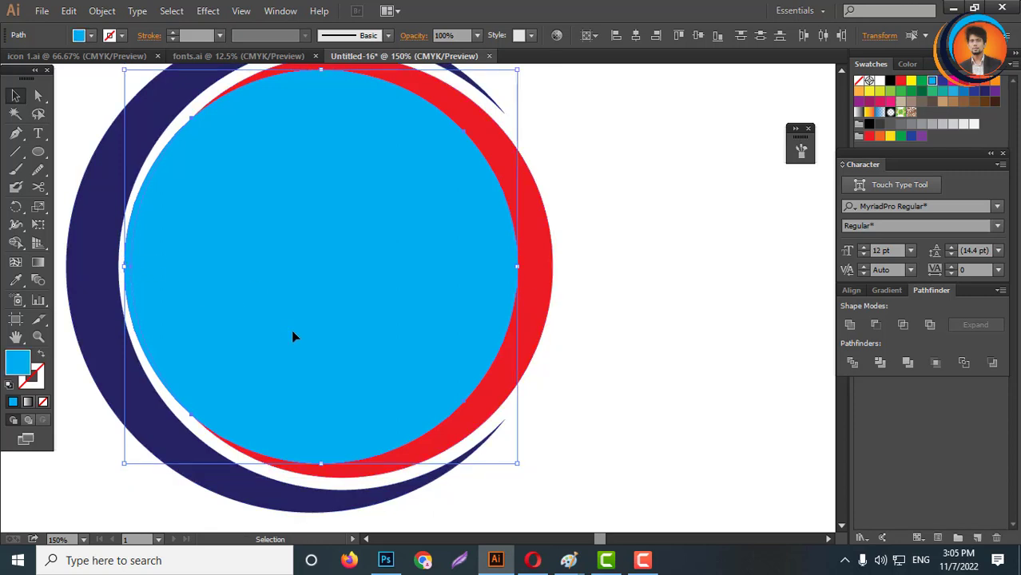
pyautogui.press('Delete')
pyautogui.scroll(1, 590, 311)
pyautogui.hotkey('ctrl', '0')
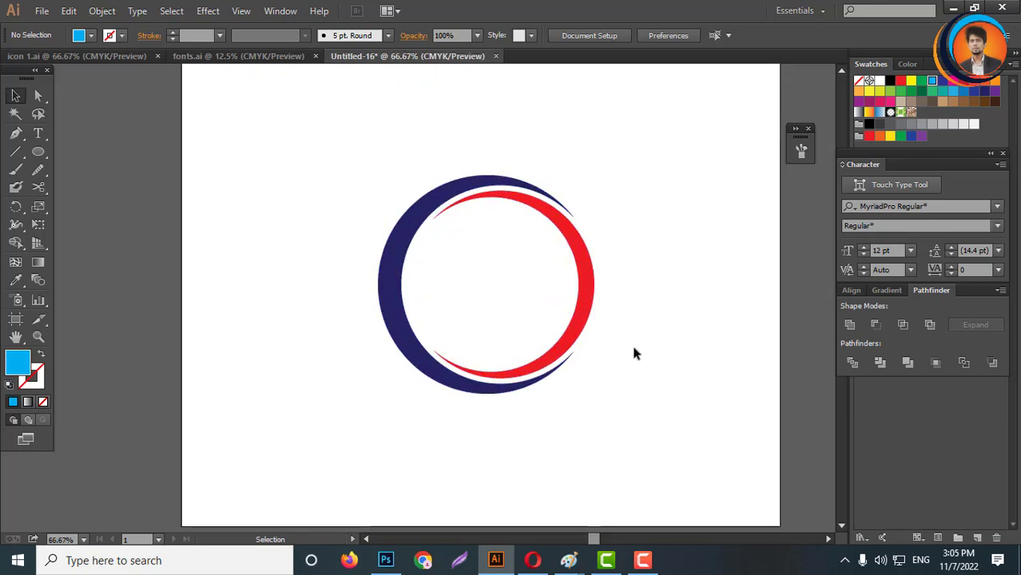
pyautogui.click(642, 560)
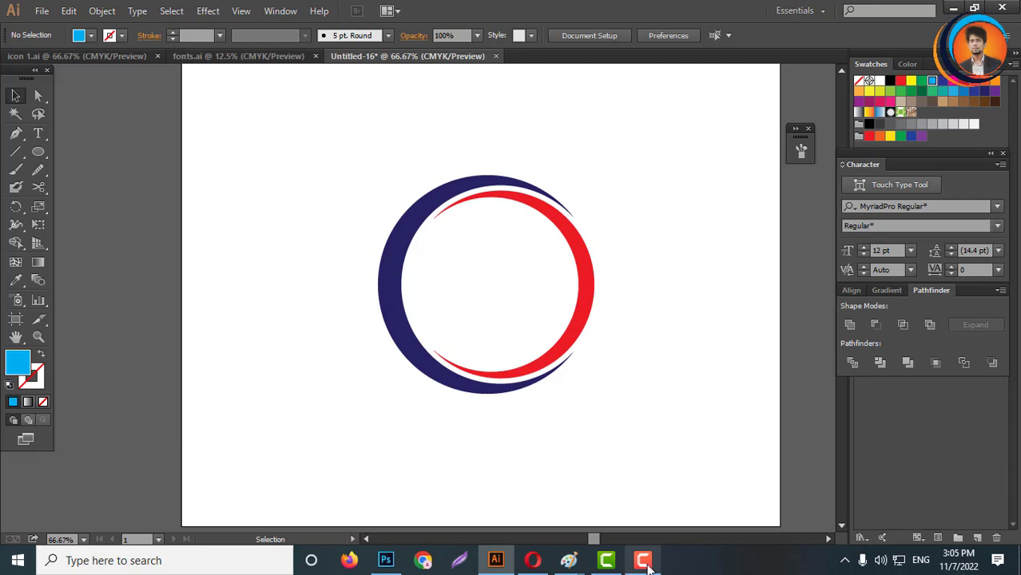
pyautogui.keyDown('alt'); pyautogui.scroll(-2, 590, 319); pyautogui.keyUp('alt')
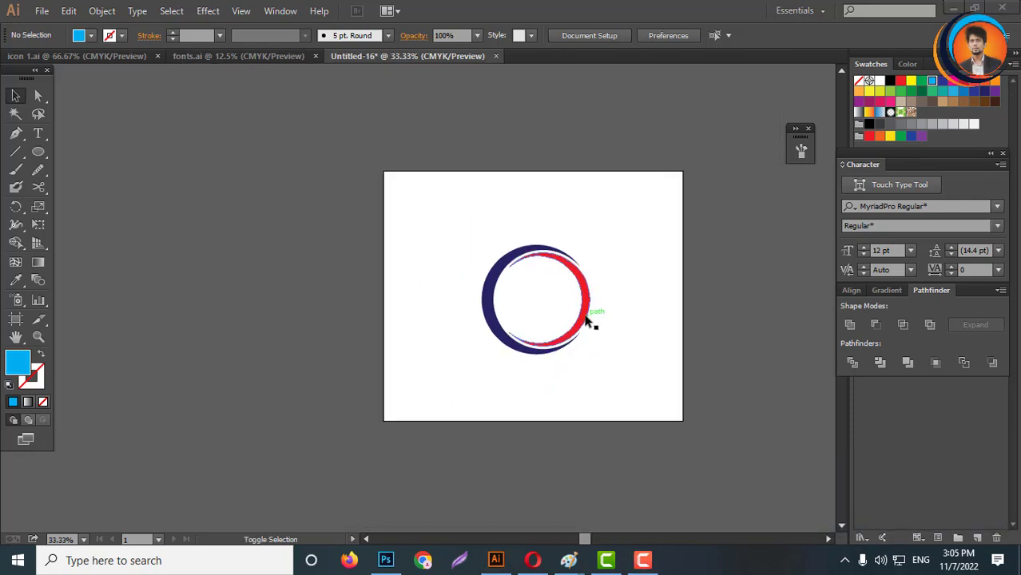
pyautogui.keyDown('alt'); pyautogui.scroll(2, 542, 305); pyautogui.keyUp('alt')
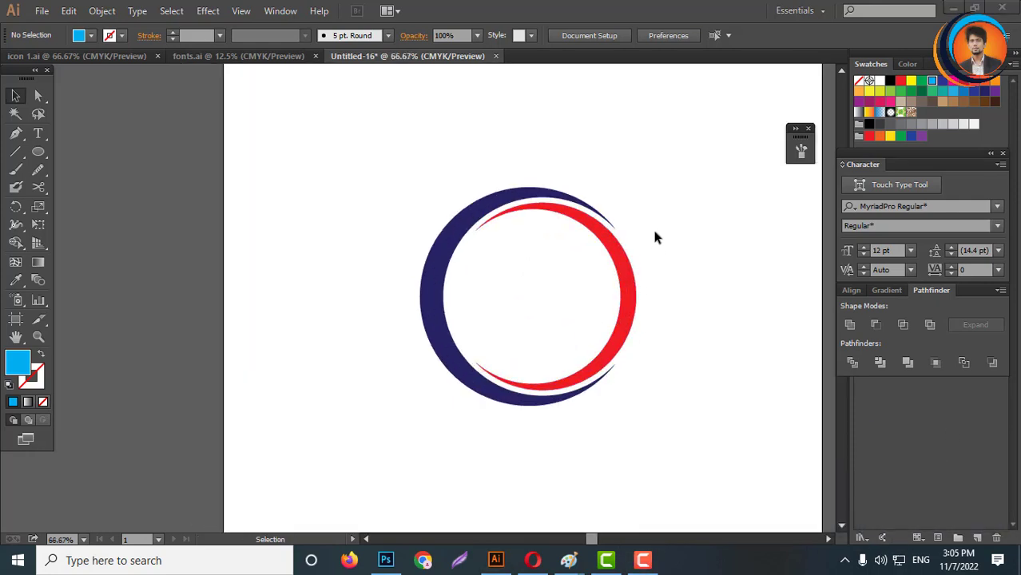
# - Squeeze both crescents together horizontally into a narrow upright ellipse
pyautogui.moveTo(419, 171); pyautogui.dragTo(662, 377)
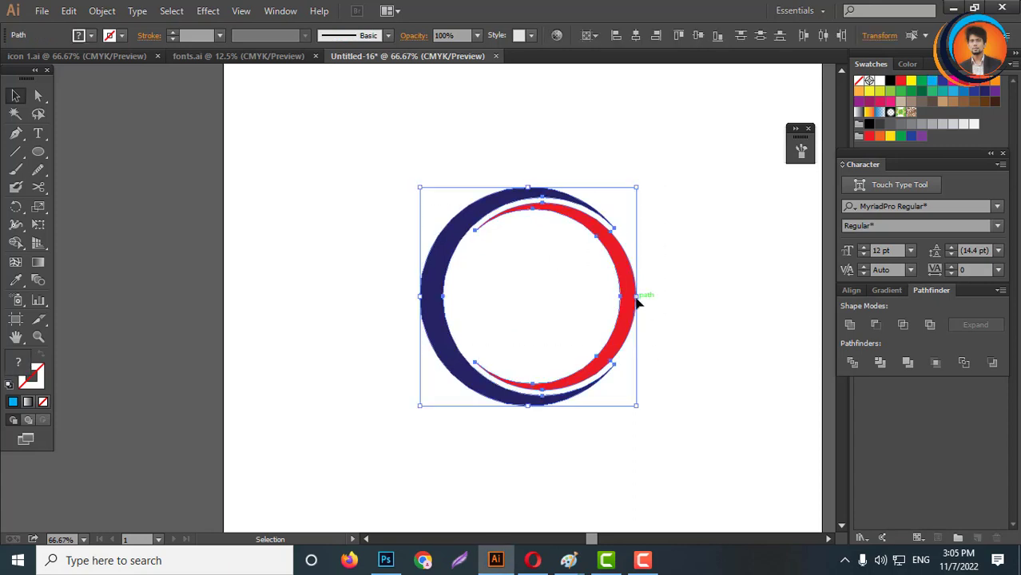
pyautogui.moveTo(636, 298); pyautogui.dragTo(518, 294)
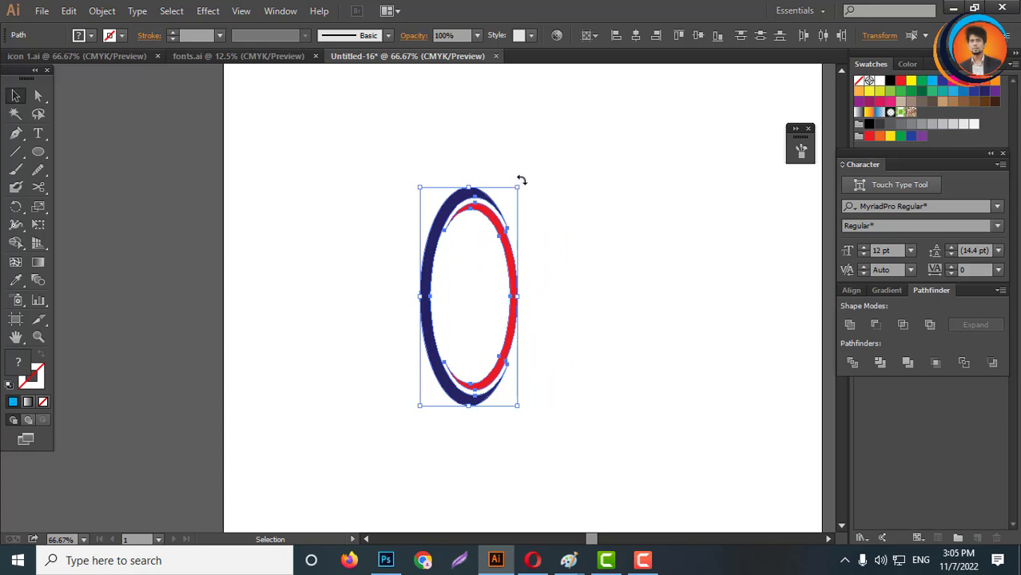
pyautogui.moveTo(521, 180); pyautogui.dragTo(481, 382)
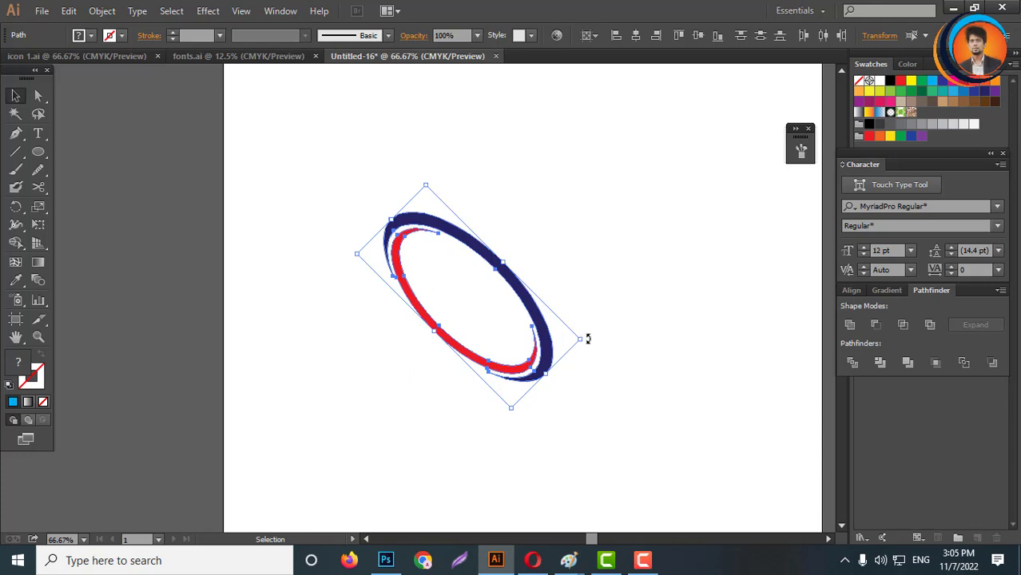
pyautogui.hotkey('ctrl', 'z')
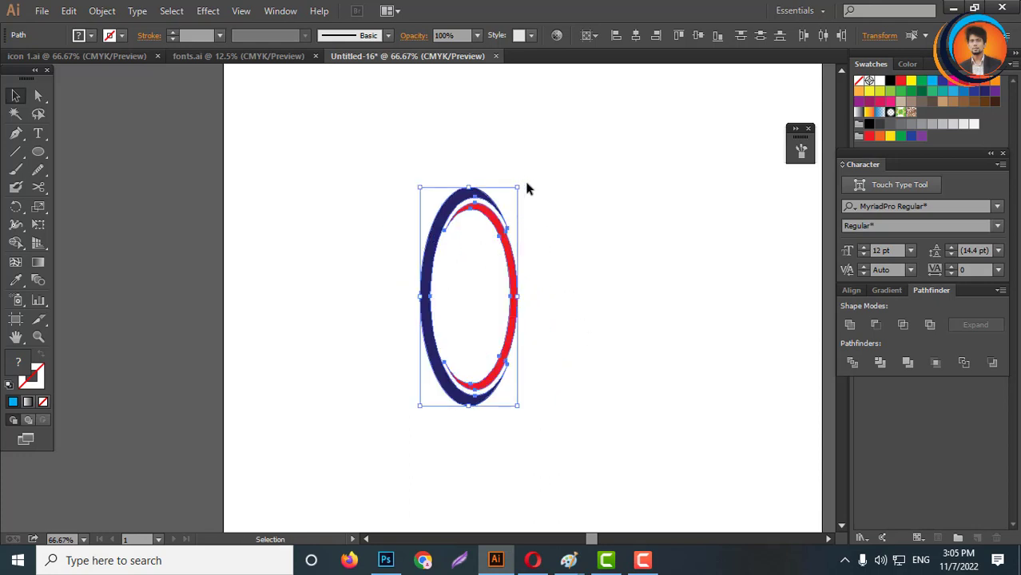
# - Reflect the squeezed crescents across the vertical axis, putting the red crescent on the left side
pyautogui.rightClick(511, 229)
pyautogui.moveTo(586, 403)
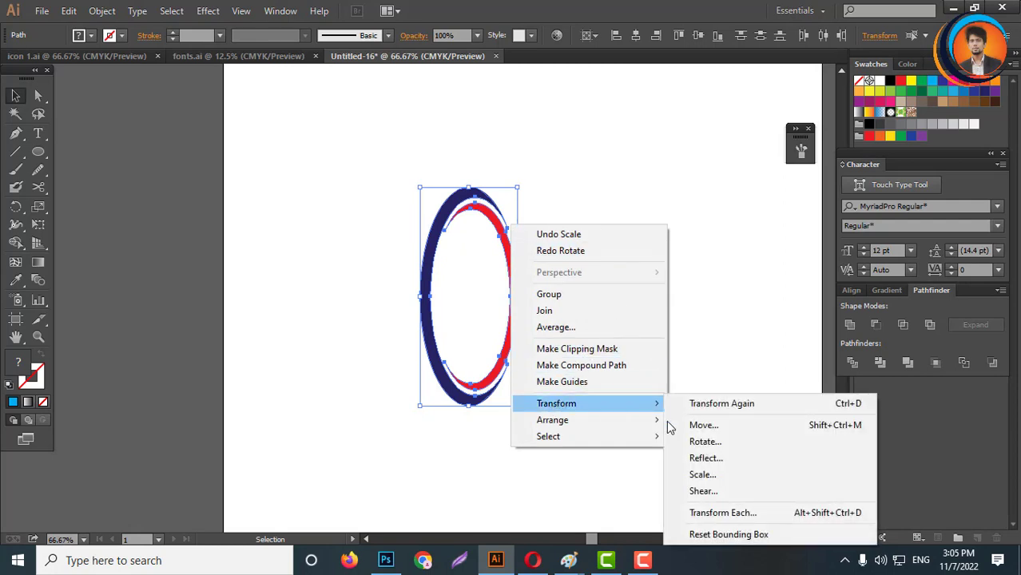
pyautogui.click(697, 460)
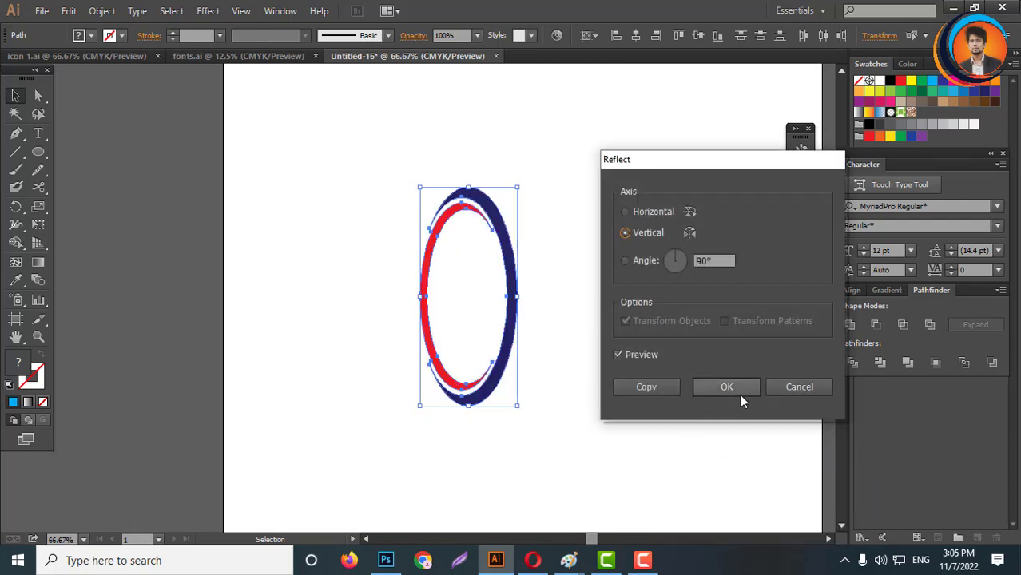
pyautogui.click(727, 387)
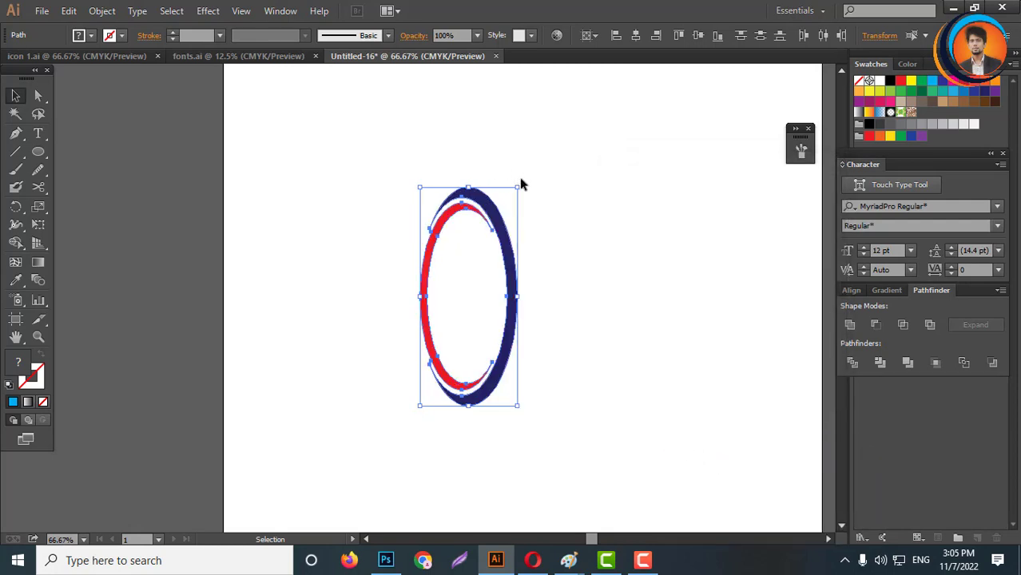
# - Rotate the reflected elliptical ring about 45° clockwise
pyautogui.moveTo(524, 183); pyautogui.dragTo(611, 239)
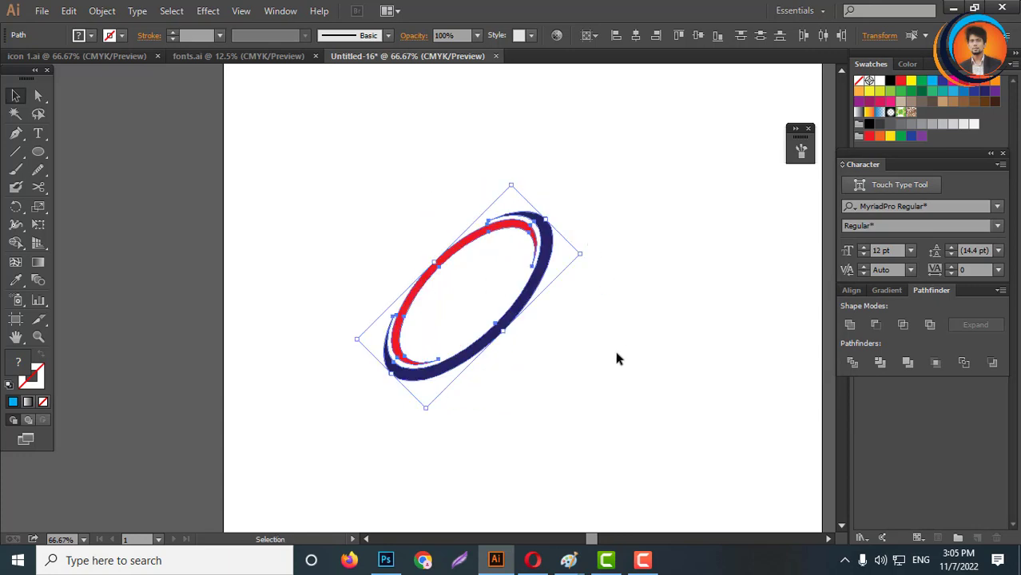
pyautogui.scroll(-2, 572, 325)
pyautogui.click(570, 352)
pyautogui.scroll(2, 542, 335)
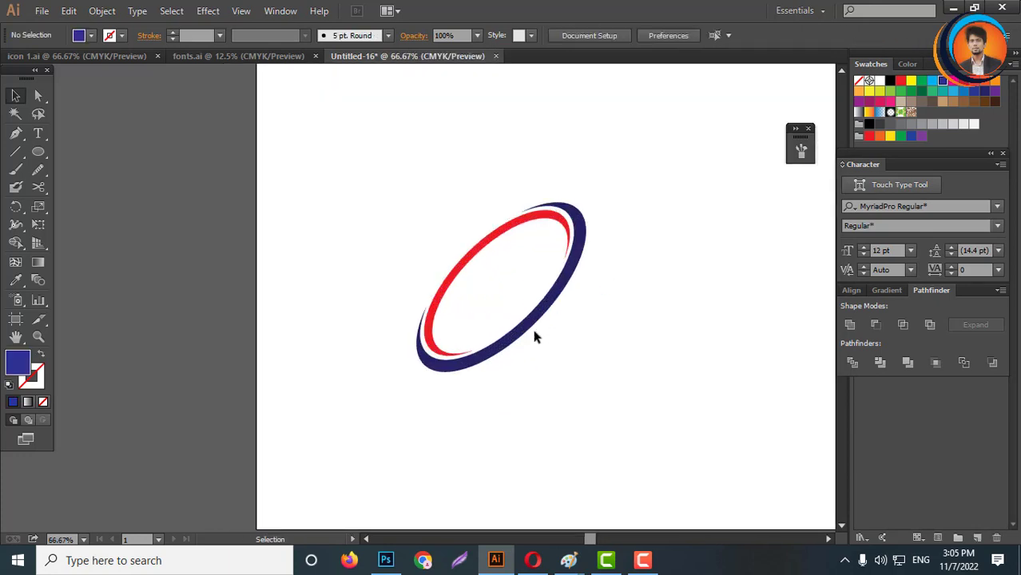
# - Group the red and dark blue crescents and move the group to the upper left area of the artboard
pyautogui.moveTo(517, 332); pyautogui.dragTo(405, 203)
pyautogui.hotkey('ctrl', 'z')
pyautogui.moveTo(581, 354); pyautogui.dragTo(412, 196)
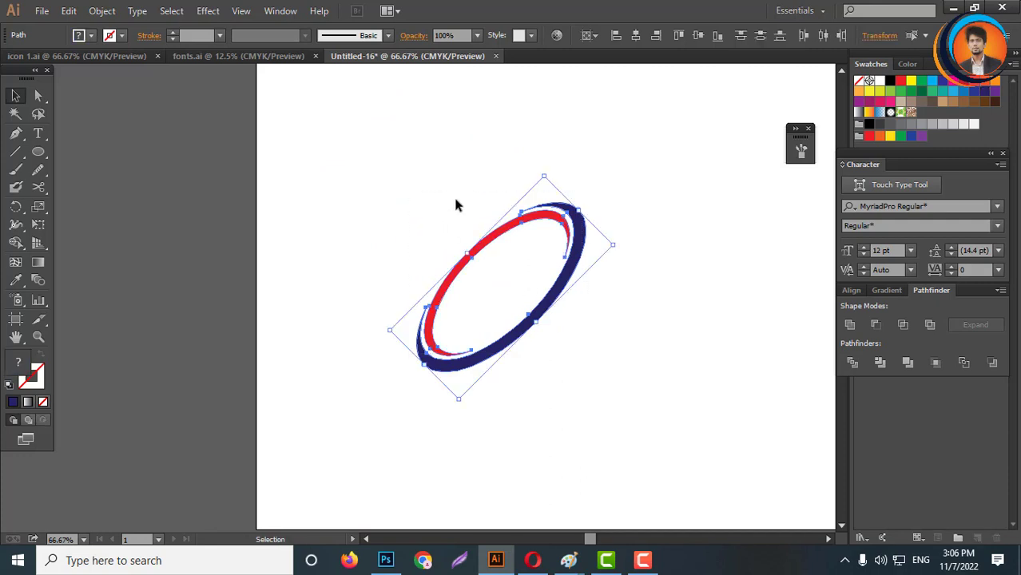
pyautogui.rightClick(459, 200)
pyautogui.click(499, 272)
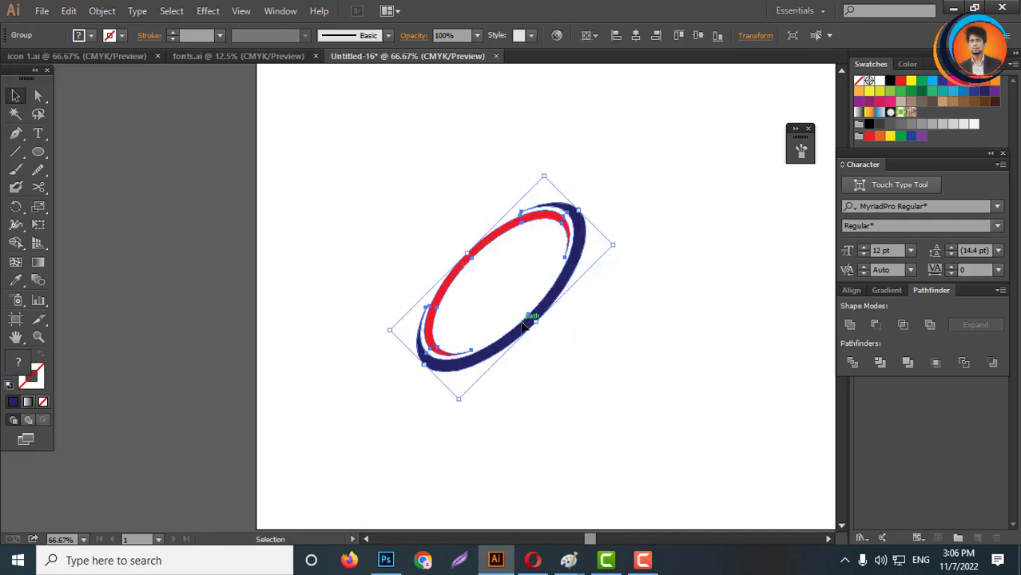
pyautogui.moveTo(517, 335); pyautogui.dragTo(436, 220)
pyautogui.click(557, 364)
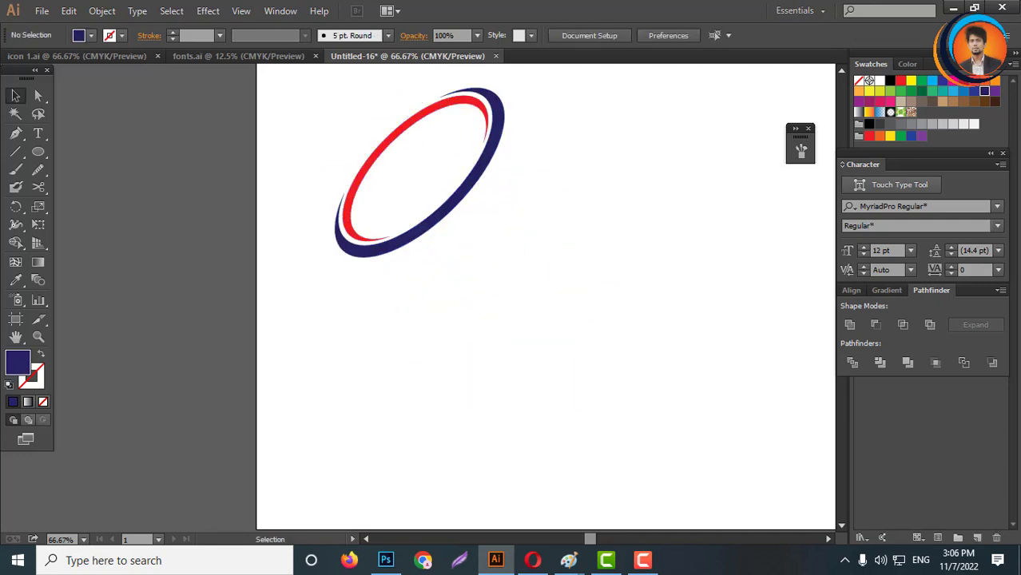
# - Draw an upright dark blue rounded rectangle to the right of the elliptical ring
pyautogui.click(38, 154)
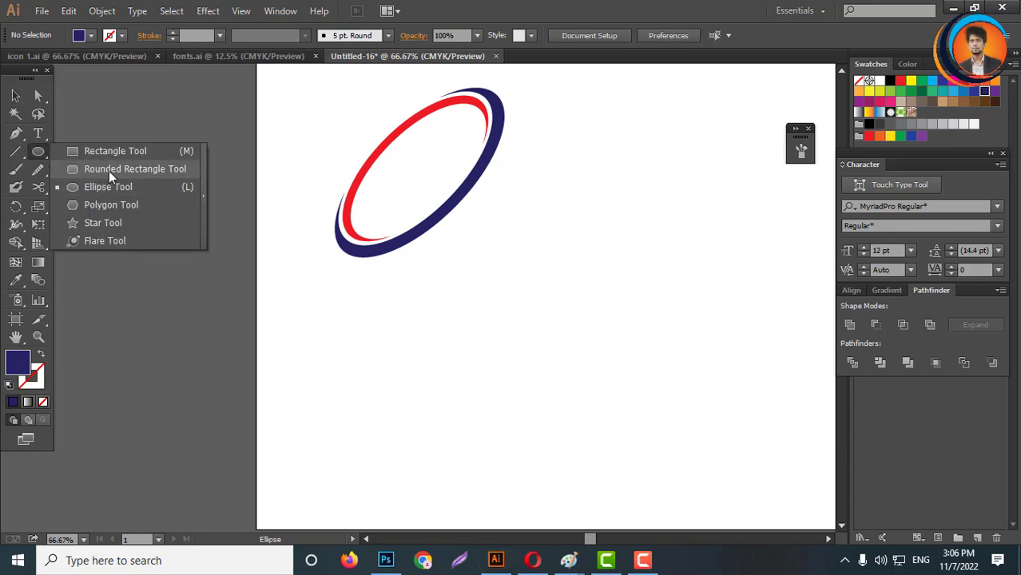
pyautogui.click(112, 170)
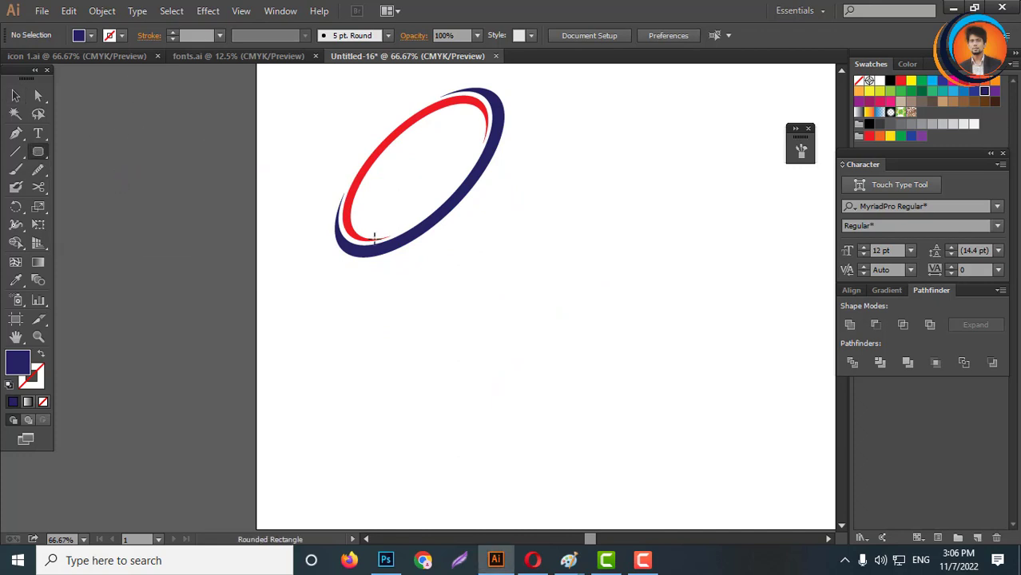
pyautogui.scroll(1, 601, 285)
pyautogui.scroll(-2, 456, 276)
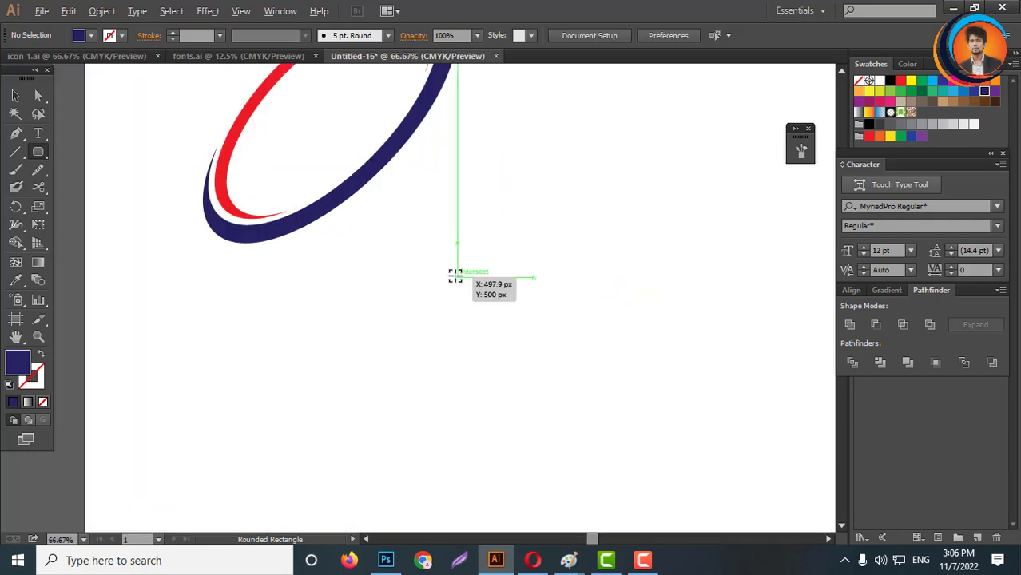
pyautogui.scroll(1, 563, 266)
pyautogui.scroll(1, 542, 220)
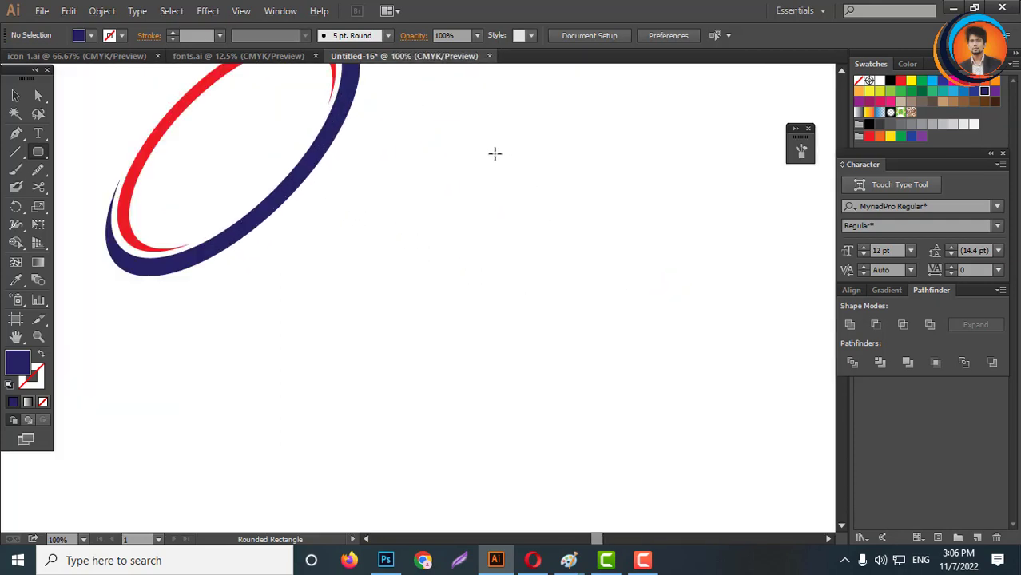
pyautogui.moveTo(495, 154); pyautogui.dragTo(556, 331)
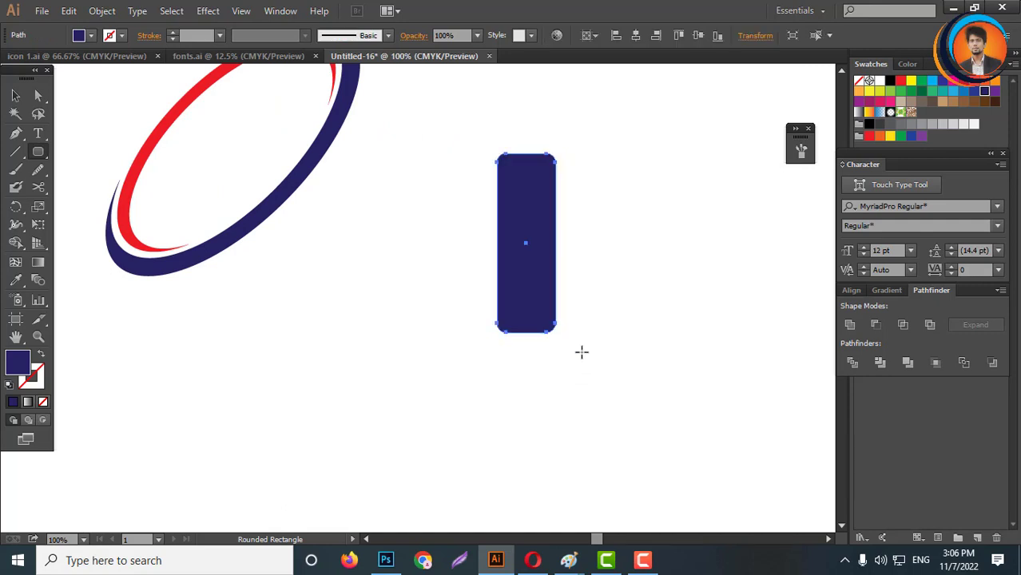
pyautogui.click(12, 96)
pyautogui.click(667, 266)
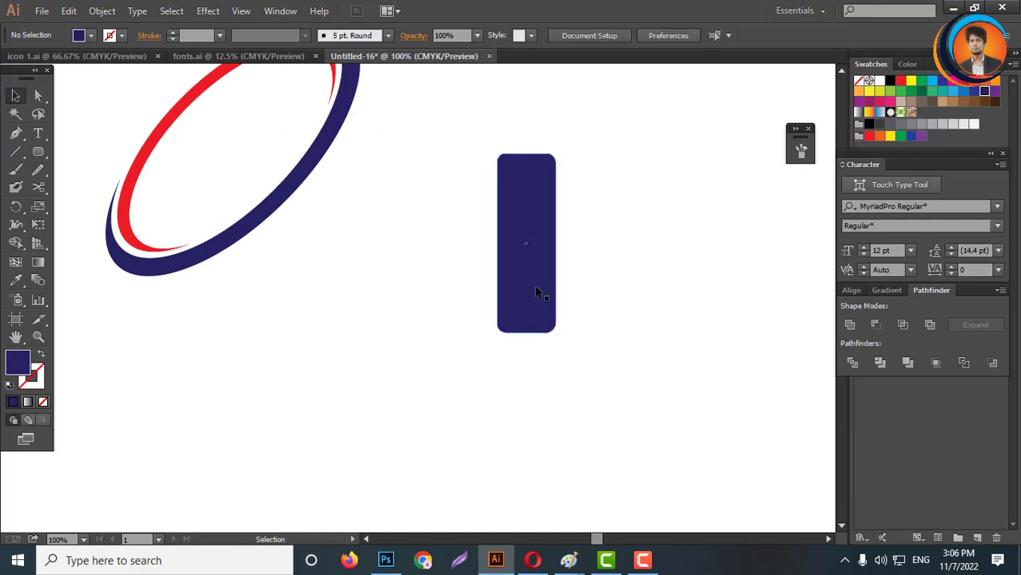
# - Try to form a cross by adding a copy of the rounded rectangle rotated 90°
pyautogui.click(535, 284)
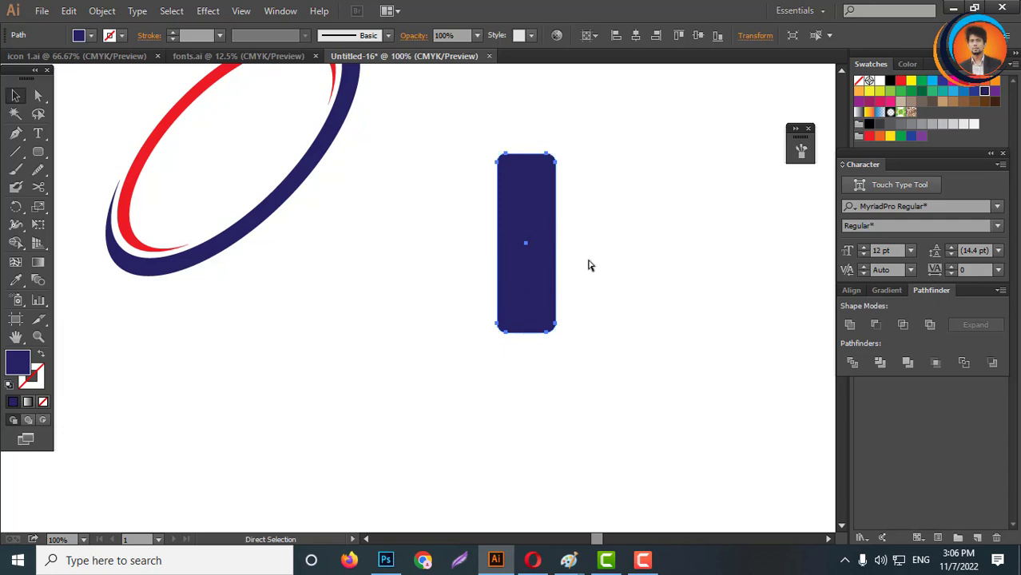
pyautogui.moveTo(561, 148); pyautogui.dragTo(622, 347)
pyautogui.scroll(-2, 597, 322)
pyautogui.click(602, 339)
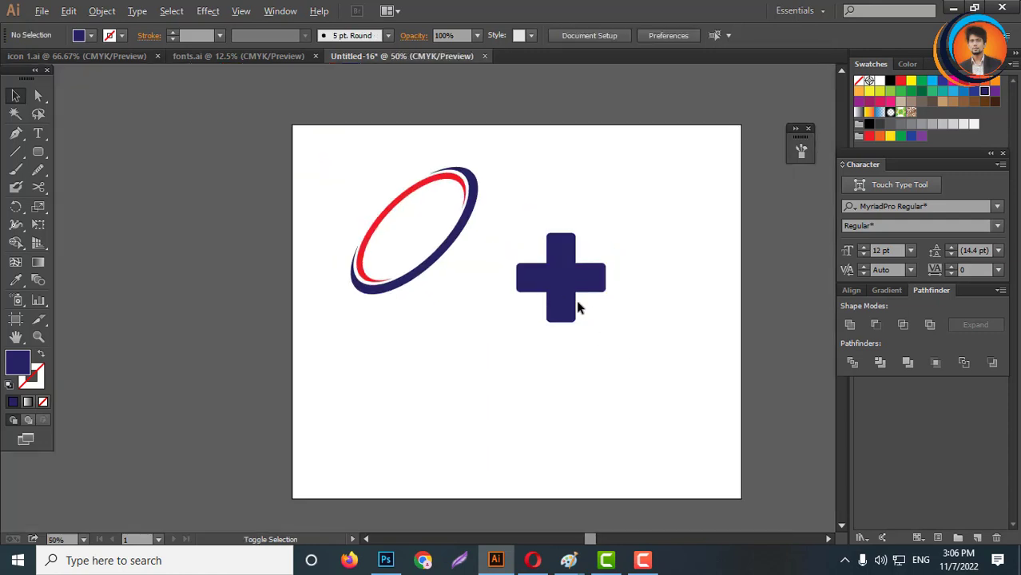
pyautogui.scroll(1, 577, 302)
pyautogui.hotkey('ctrl', 'z')
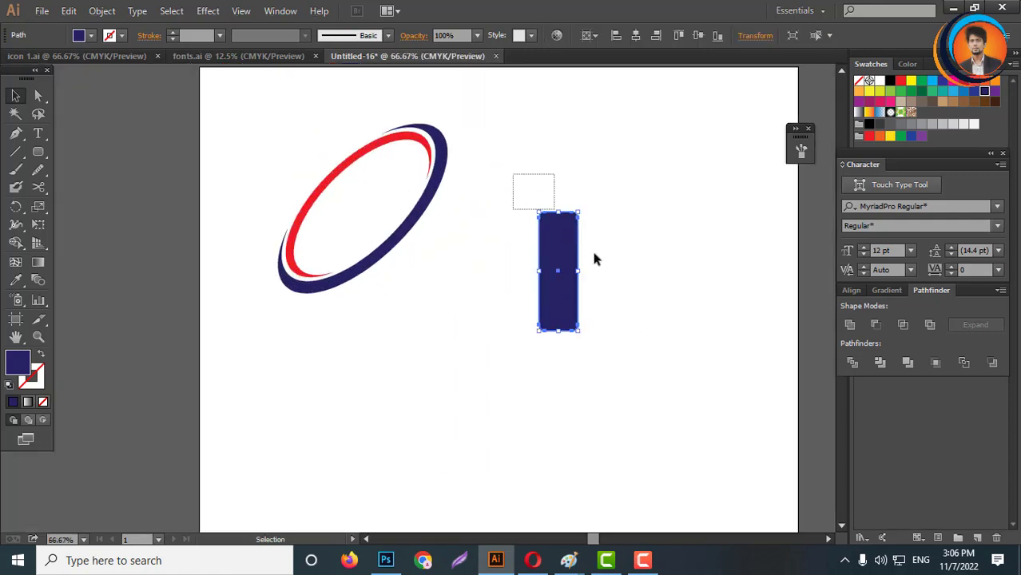
# - Shorten the upright rounded rectangle slightly from its upper end
pyautogui.scroll(2, 564, 212)
pyautogui.moveTo(572, 215); pyautogui.dragTo(572, 236)
pyautogui.click(603, 224)
pyautogui.scroll(-2, 604, 223)
pyautogui.click(600, 272)
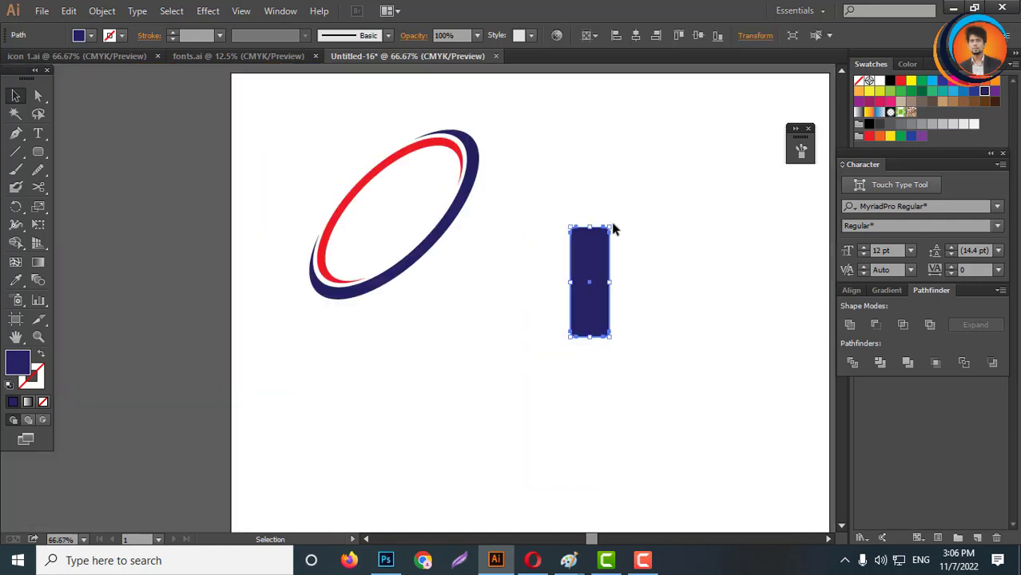
# - Add a copy of the rounded rectangle rotated 90° about its centre and unite both bars into one cross
pyautogui.moveTo(633, 237); pyautogui.dragTo(657, 335)
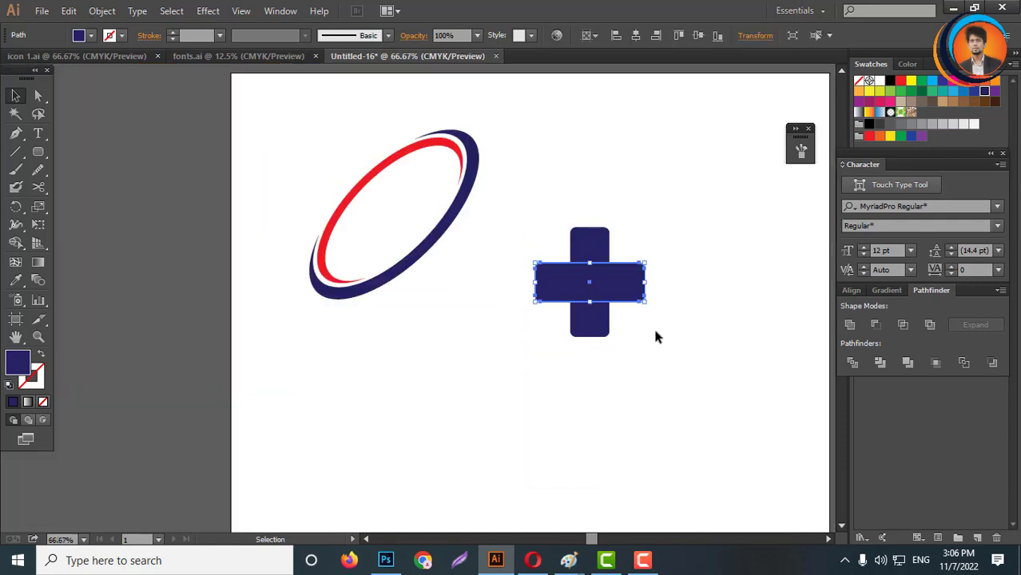
pyautogui.click(644, 317)
pyautogui.scroll(2, 627, 312)
pyautogui.moveTo(672, 185); pyautogui.dragTo(470, 340)
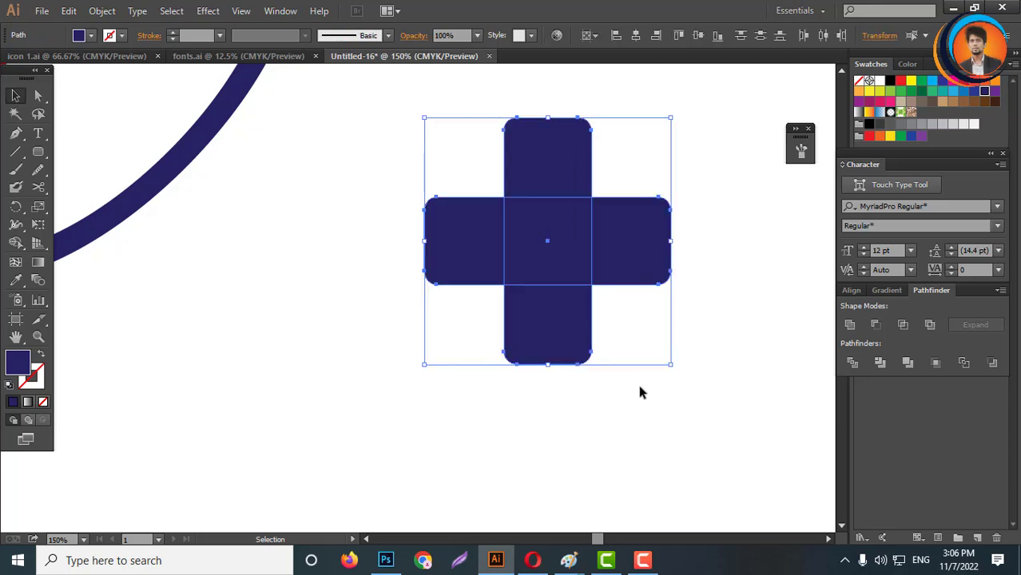
pyautogui.scroll(-1, 567, 347)
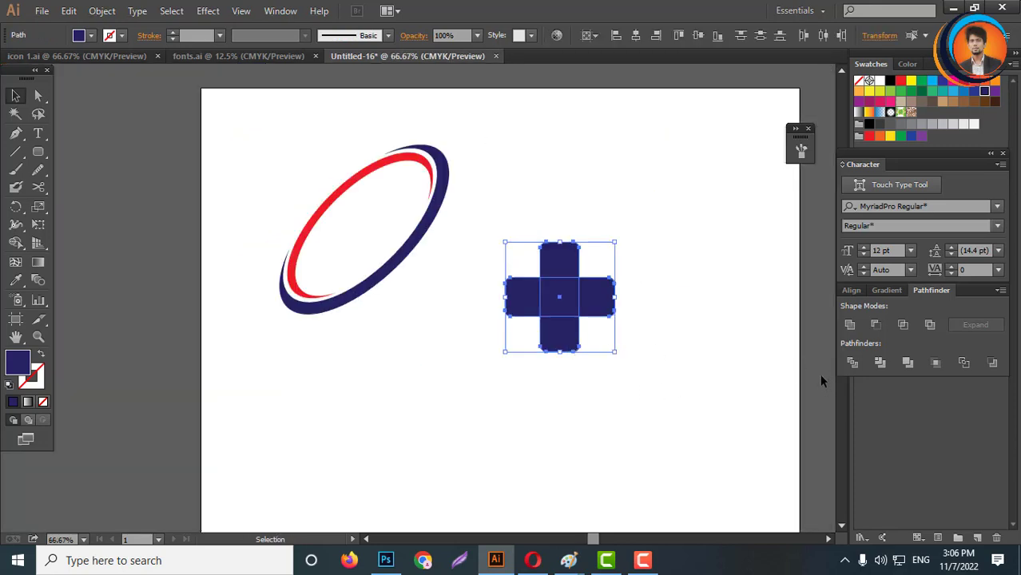
pyautogui.click(849, 326)
pyautogui.click(671, 391)
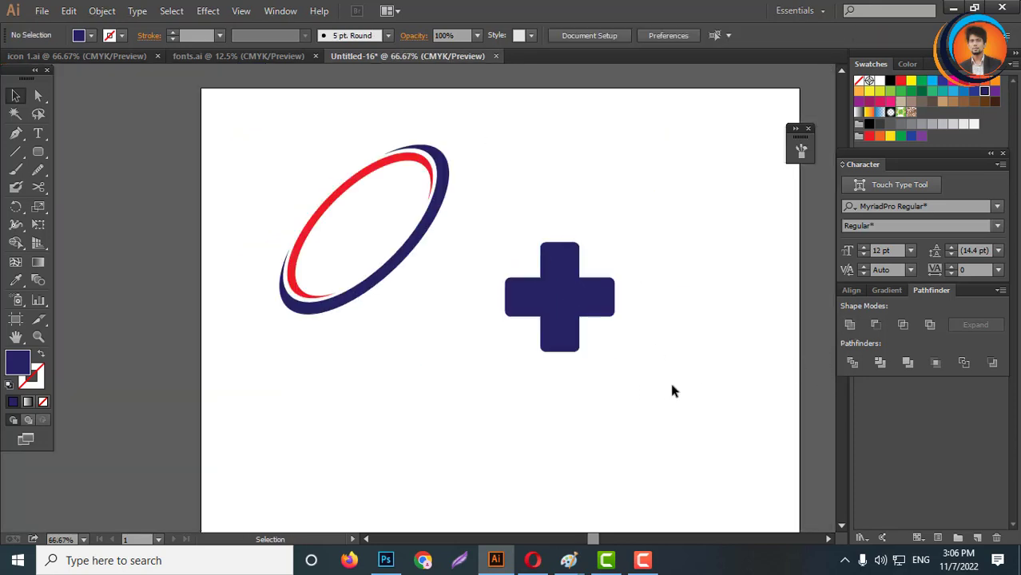
# - Move the crescent group onto the cross and shrink it proportionally to about half its size
pyautogui.click(388, 278)
pyautogui.moveTo(382, 279); pyautogui.dragTo(544, 313)
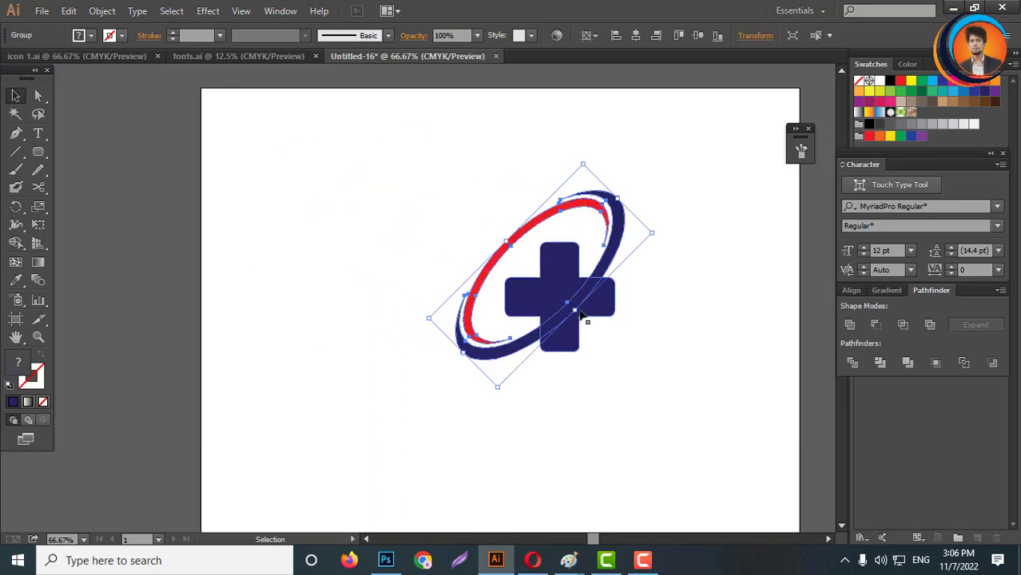
pyautogui.scroll(2, 621, 191)
pyautogui.moveTo(627, 192); pyautogui.dragTo(568, 319)
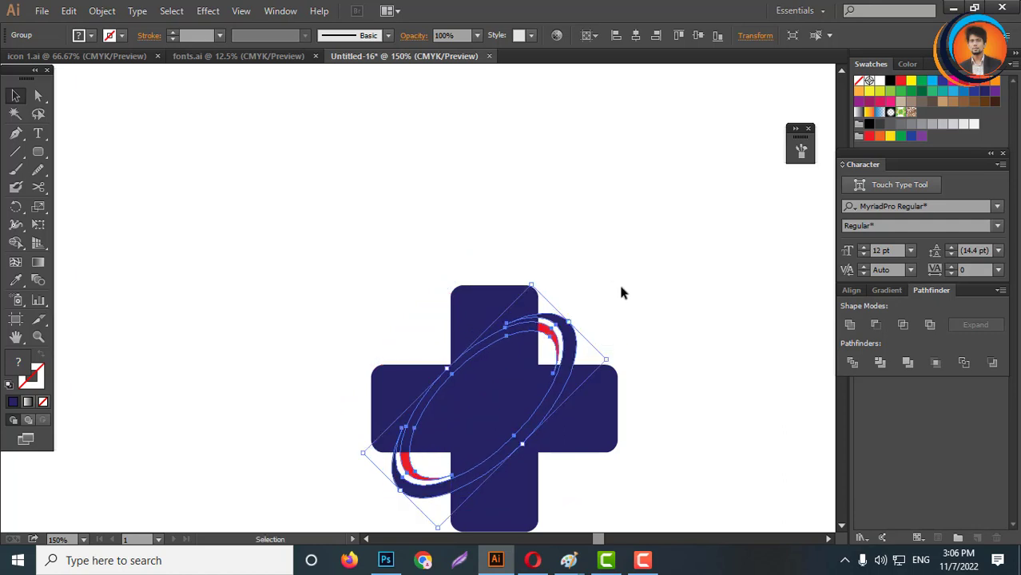
# - Enlarge the crescent group slightly so its rounded ends extend a little further between the cross arms
pyautogui.scroll(-2, 610, 284)
pyautogui.scroll(-1, 603, 286)
pyautogui.scroll(4, 592, 286)
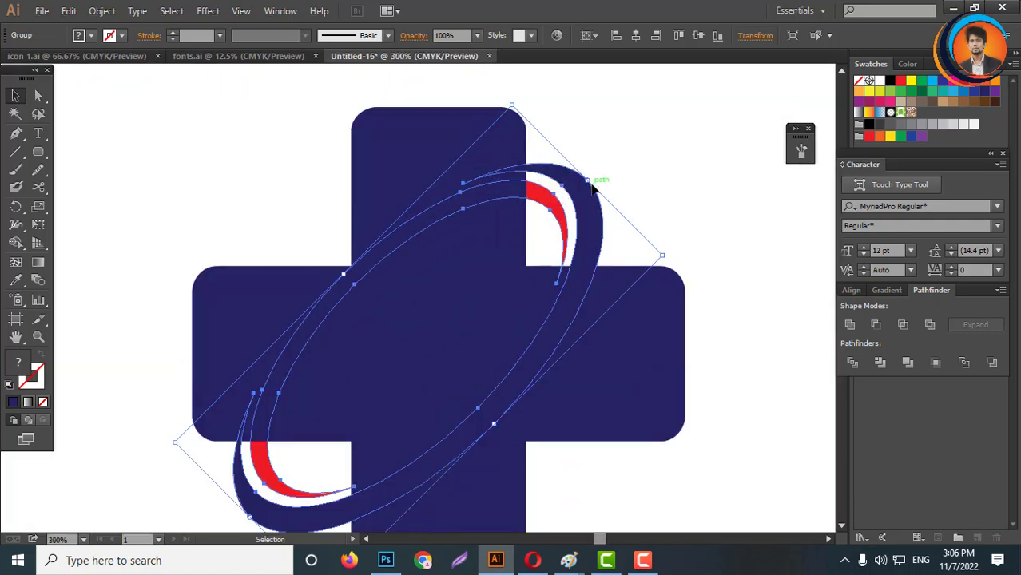
pyautogui.moveTo(593, 185); pyautogui.dragTo(595, 174)
pyautogui.scroll(-2, 588, 278)
pyautogui.scroll(-1, 591, 295)
pyautogui.click(605, 360)
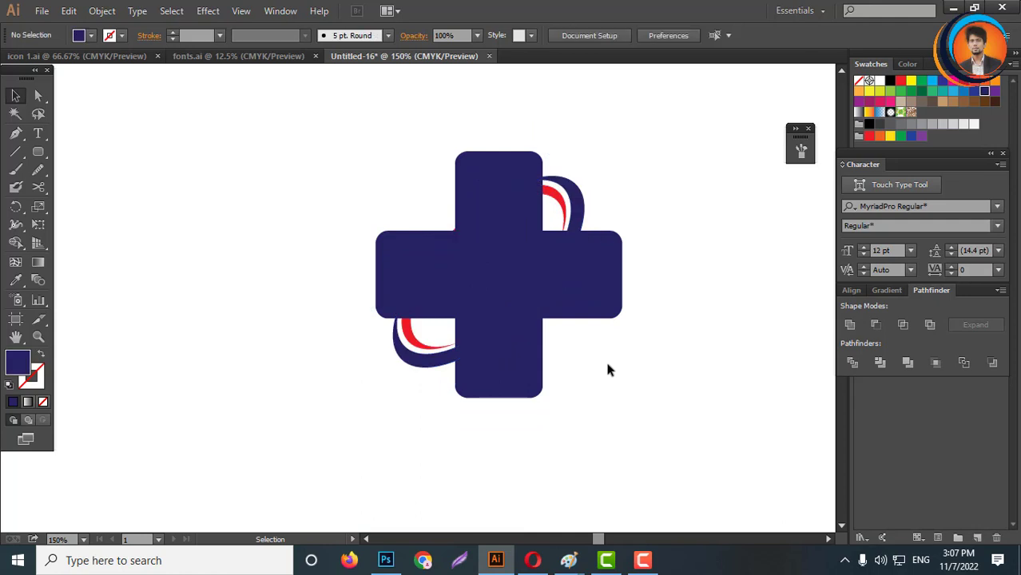
# - Draw a closed Pen tool shape along the inner edge of the dark blue crescent's lower-left end, extending over the cross's left arm
pyautogui.scroll(1, 486, 264)
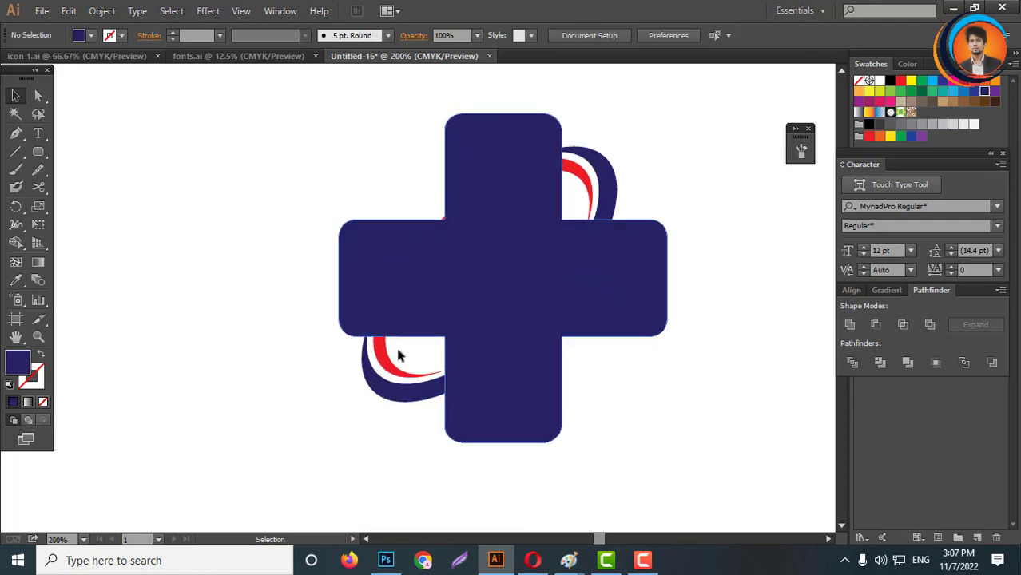
pyautogui.scroll(3, 399, 356)
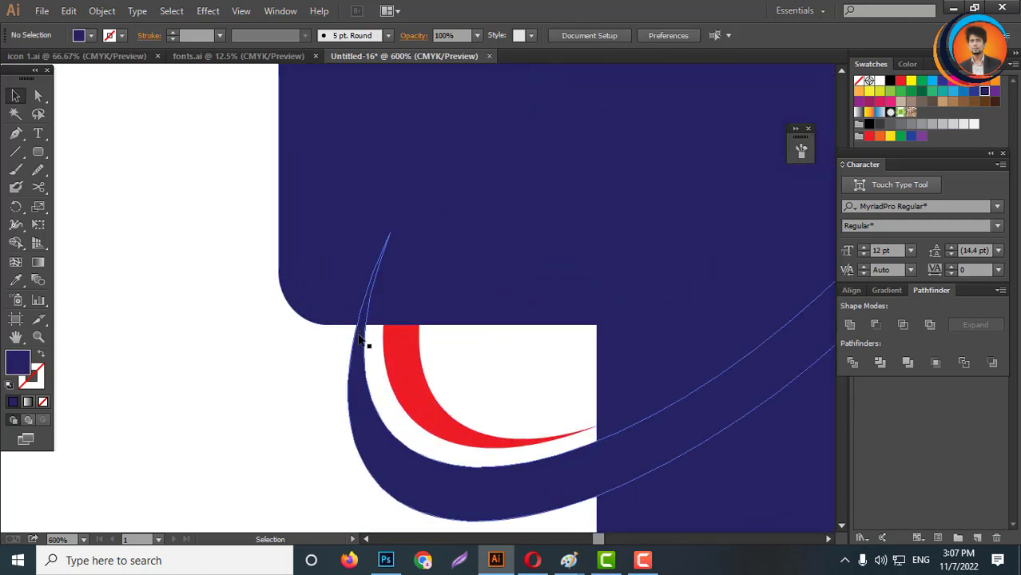
pyautogui.click(16, 133)
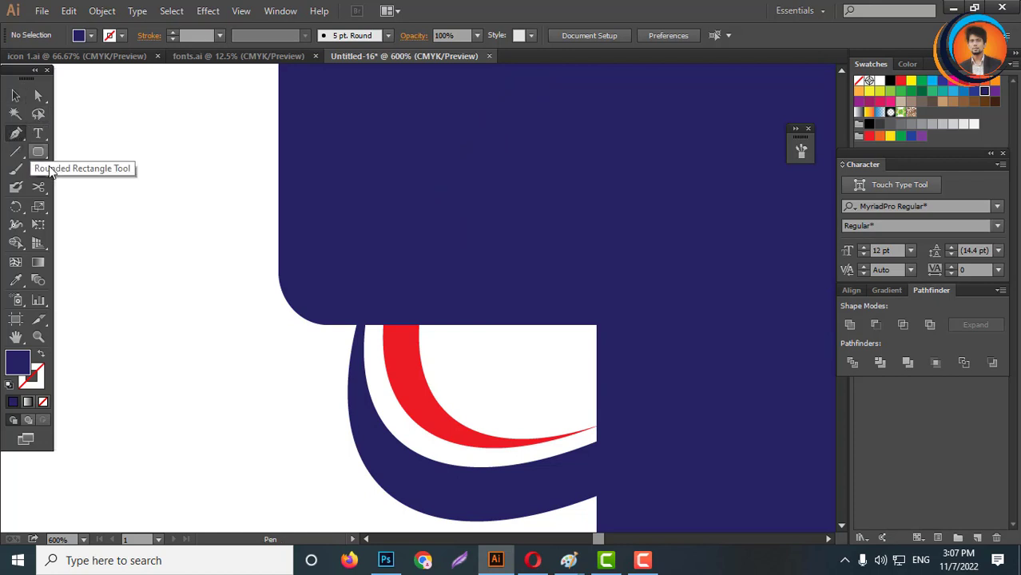
pyautogui.click(355, 333)
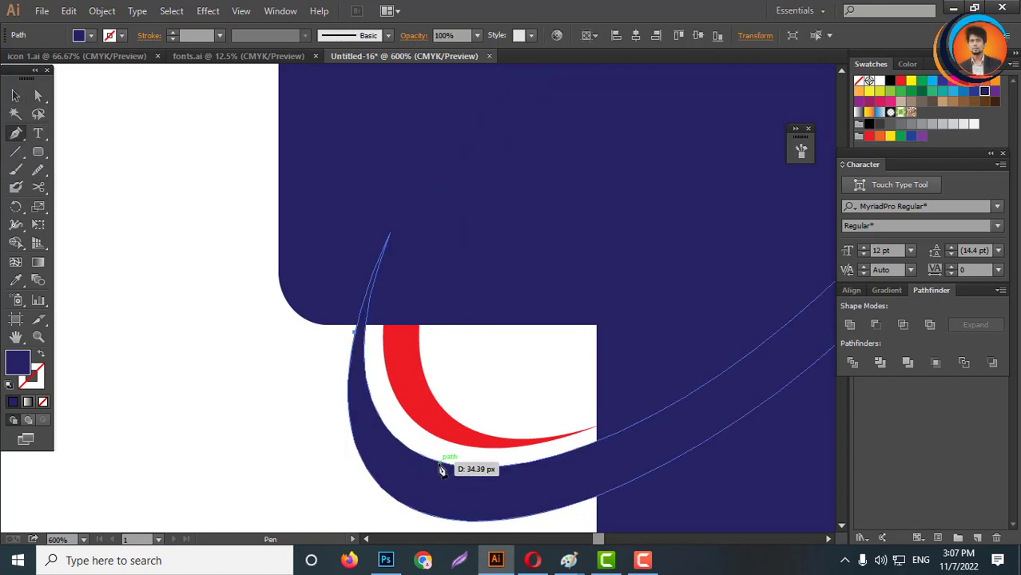
pyautogui.moveTo(439, 463); pyautogui.dragTo(524, 484)
pyautogui.moveTo(407, 207); pyautogui.dragTo(369, 203)
pyautogui.moveTo(254, 235); pyautogui.dragTo(234, 259)
pyautogui.moveTo(232, 272); pyautogui.dragTo(231, 278)
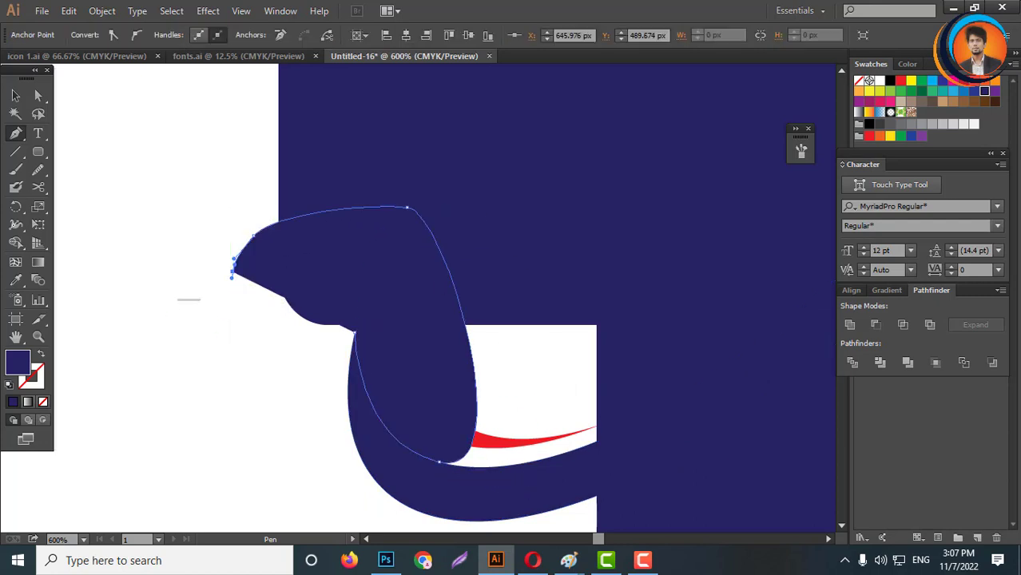
# - Subtract the drawn shape from the dark blue crescent so its lower-left end tapers just below the left arm
pyautogui.click(37, 96)
pyautogui.keyDown('shift'); pyautogui.click(562, 480); pyautogui.keyUp('shift')
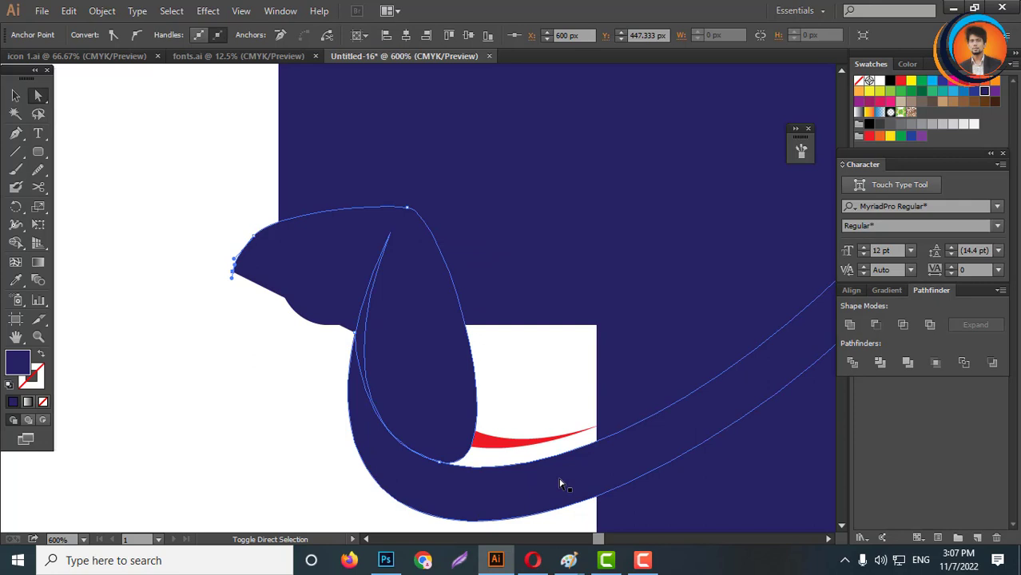
pyautogui.click(877, 323)
pyautogui.scroll(-3, 237, 385)
pyautogui.click(225, 413)
# - Draw a closed Pen tool shape along the inner edge of the crescent's upper-right end, extending over the cross's upper arm
pyautogui.scroll(1, 477, 204)
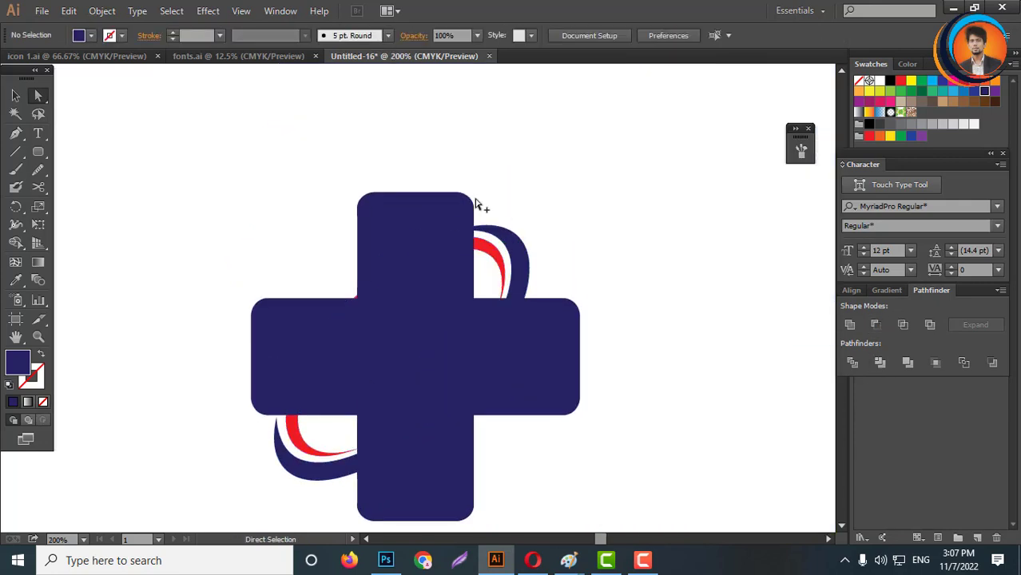
pyautogui.scroll(3, 475, 204)
pyautogui.click(15, 133)
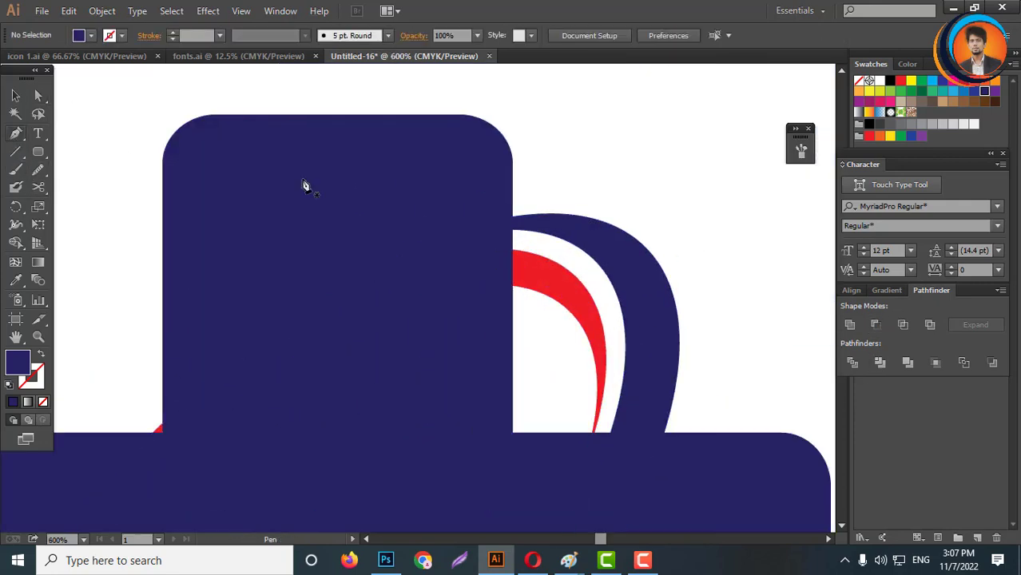
pyautogui.keyDown('ctrl'); pyautogui.click(518, 221); pyautogui.keyUp('ctrl')
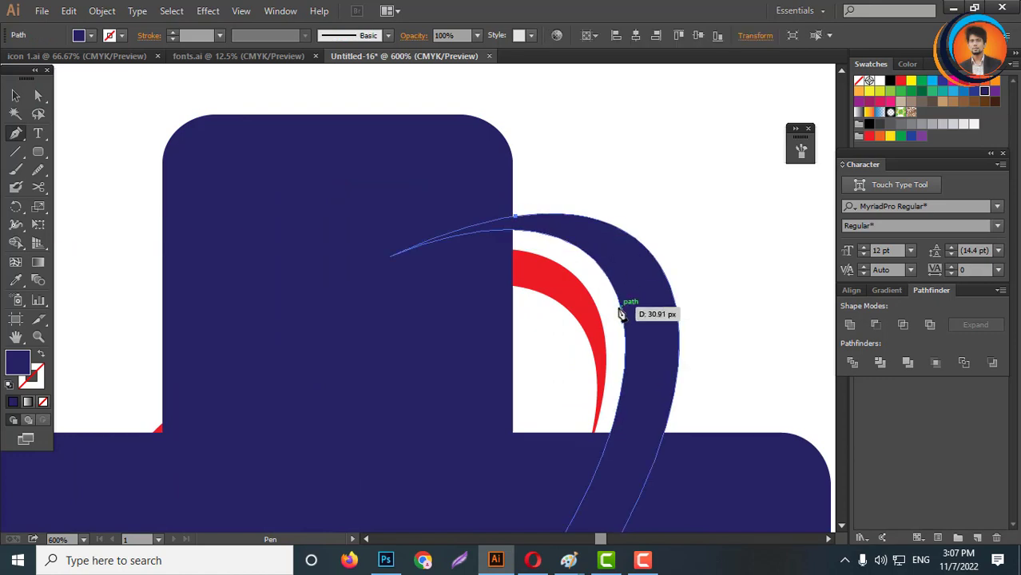
pyautogui.moveTo(621, 310); pyautogui.dragTo(633, 385)
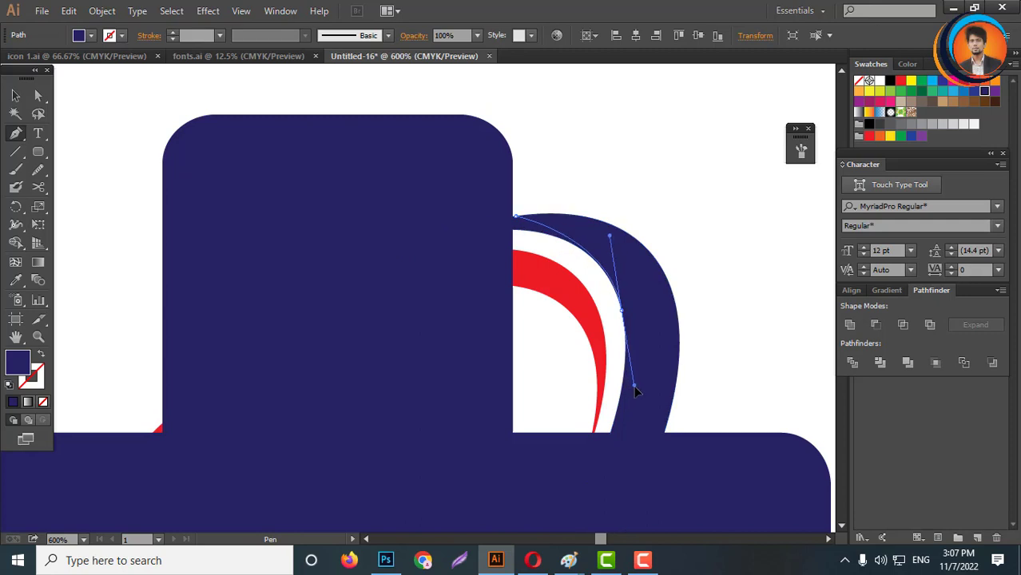
pyautogui.click(624, 310)
pyautogui.moveTo(488, 128); pyautogui.dragTo(514, 121)
# - Subtract the drawn shape from the dark blue crescent so its upper-right end tapers beside the upper arm
pyautogui.click(655, 337)
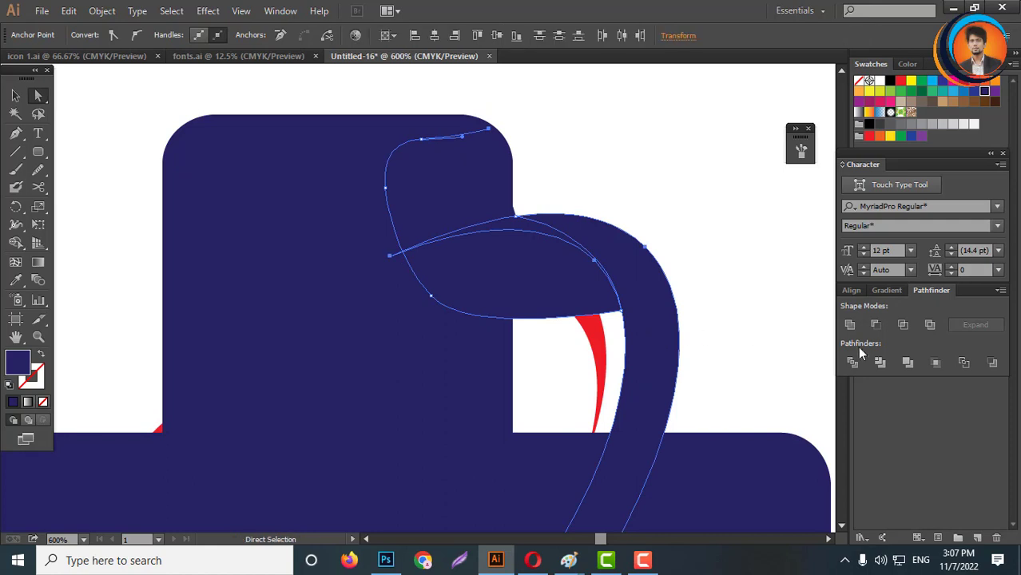
pyautogui.click(875, 326)
pyautogui.click(761, 394)
pyautogui.hotkey('ctrl', '-')
pyautogui.hotkey('ctrl', '-')
pyautogui.hotkey('ctrl', '-')
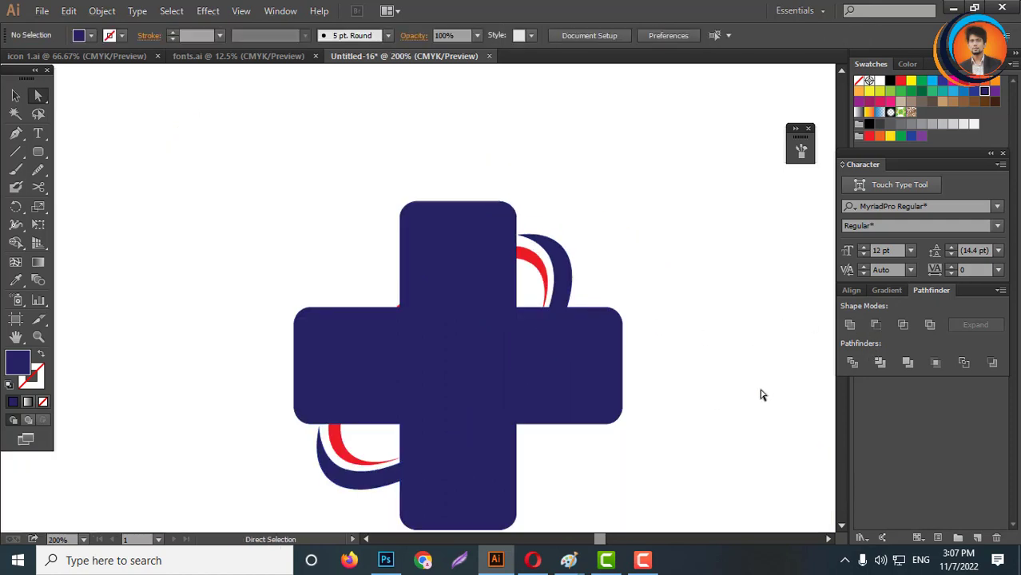
# - Select the cross together with all the crescents and divide them into separate pieces with Pathfinder Divide
pyautogui.click(16, 97)
pyautogui.hotkey('ctrl', '-')
pyautogui.moveTo(396, 195); pyautogui.dragTo(692, 377)
pyautogui.click(636, 413)
pyautogui.scroll(2, 648, 403)
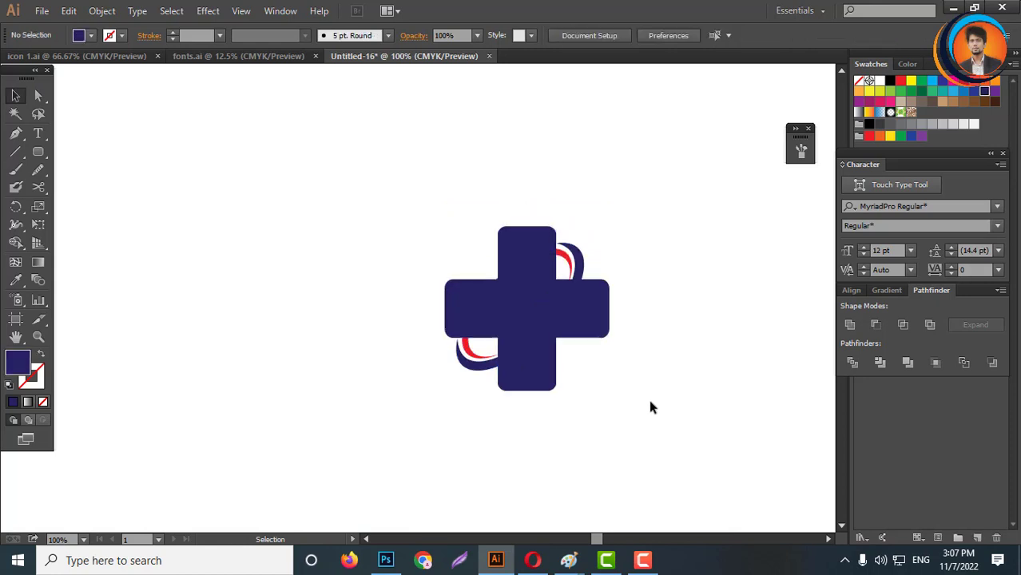
pyautogui.scroll(2, 489, 337)
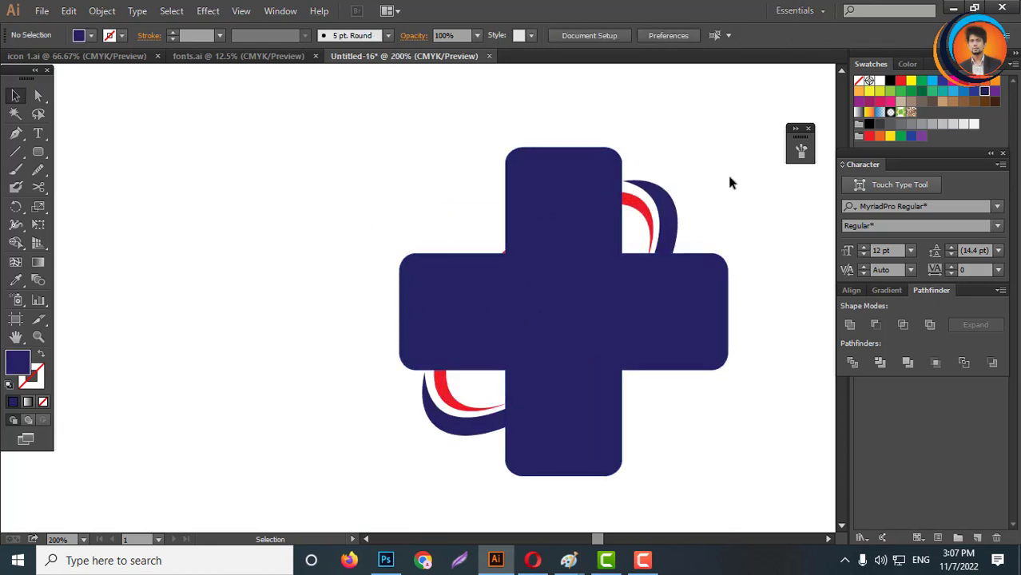
pyautogui.moveTo(728, 172); pyautogui.dragTo(344, 435)
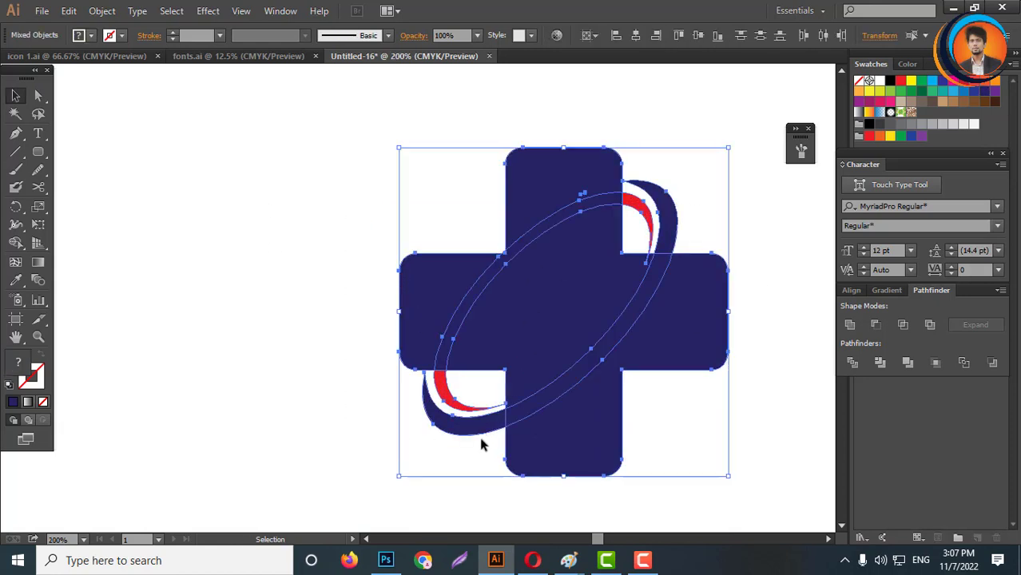
pyautogui.click(853, 364)
# - Ungroup the divided cross and crescent pieces
pyautogui.scroll(-2, 579, 319)
pyautogui.scroll(2, 608, 365)
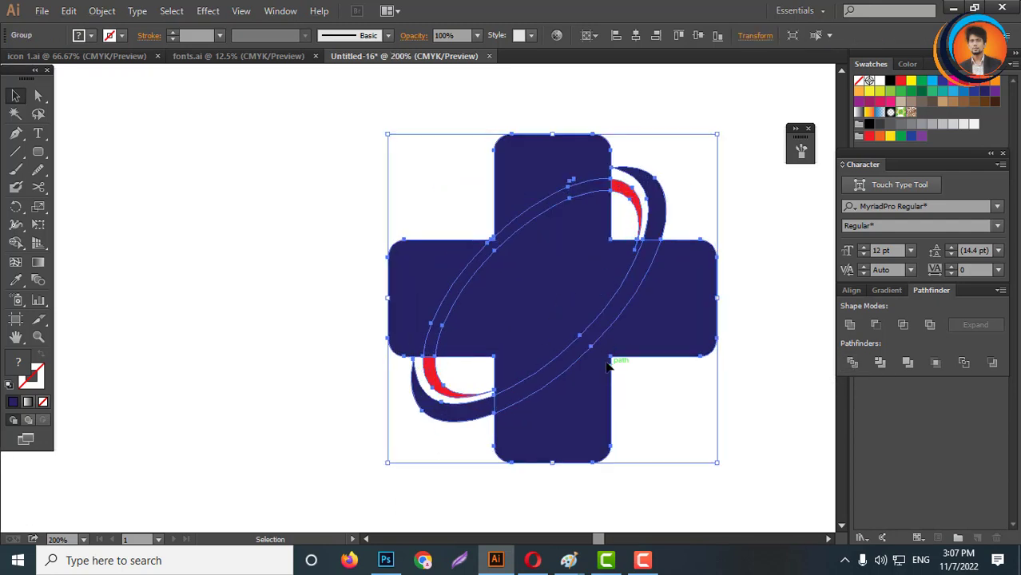
pyautogui.rightClick(660, 209)
pyautogui.click(713, 304)
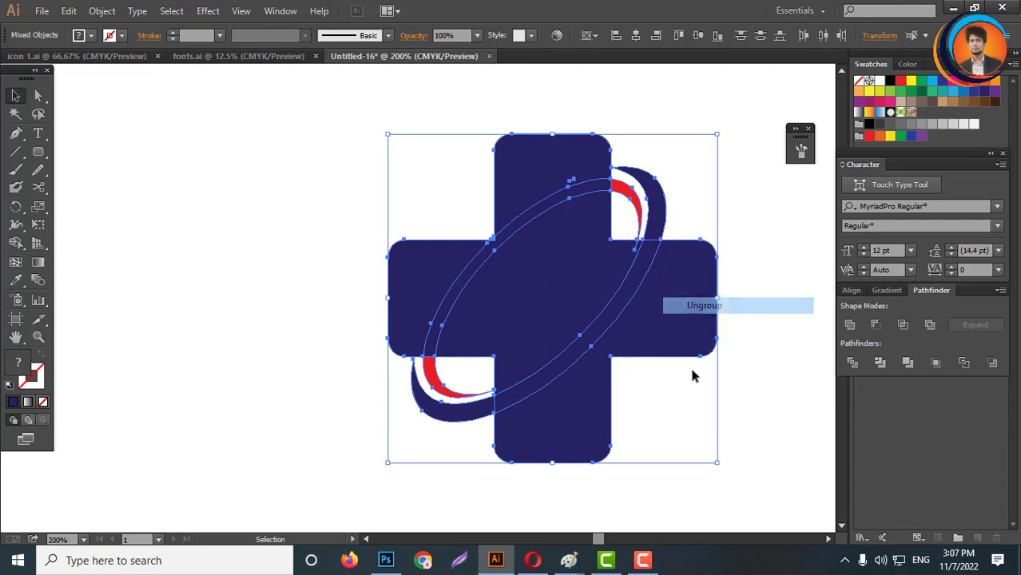
pyautogui.click(690, 435)
# - Try to unite the dark blue crescent pieces, the central elliptical piece and the lower-right cross piece into one shape
pyautogui.scroll(1, 695, 436)
pyautogui.scroll(2, 630, 419)
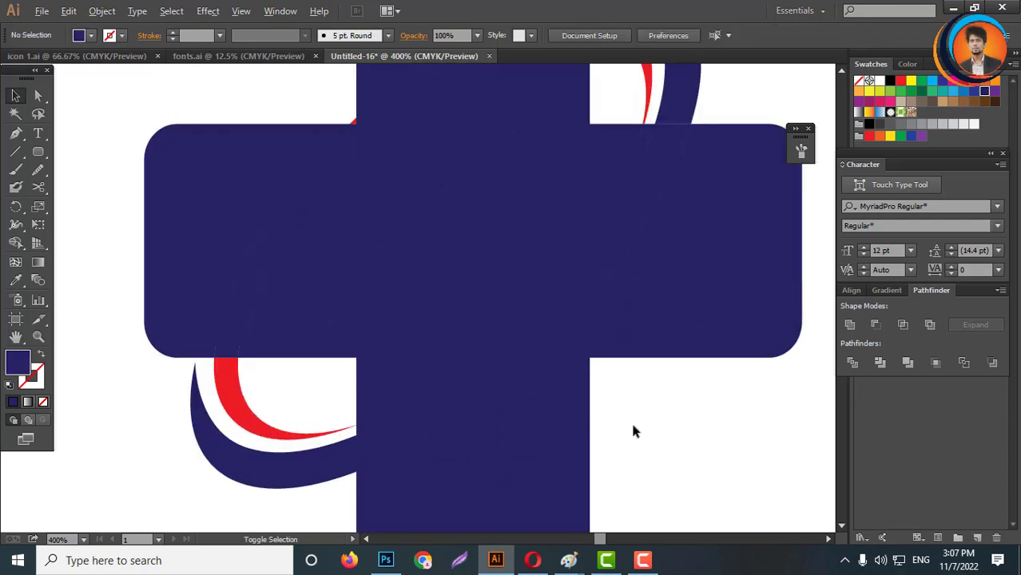
pyautogui.scroll(-2, 542, 375)
pyautogui.press('super+space')
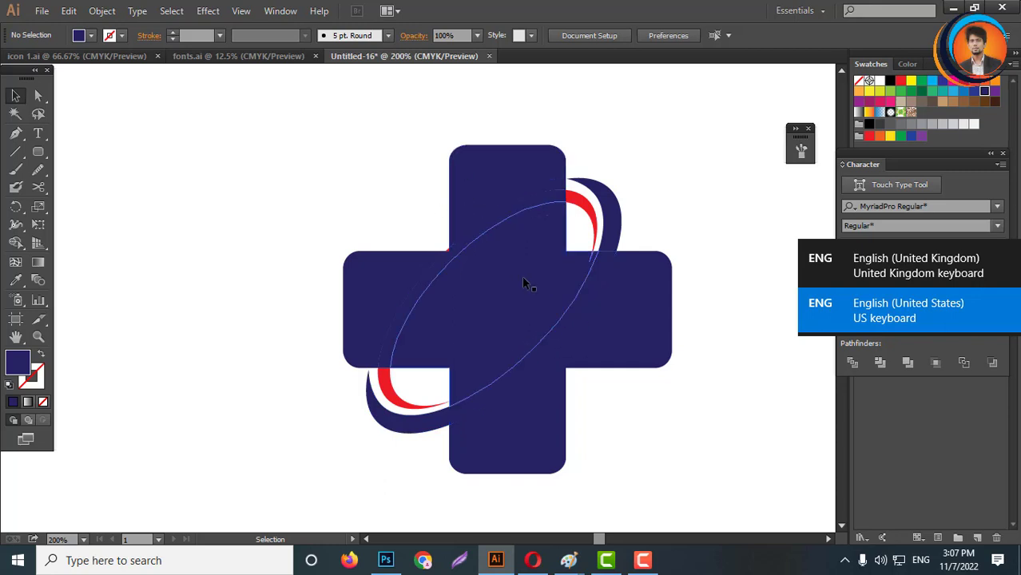
pyautogui.scroll(2, 611, 272)
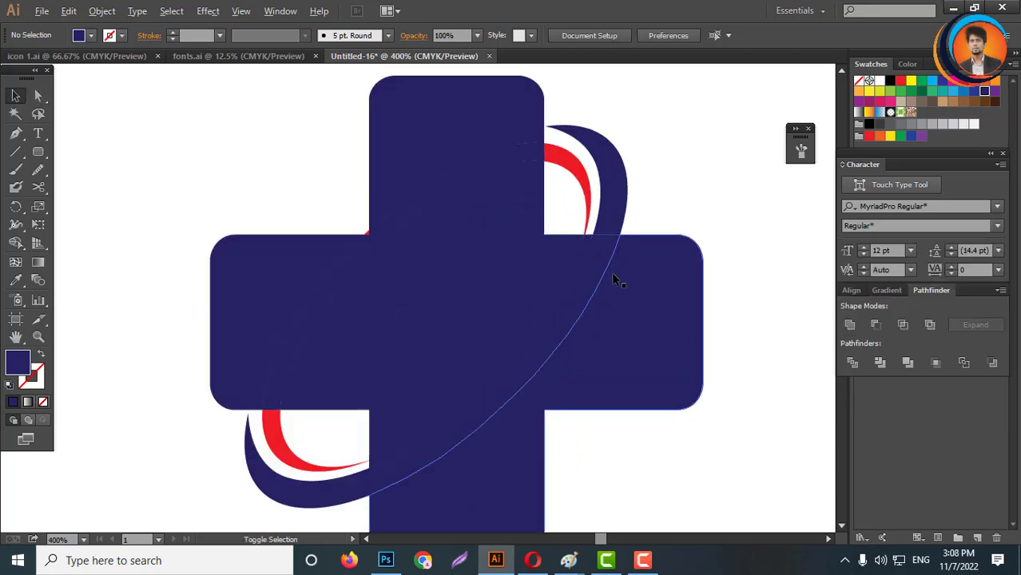
pyautogui.click(607, 193)
pyautogui.keyDown('shift'); pyautogui.click(543, 298); pyautogui.keyUp('shift')
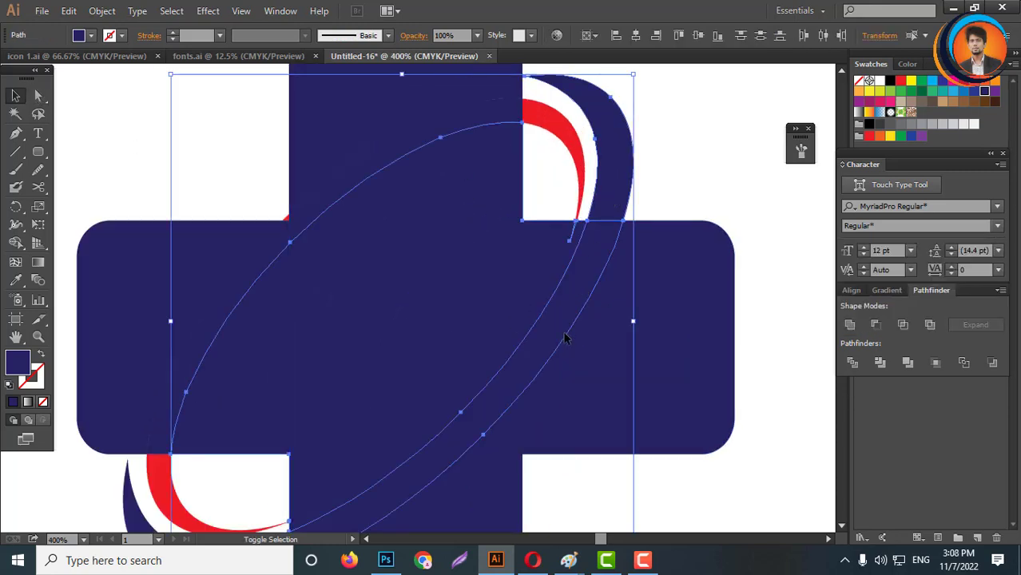
pyautogui.keyDown('shift'); pyautogui.click(585, 366); pyautogui.keyUp('shift')
pyautogui.scroll(-2, 480, 435)
pyautogui.keyDown('shift'); pyautogui.click(274, 492); pyautogui.keyUp('shift')
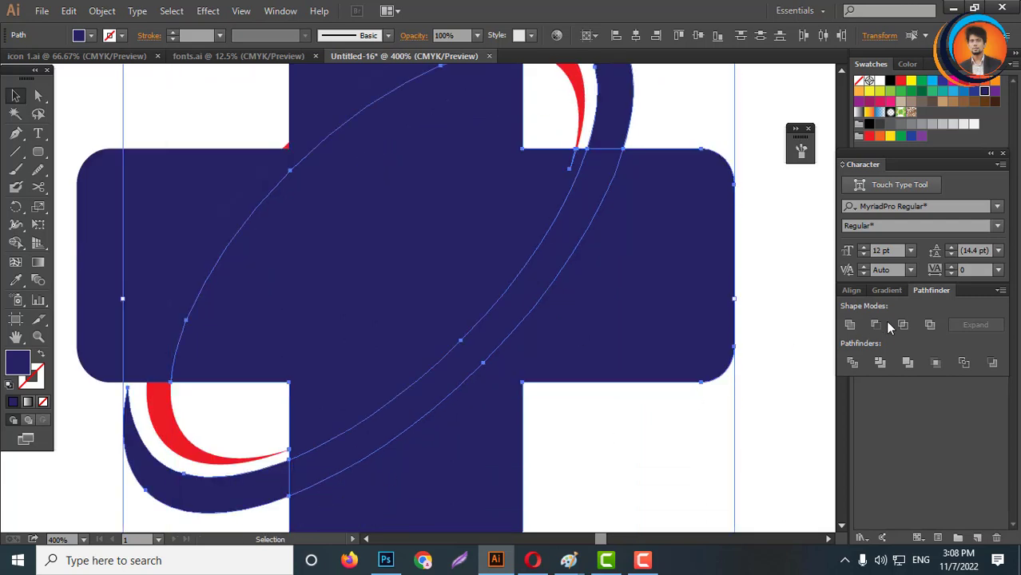
pyautogui.click(852, 326)
pyautogui.click(646, 389)
pyautogui.scroll(-1, 646, 388)
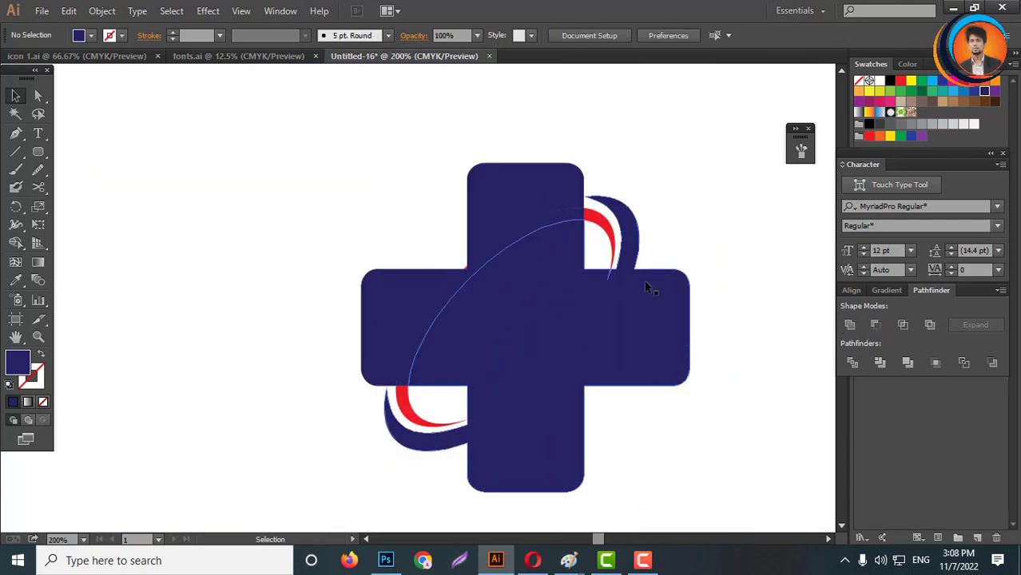
pyautogui.scroll(1, 644, 280)
pyautogui.click(708, 313)
pyautogui.click(736, 205)
pyautogui.scroll(-2, 748, 347)
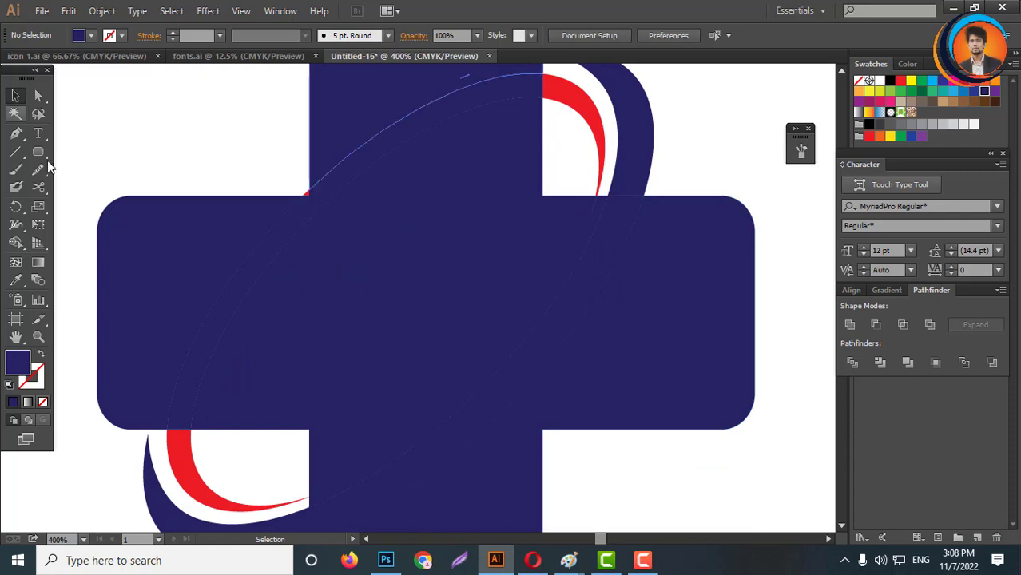
# - Draw a closed narrow Pen tool shape along the ring's outer edge where it enters the cross's right arm, pointed at its lower end
pyautogui.click(15, 134)
pyautogui.scroll(1, 693, 257)
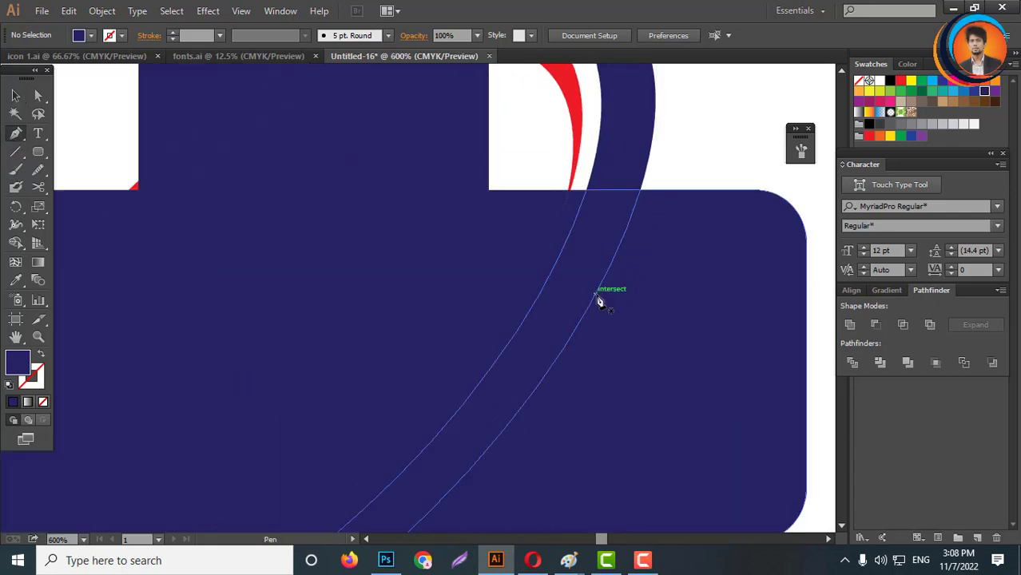
pyautogui.click(595, 295)
pyautogui.scroll(-2, 596, 295)
pyautogui.scroll(1, 634, 262)
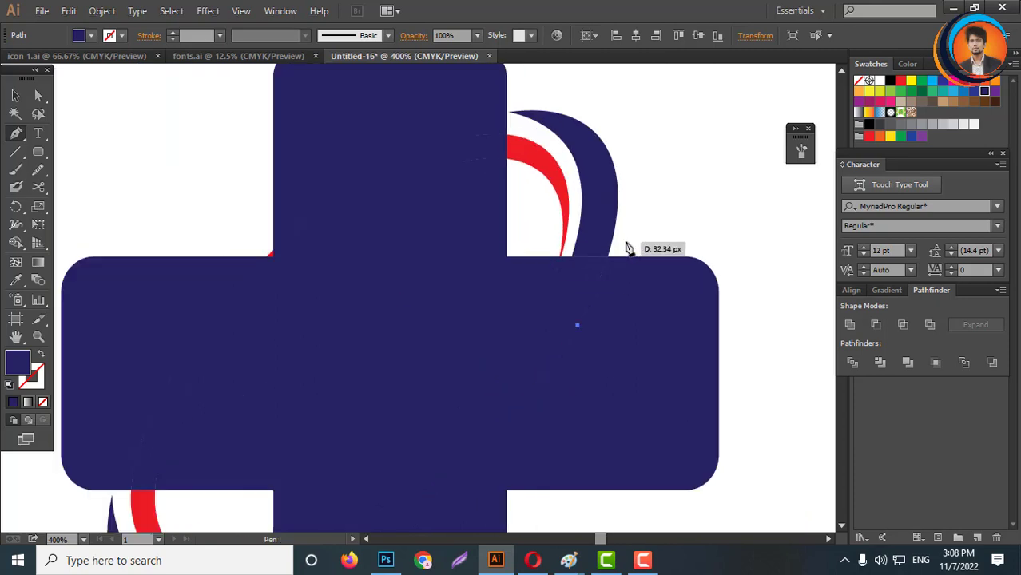
pyautogui.moveTo(624, 253); pyautogui.dragTo(629, 222)
pyautogui.moveTo(639, 186); pyautogui.dragTo(592, 290)
pyautogui.click(590, 284)
pyautogui.click(577, 325)
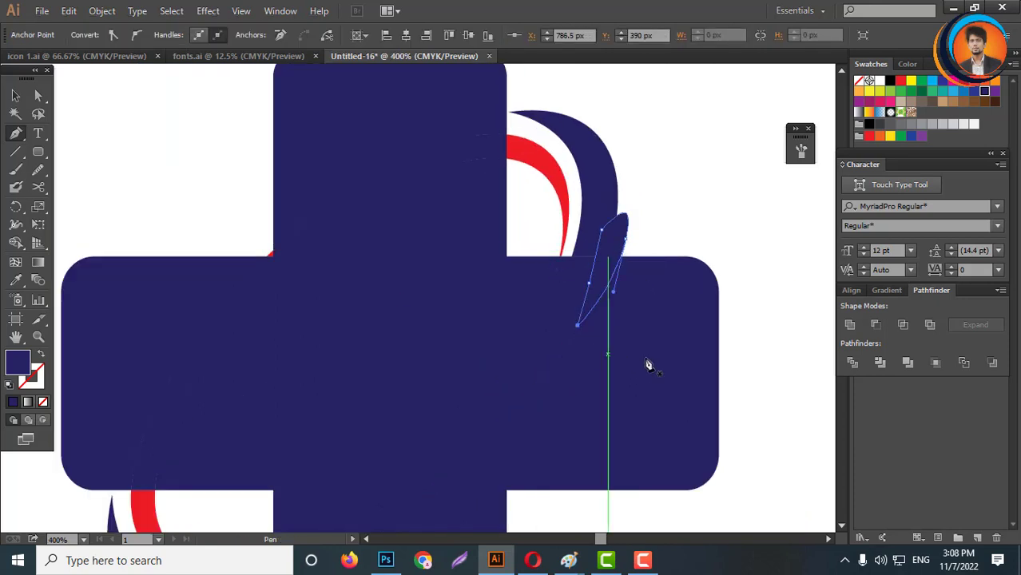
# - Subtract the narrow shape from the lower-right cross piece to cut a tapered white gap between the ring and the right arm
pyautogui.click(40, 97)
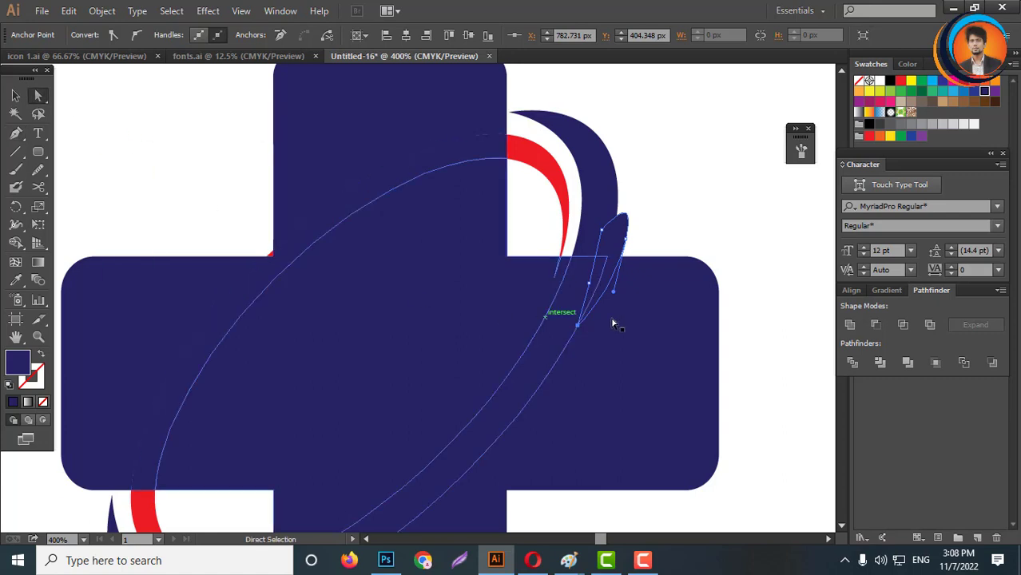
pyautogui.keyDown('shift'); pyautogui.click(660, 300); pyautogui.keyUp('shift')
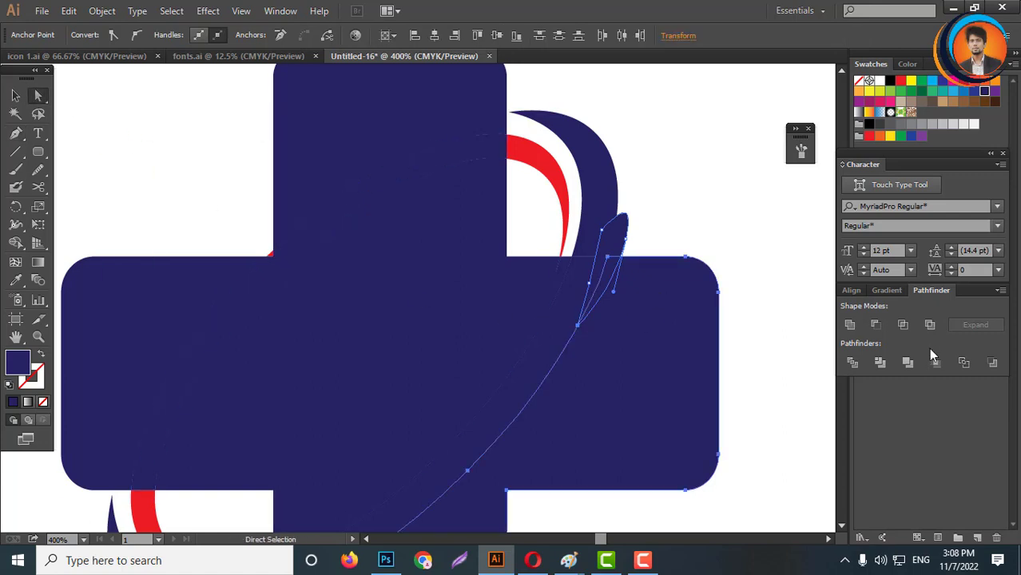
pyautogui.click(875, 326)
pyautogui.click(695, 200)
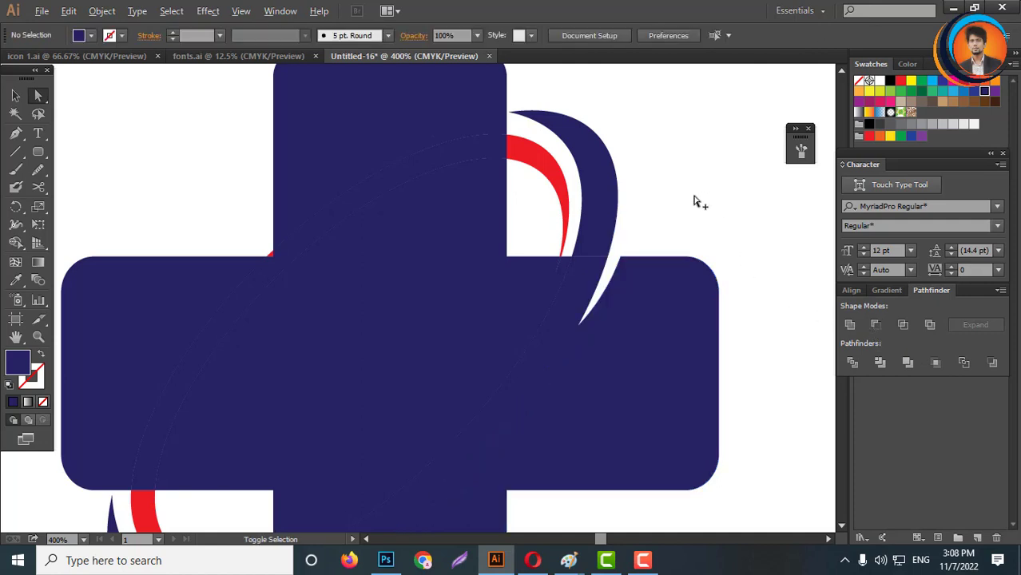
# - Draw a closed narrow Pen tool shape along the ring's outer edge where it enters the cross's lower arm, pointed at its inner end
pyautogui.hotkey('ctrl', '-')
pyautogui.hotkey('ctrl', '-')
pyautogui.hotkey('ctrl', '-')
pyautogui.scroll(4, 564, 305)
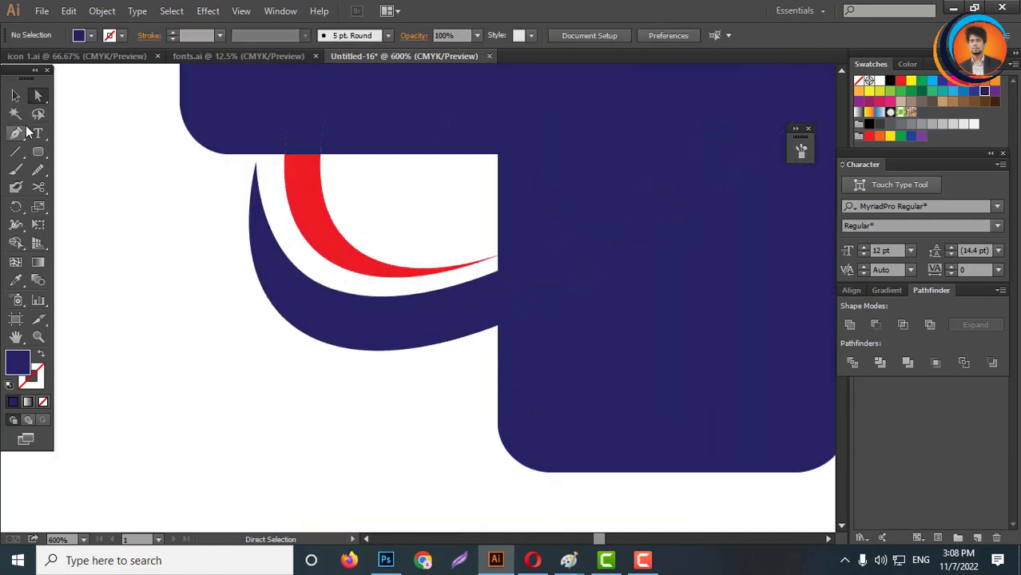
pyautogui.click(18, 134)
pyautogui.click(572, 290)
pyautogui.moveTo(477, 350); pyautogui.dragTo(421, 368)
pyautogui.moveTo(472, 320); pyautogui.dragTo(481, 317)
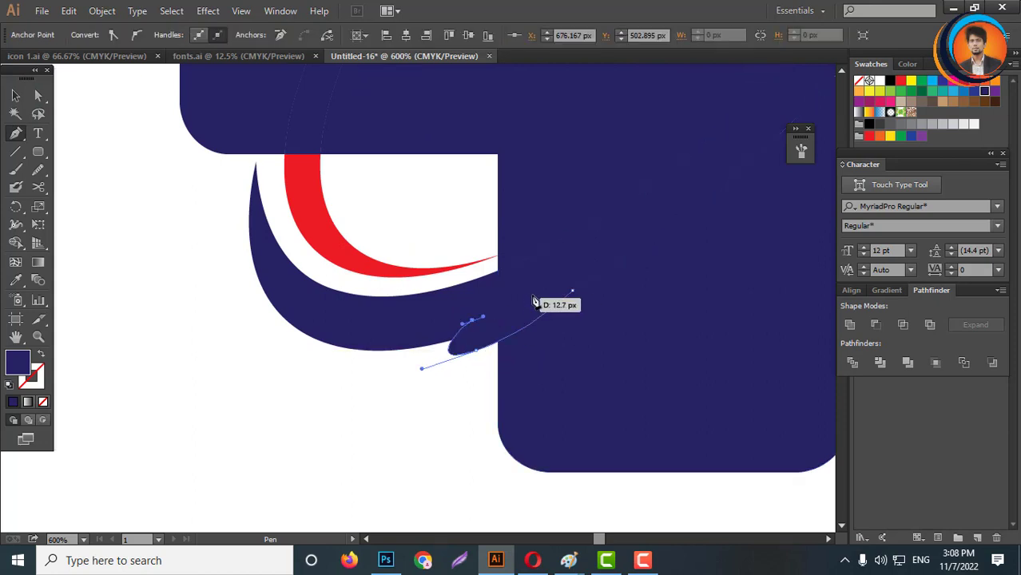
pyautogui.click(535, 290)
pyautogui.click(572, 291)
# - Subtract the narrow shape from the lower-right cross piece to cut a tapered white gap between the ring and the lower arm
pyautogui.click(38, 96)
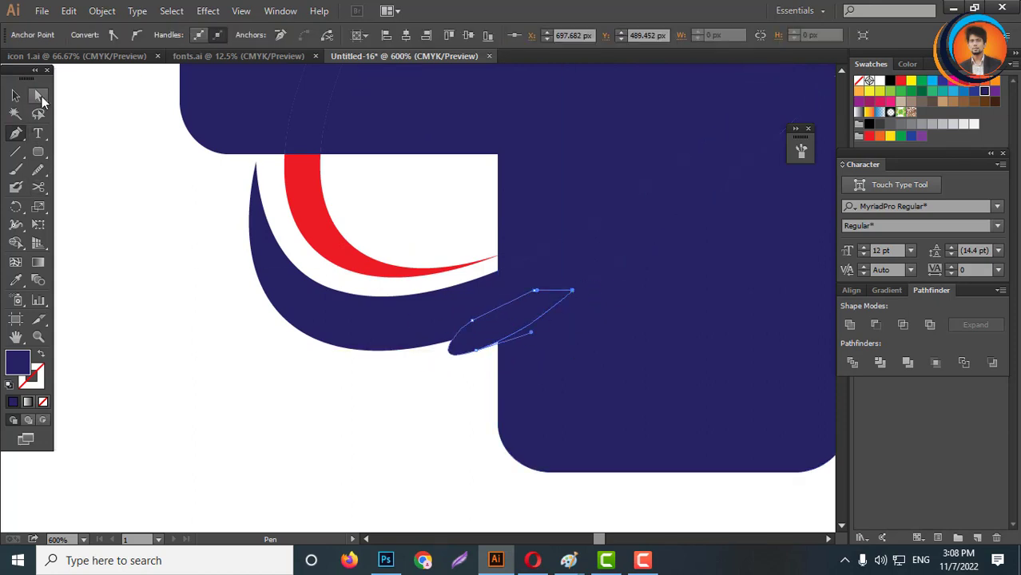
pyautogui.click(579, 397)
pyautogui.click(874, 326)
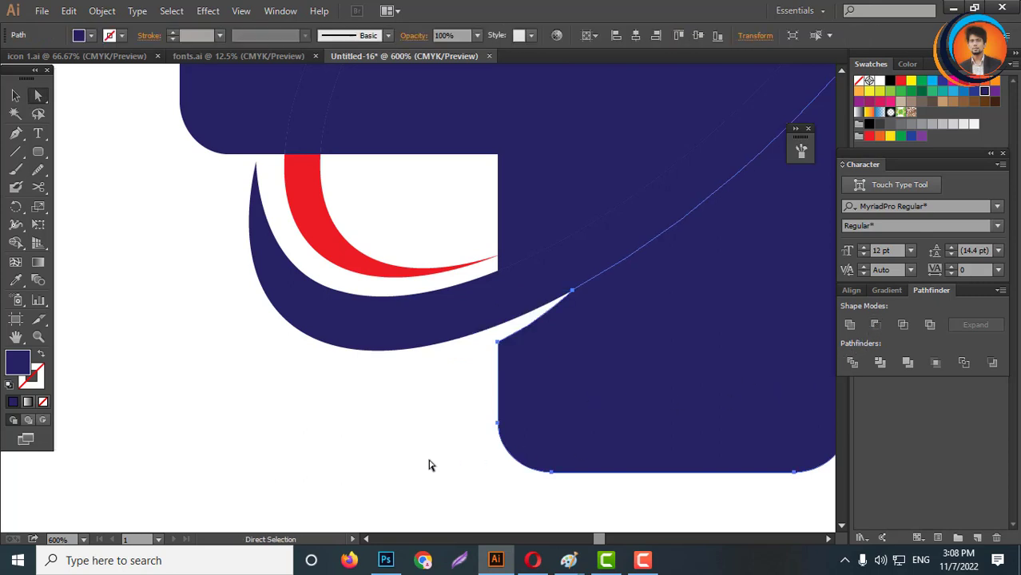
pyautogui.click(486, 376)
pyautogui.hotkey('ctrl', '-')
pyautogui.hotkey('ctrl', '-')
pyautogui.hotkey('ctrl', '-')
pyautogui.hotkey('ctrl', '-')
pyautogui.hotkey('ctrl', 'z')
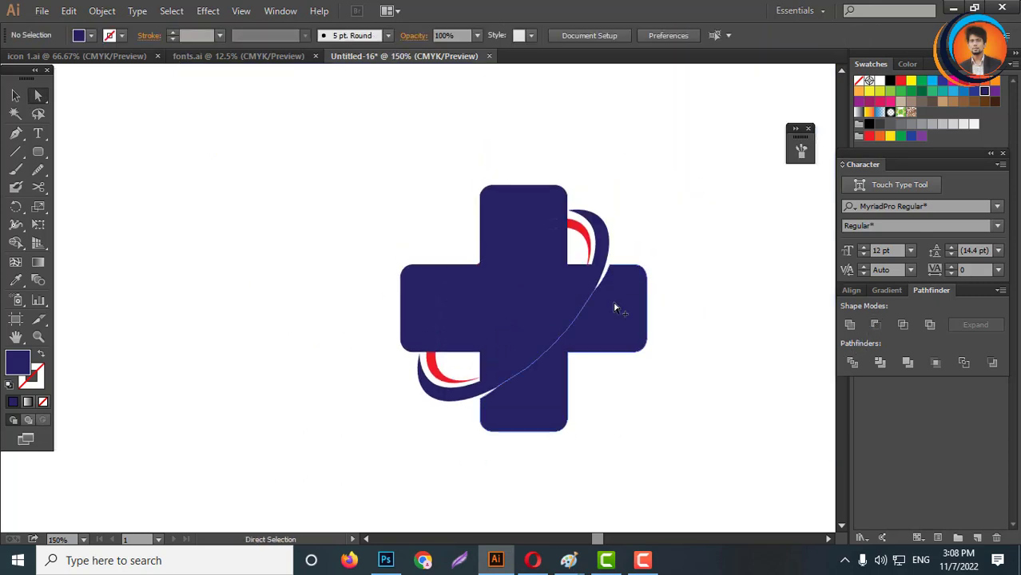
# - Unite the dark blue ring crescents with the lower-right piece of the cross
pyautogui.hotkey('ctrl', '+')
pyautogui.hotkey('ctrl', '+')
pyautogui.click(524, 342)
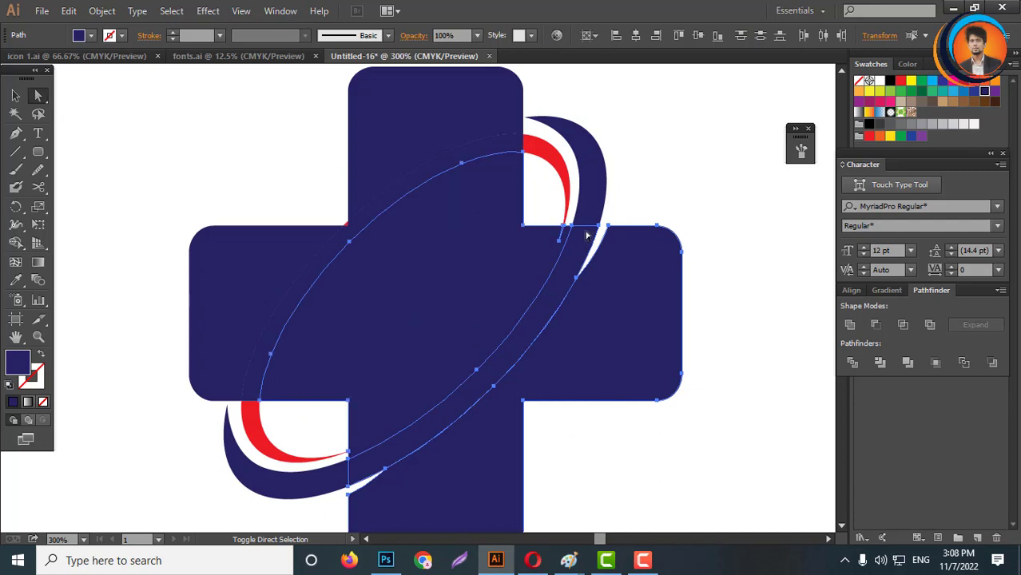
pyautogui.click(850, 325)
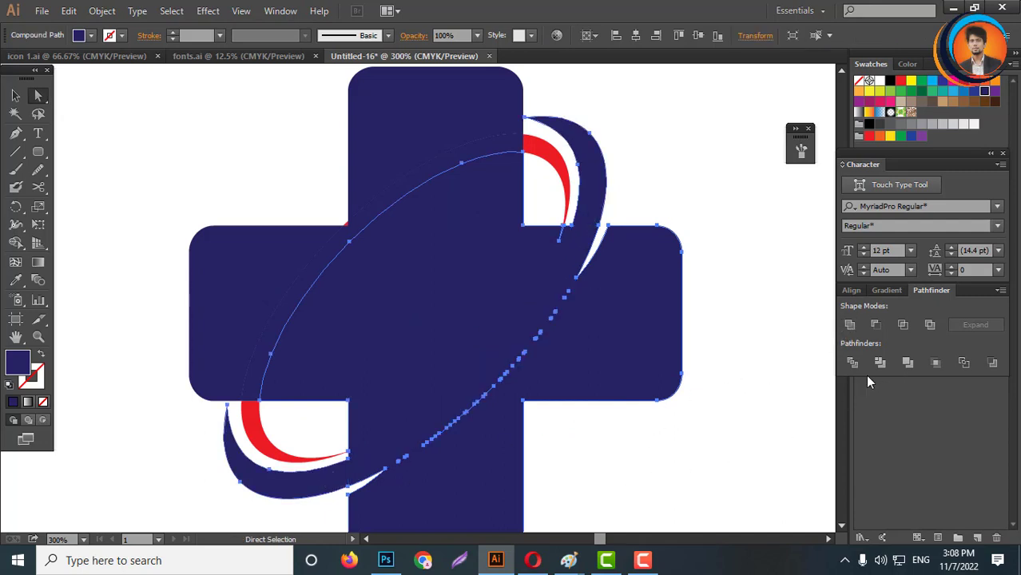
pyautogui.hotkey('ctrl', 'z')
pyautogui.click(666, 478)
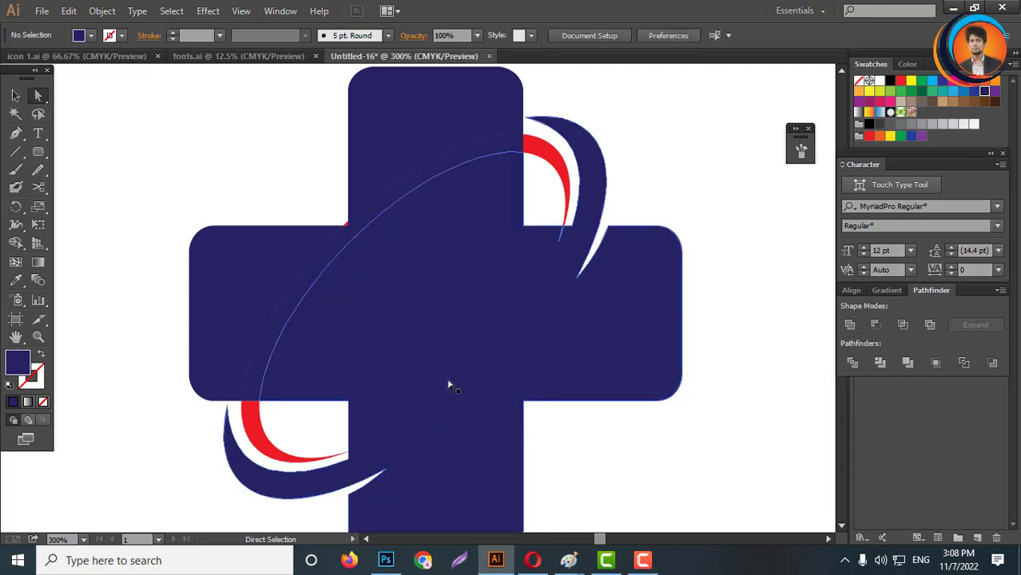
# - Unite the upper-left cross piece with the rest of the dark blue cross and ring
pyautogui.click(429, 310)
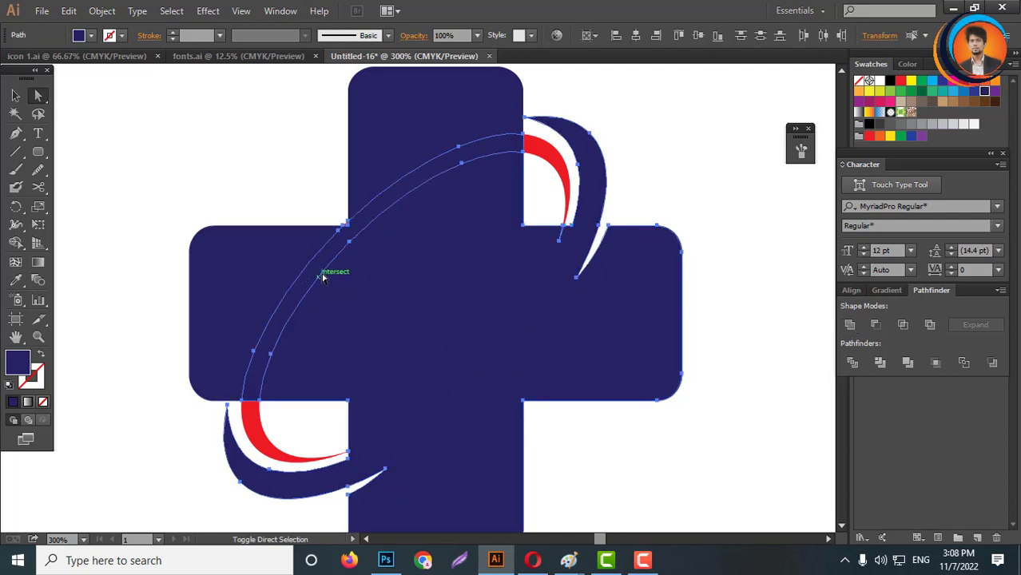
pyautogui.keyDown('shift'); pyautogui.click(318, 275); pyautogui.keyUp('shift')
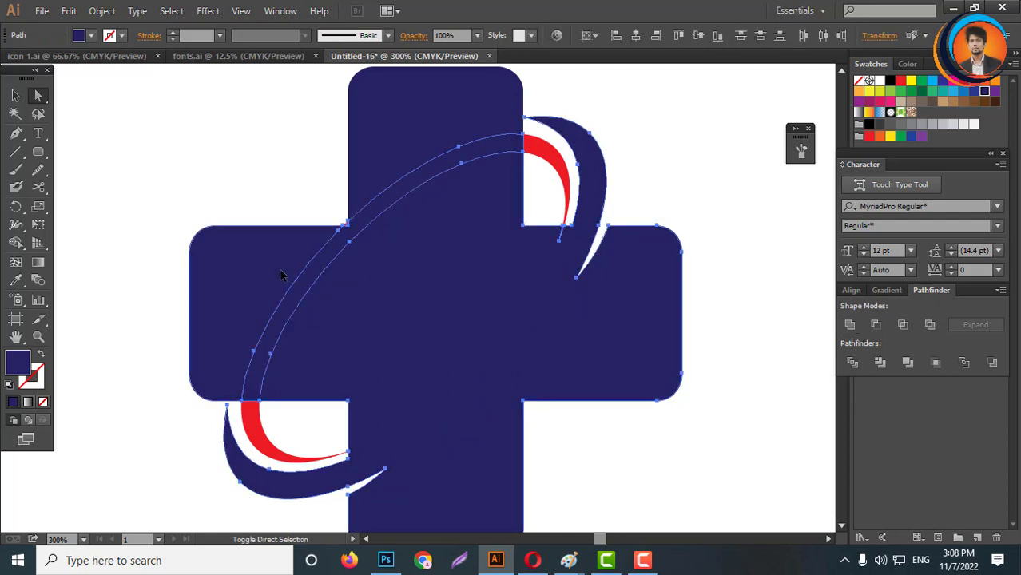
pyautogui.click(849, 325)
# - Delete the tiny red leftover triangle in the inner corner between the cross's upper and left arms
pyautogui.scroll(4, 319, 200)
pyautogui.click(358, 213)
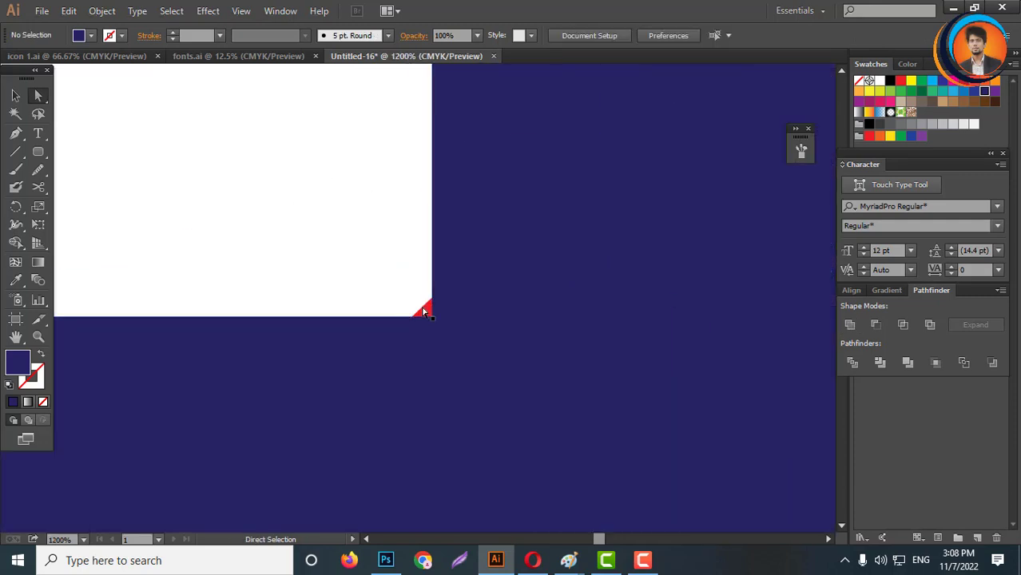
pyautogui.click(430, 315)
pyautogui.press('Delete')
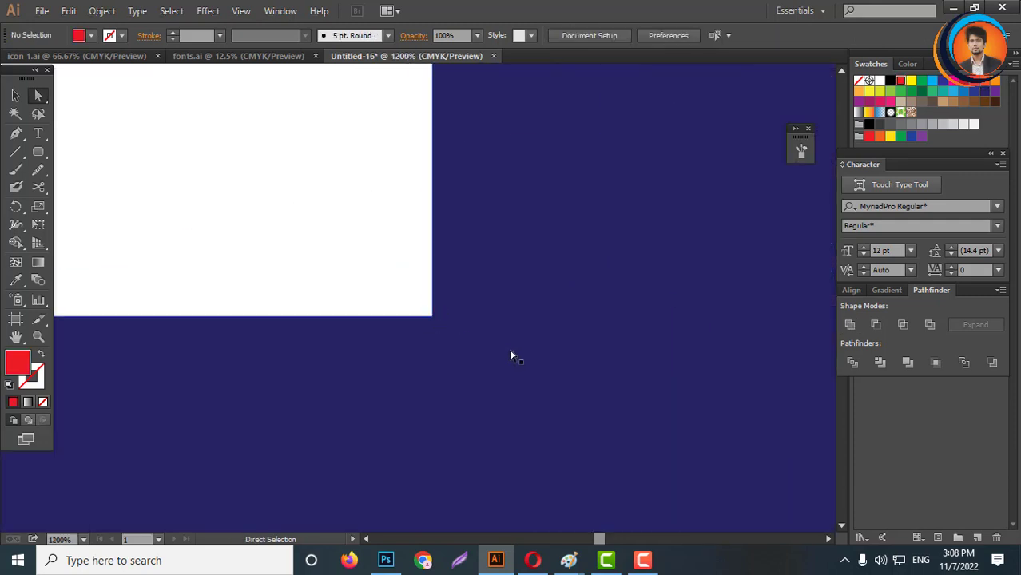
pyautogui.hotkey('ctrl', '0')
pyautogui.scroll(5, 499, 266)
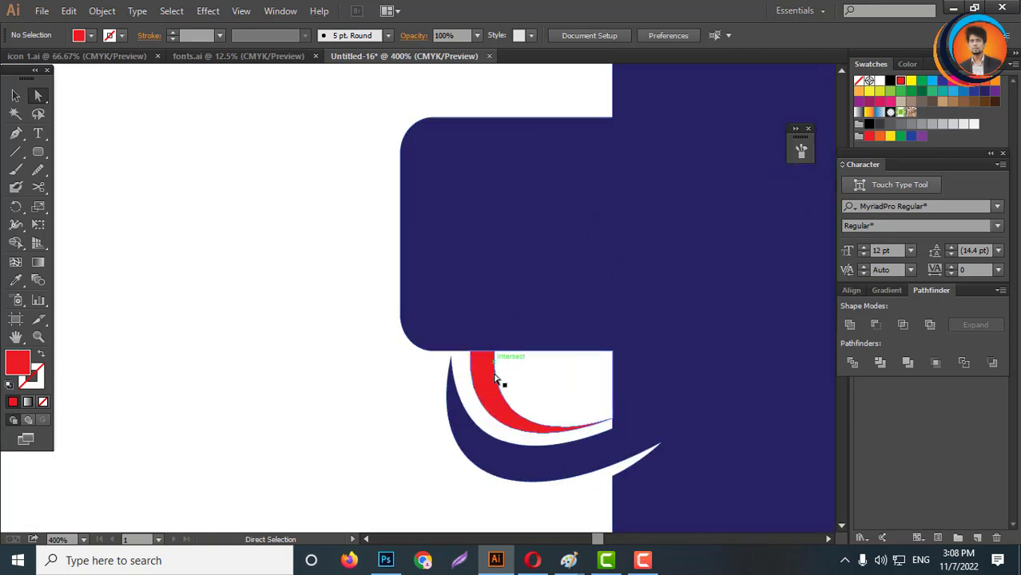
pyautogui.scroll(-4, 467, 352)
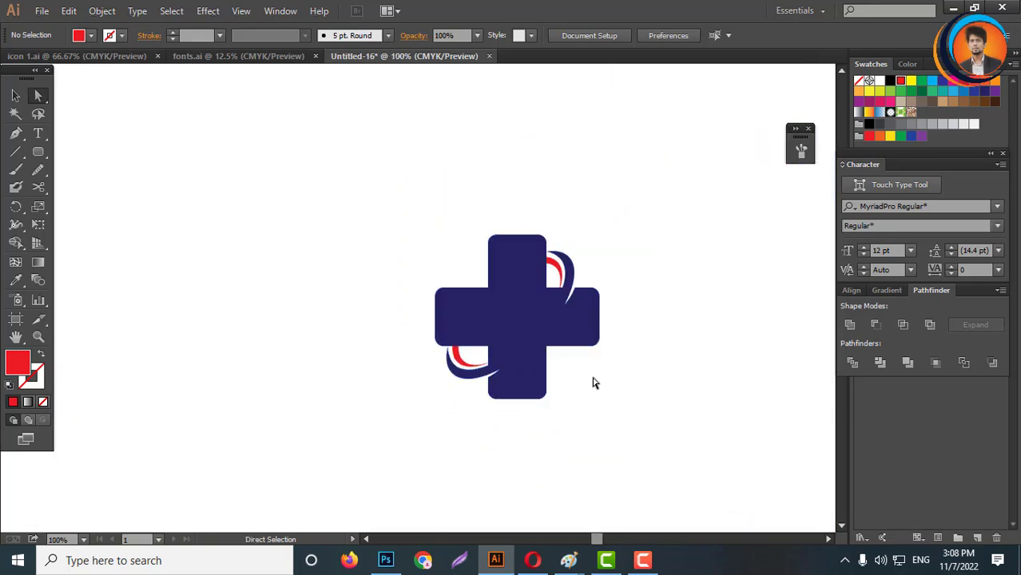
pyautogui.scroll(2, 558, 358)
pyautogui.scroll(-2, 631, 410)
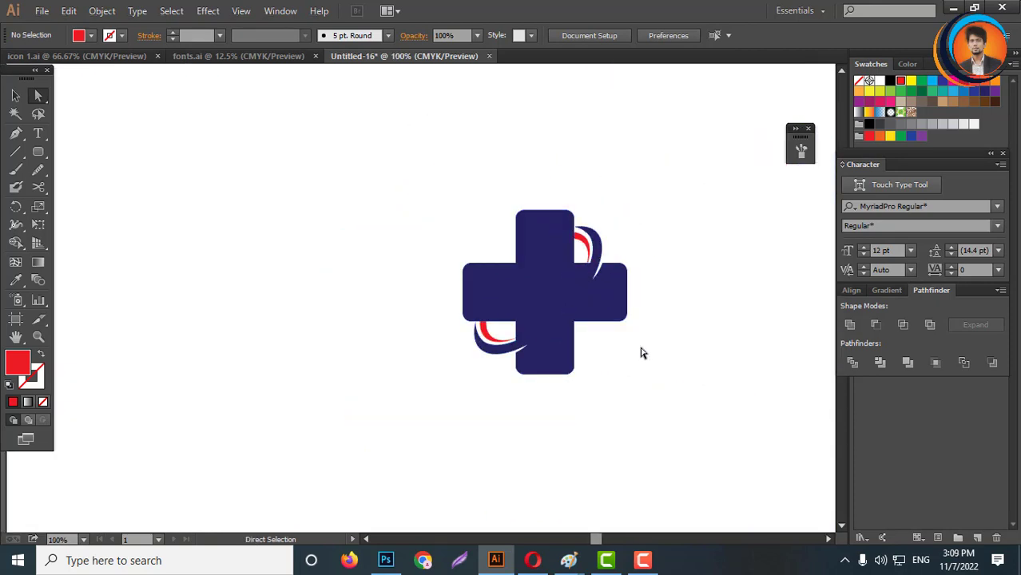
pyautogui.click(17, 97)
pyautogui.scroll(4, 599, 272)
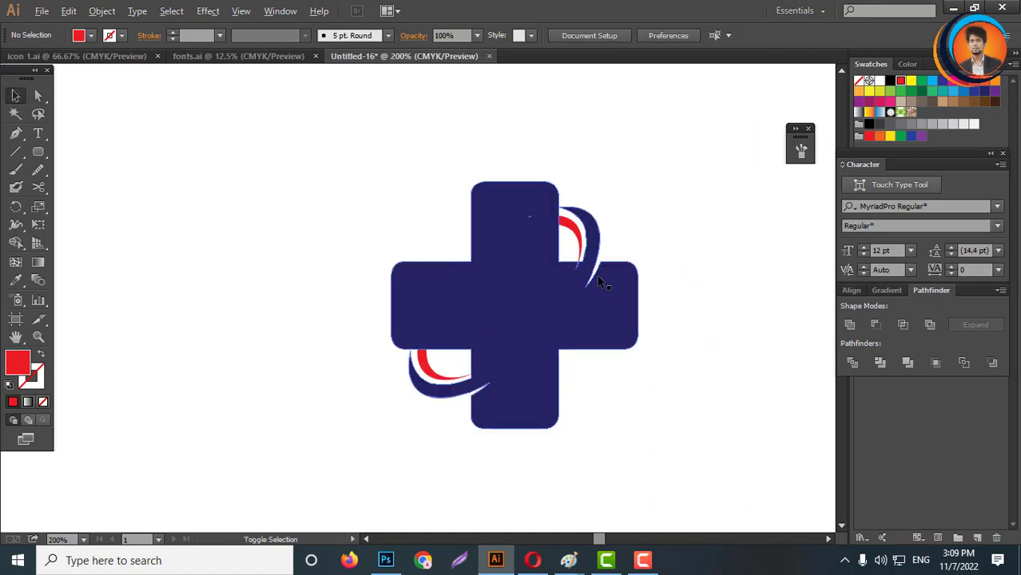
# - Draw a narrow red Pen tool shape along the outer edge of the right arm's white gap, from its lower tip to a point above the arm
pyautogui.click(16, 133)
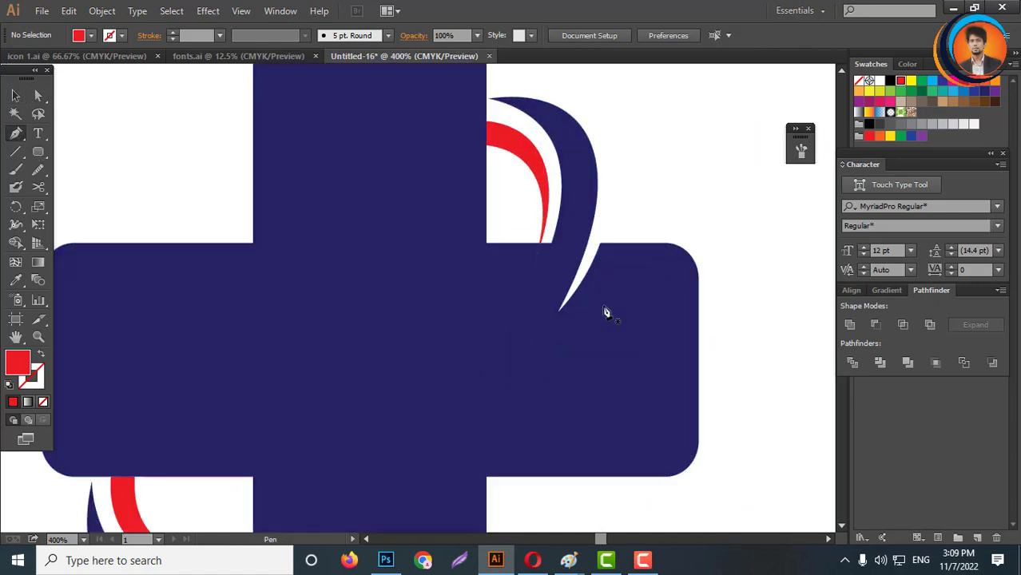
pyautogui.click(557, 311)
pyautogui.moveTo(618, 182); pyautogui.dragTo(625, 100)
pyautogui.hotkey('ctrl', 'z')
pyautogui.moveTo(609, 200); pyautogui.dragTo(622, 127)
pyautogui.click(609, 200)
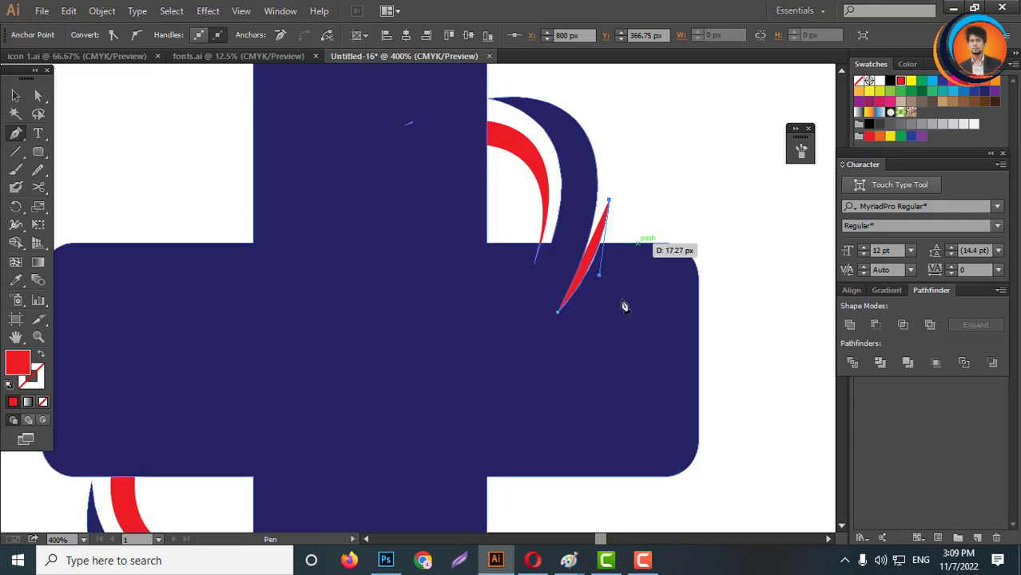
pyautogui.moveTo(583, 299); pyautogui.dragTo(556, 343)
pyautogui.press('v')
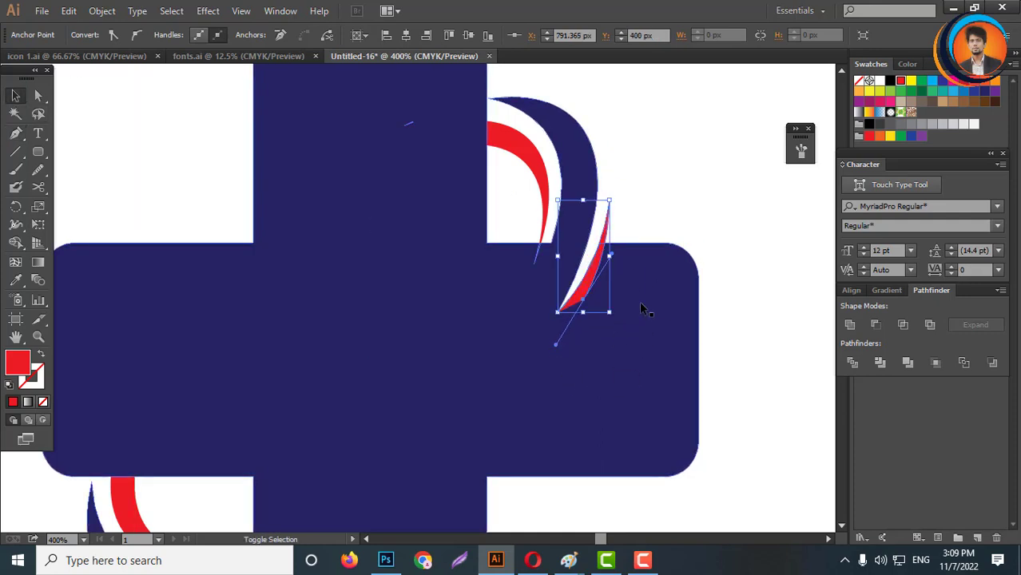
# - Unite the narrow pen shape with the cross and fill the merged shape with dark blue
pyautogui.hotkey('ctrl', 'a')
pyautogui.click(849, 324)
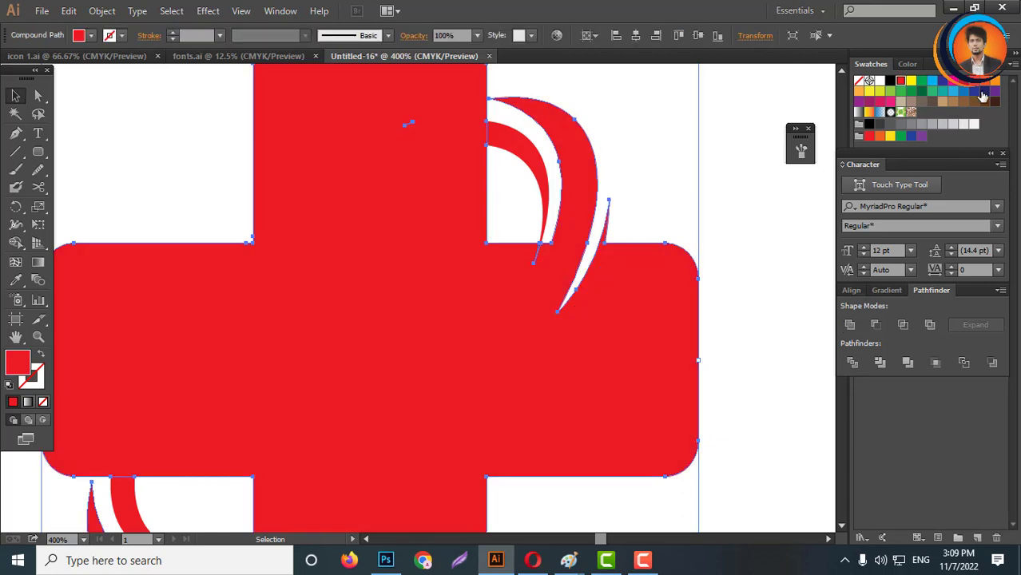
pyautogui.click(983, 94)
pyautogui.click(679, 151)
# - Draw three small dark blue circles in a rising row on the empty area beside the cross's right arm
pyautogui.scroll(-5, 602, 234)
pyautogui.scroll(3, 565, 283)
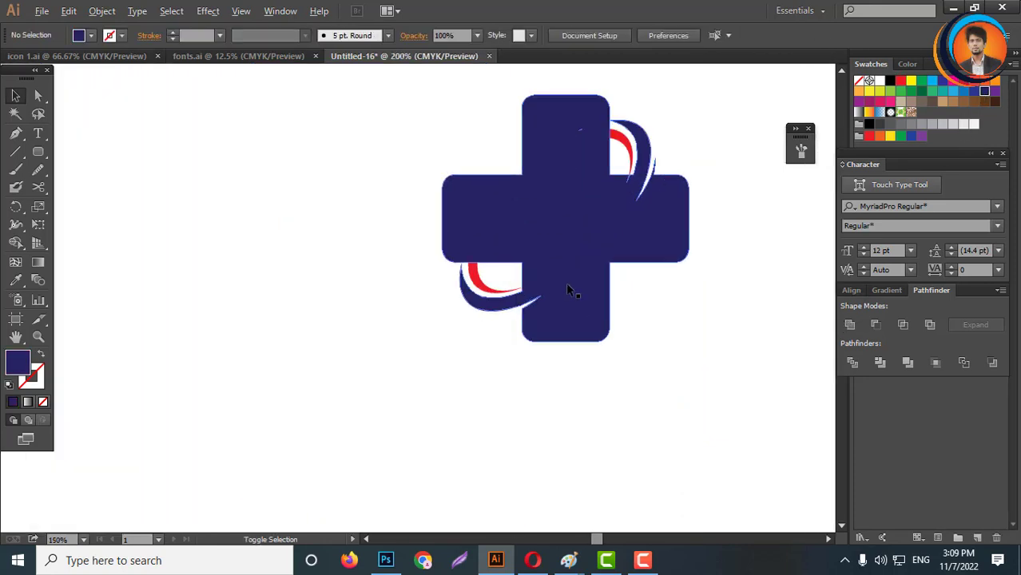
pyautogui.scroll(1, 567, 288)
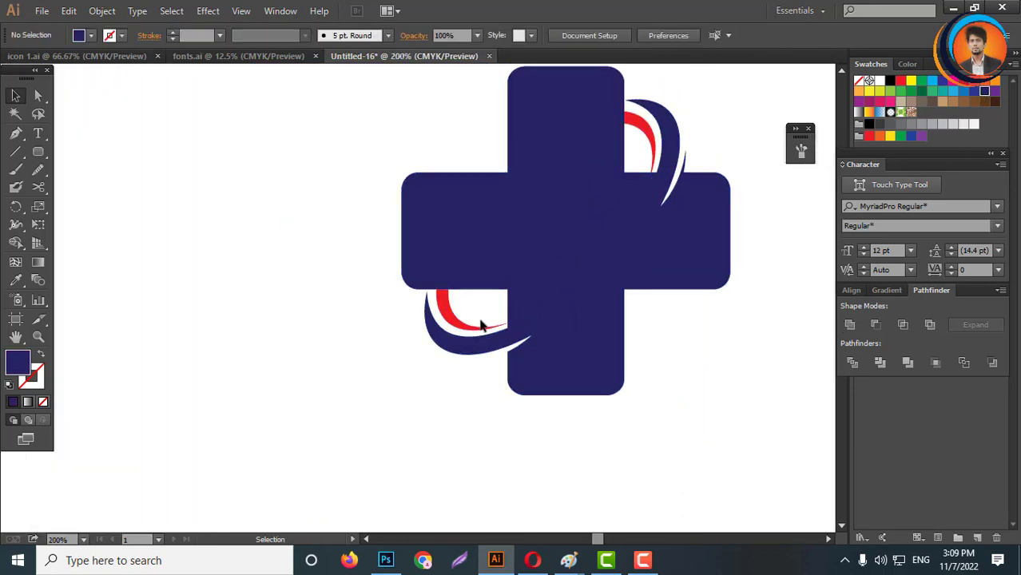
pyautogui.scroll(-3, 482, 325)
pyautogui.scroll(4, 593, 288)
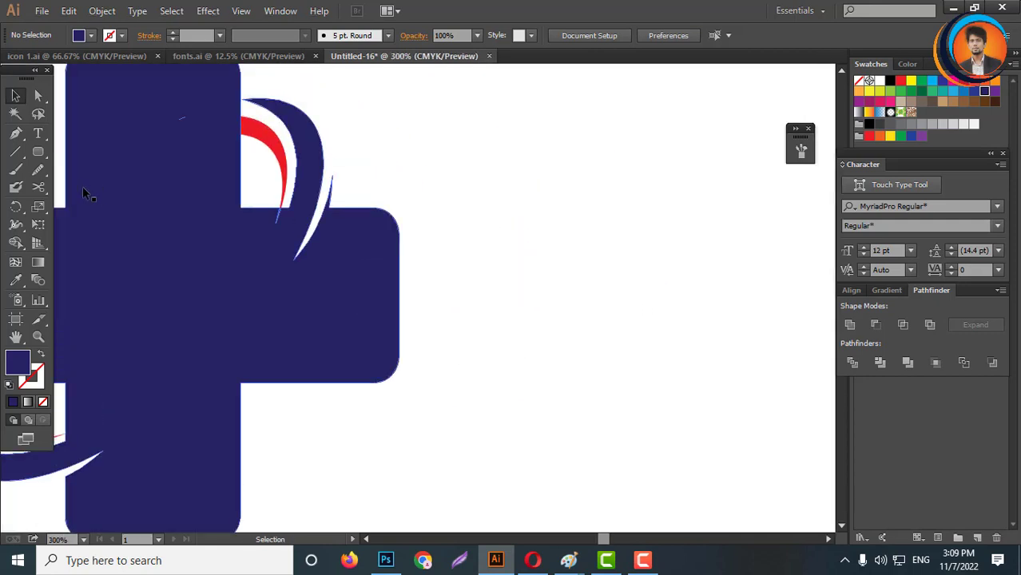
pyautogui.moveTo(38, 151); pyautogui.dragTo(81, 187)
pyautogui.moveTo(594, 294); pyautogui.dragTo(612, 316)
pyautogui.moveTo(688, 300); pyautogui.dragTo(698, 308)
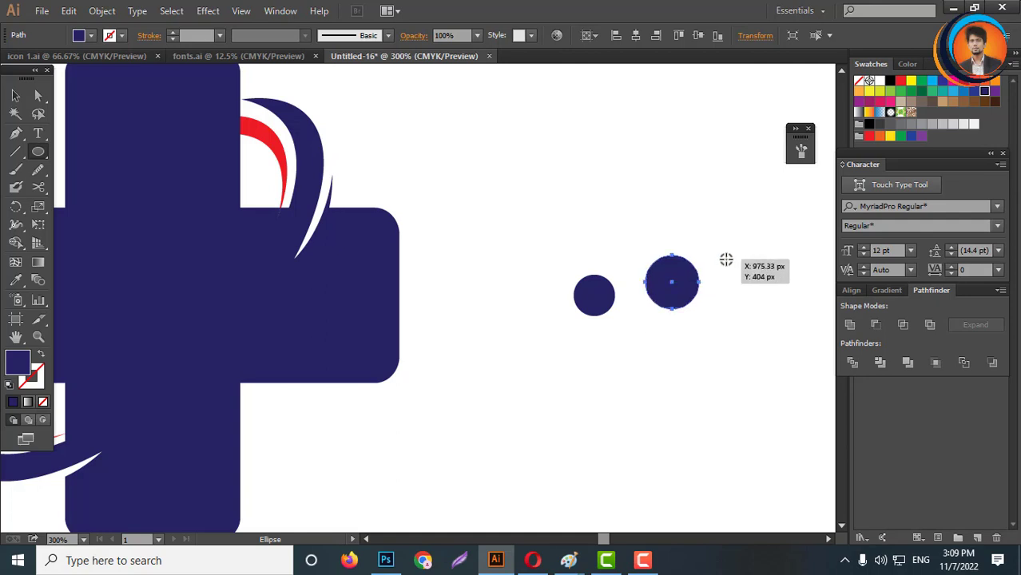
pyautogui.moveTo(724, 259); pyautogui.dragTo(744, 278)
# - Fill the middle circle with medium blue and the left circle with bright blue, shifting both slightly
pyautogui.click(15, 95)
pyautogui.moveTo(671, 284); pyautogui.dragTo(663, 279)
pyautogui.click(743, 264)
pyautogui.click(973, 92)
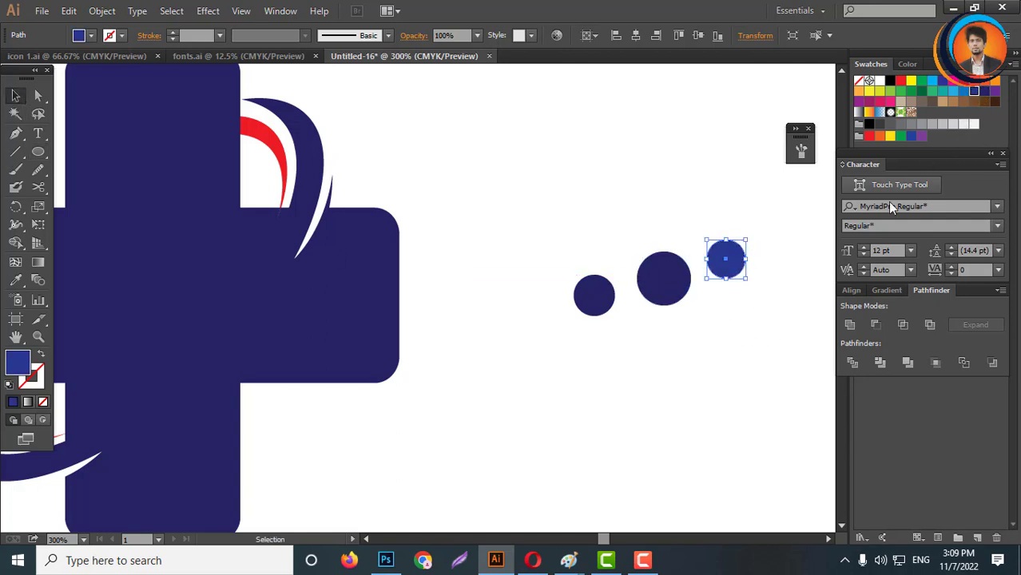
pyautogui.hotkey('ctrl', 'z')
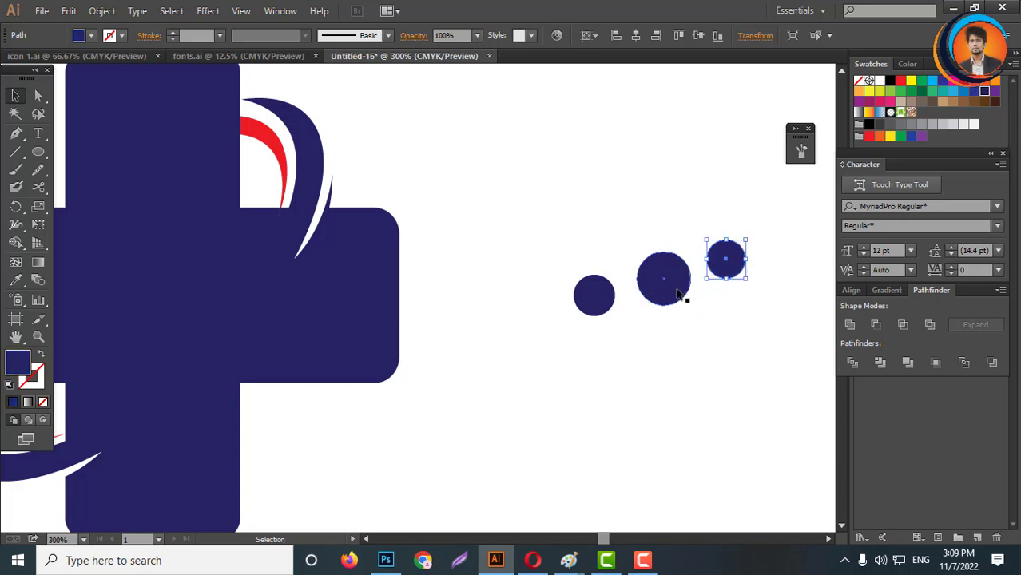
pyautogui.click(683, 292)
pyautogui.click(979, 94)
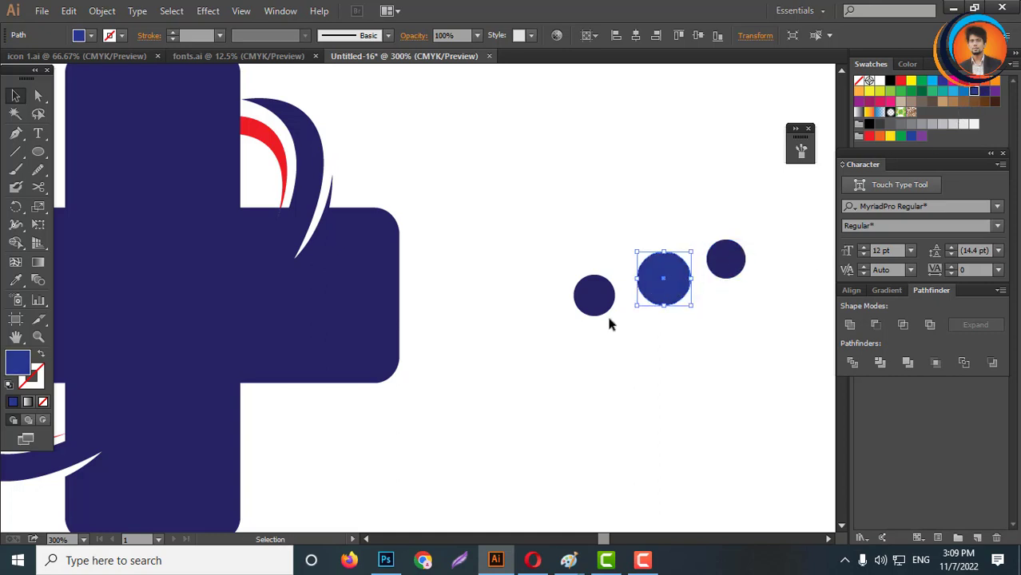
pyautogui.moveTo(593, 294); pyautogui.dragTo(598, 295)
pyautogui.click(965, 93)
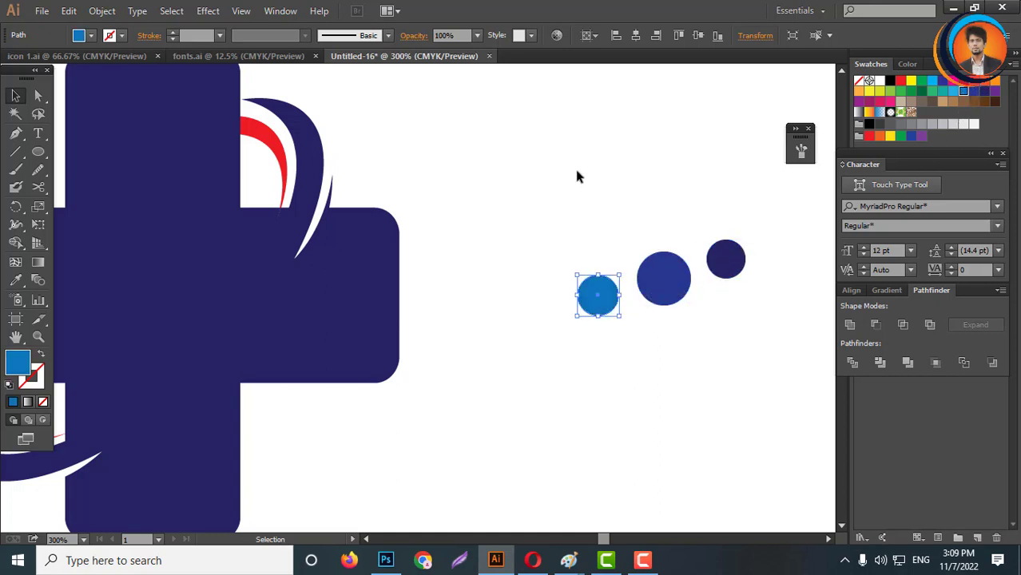
pyautogui.click(571, 304)
# - Build a linear gradient from the circles' colours: bright blue start, medium blue stop at about 47%, and dark blue end
pyautogui.hotkey('ctrl', '1')
pyautogui.scroll(2, 607, 247)
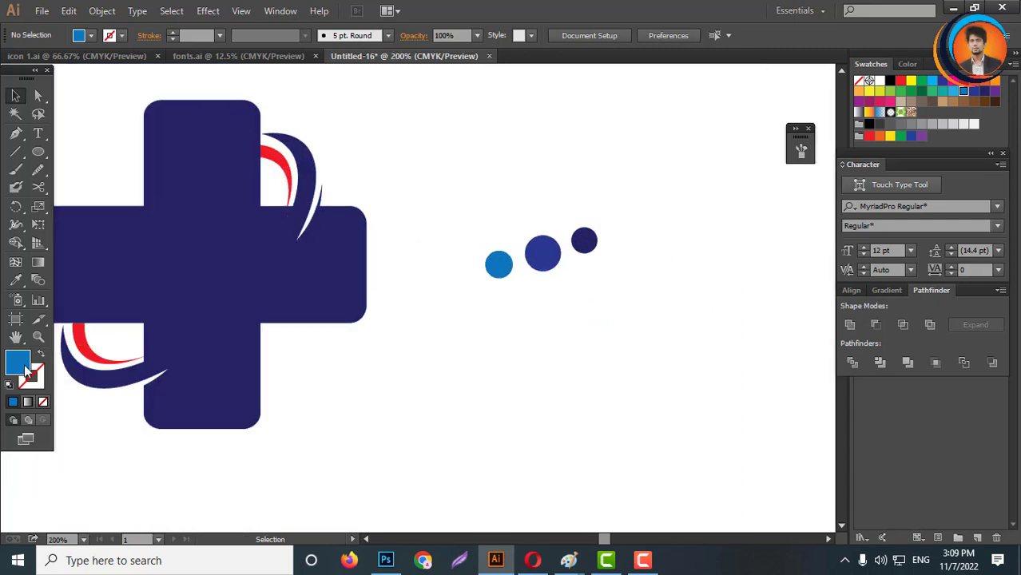
pyautogui.click(38, 262)
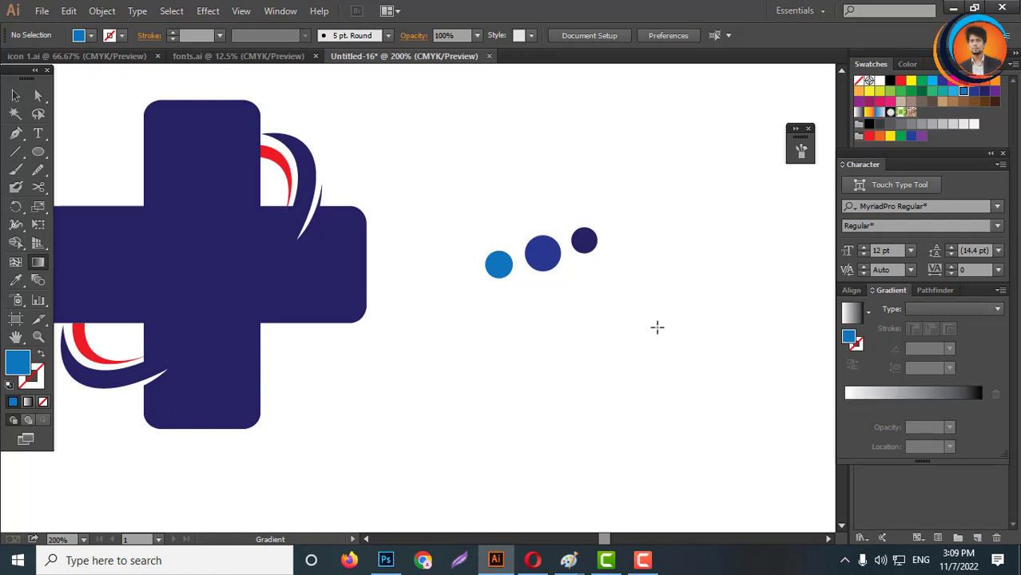
pyautogui.click(851, 316)
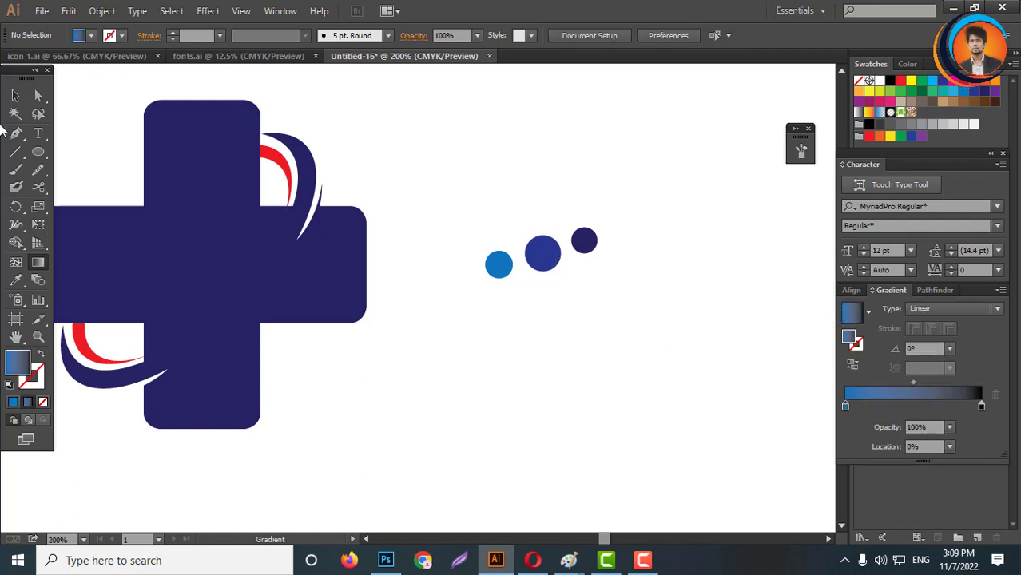
pyautogui.click(37, 95)
pyautogui.click(527, 254)
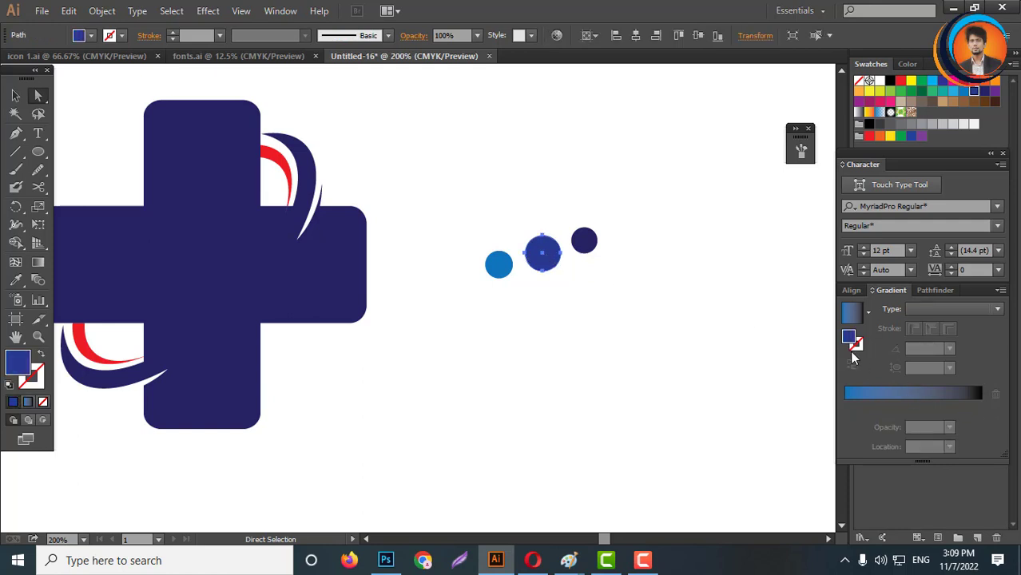
pyautogui.click(903, 392)
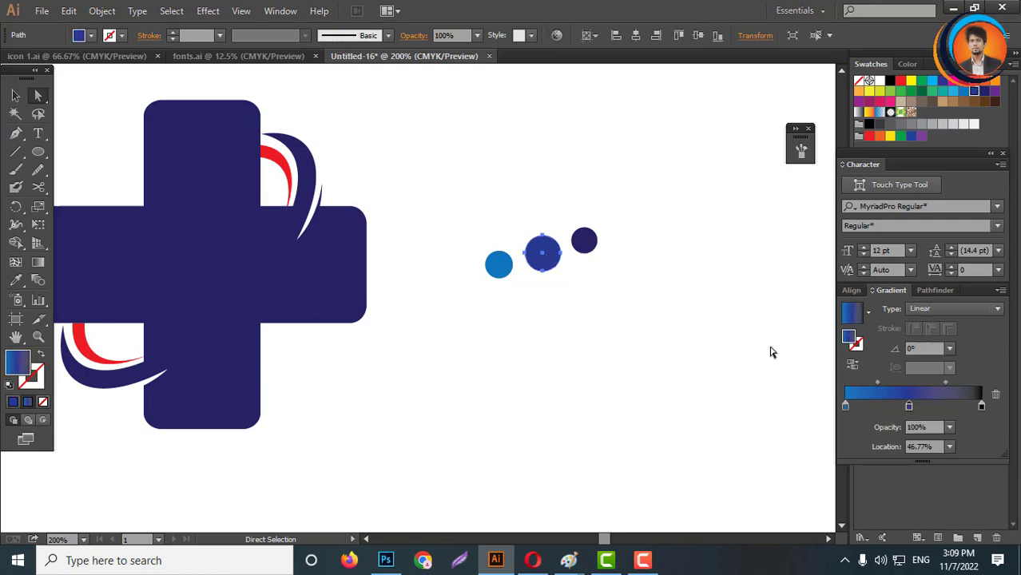
pyautogui.click(584, 239)
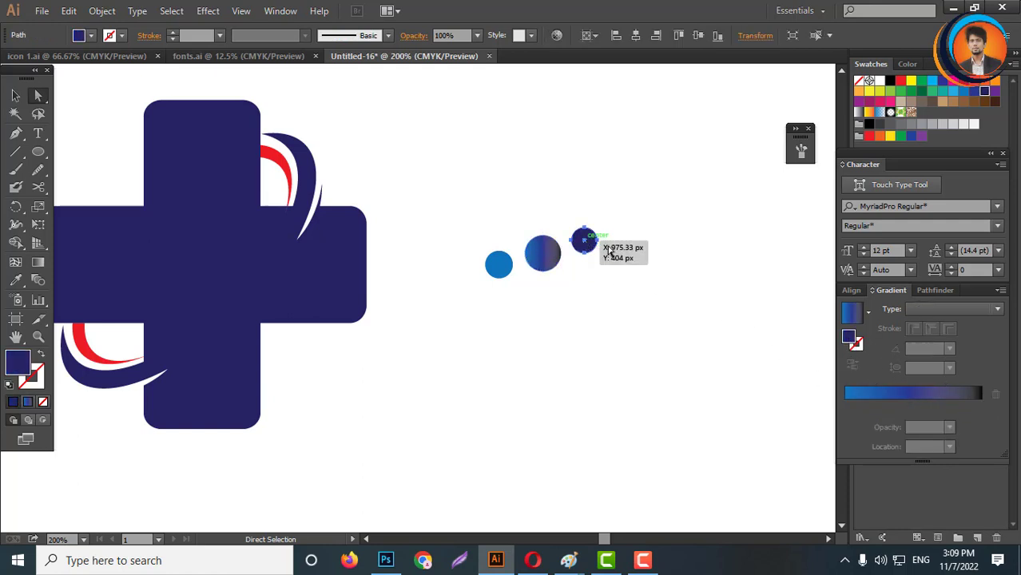
pyautogui.click(983, 393)
pyautogui.click(616, 378)
# - Change the right circle's gradient to Radial and reverse it so dark blue sits at the centre
pyautogui.hotkey('ctrl', '-')
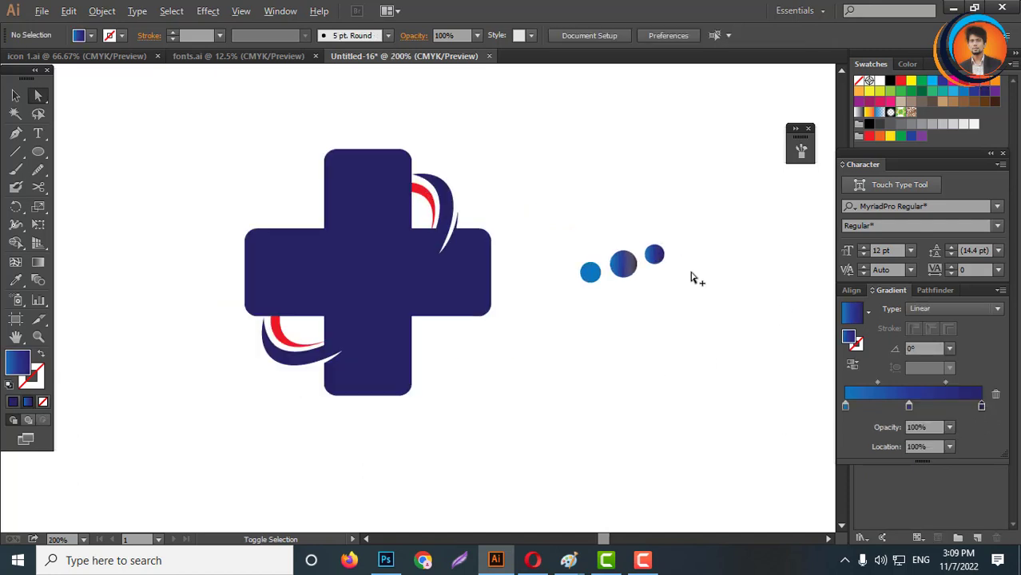
pyautogui.scroll(3, 694, 278)
pyautogui.click(612, 234)
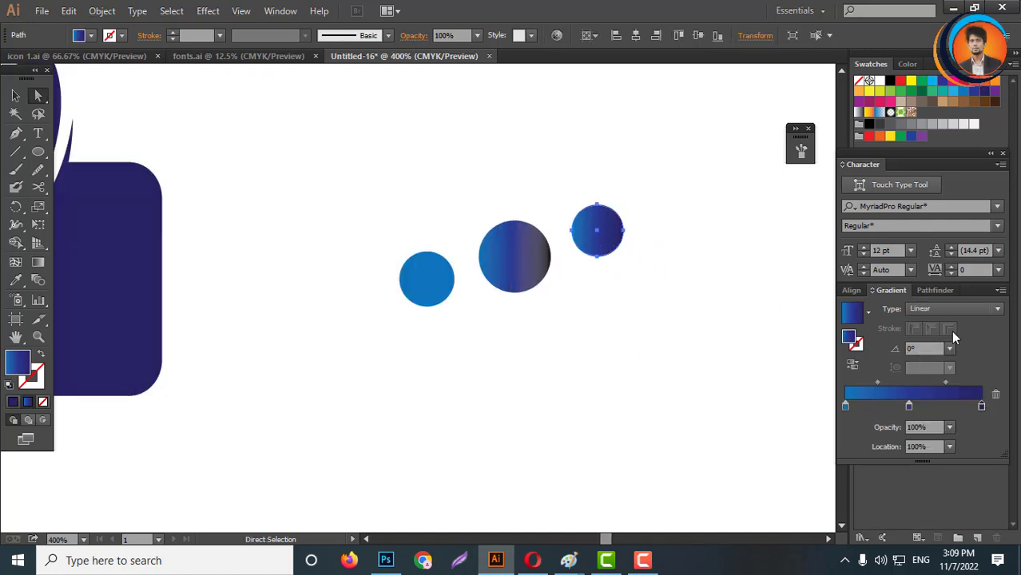
pyautogui.click(950, 309)
pyautogui.click(930, 343)
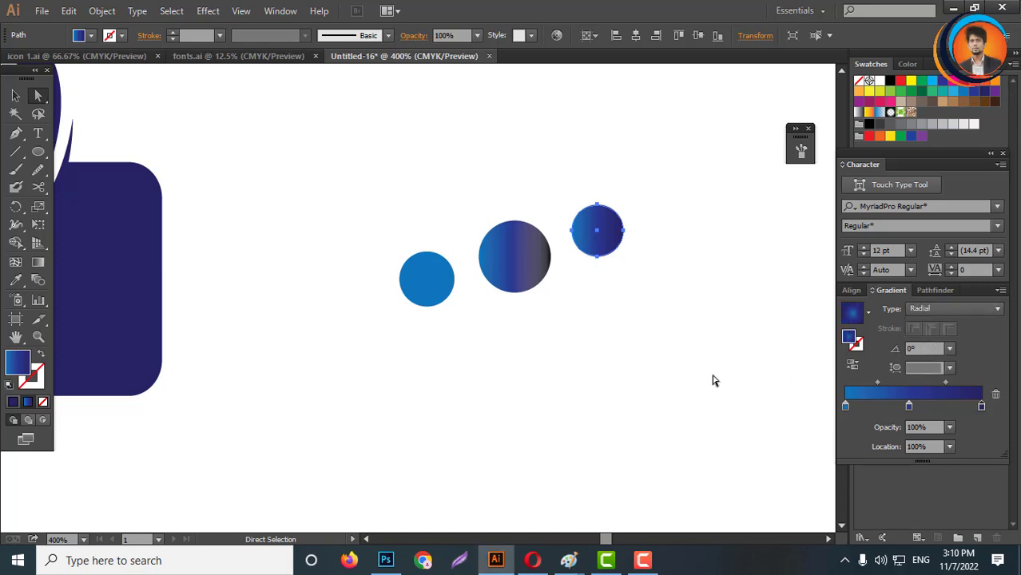
pyautogui.click(852, 366)
pyautogui.click(15, 95)
pyautogui.click(623, 259)
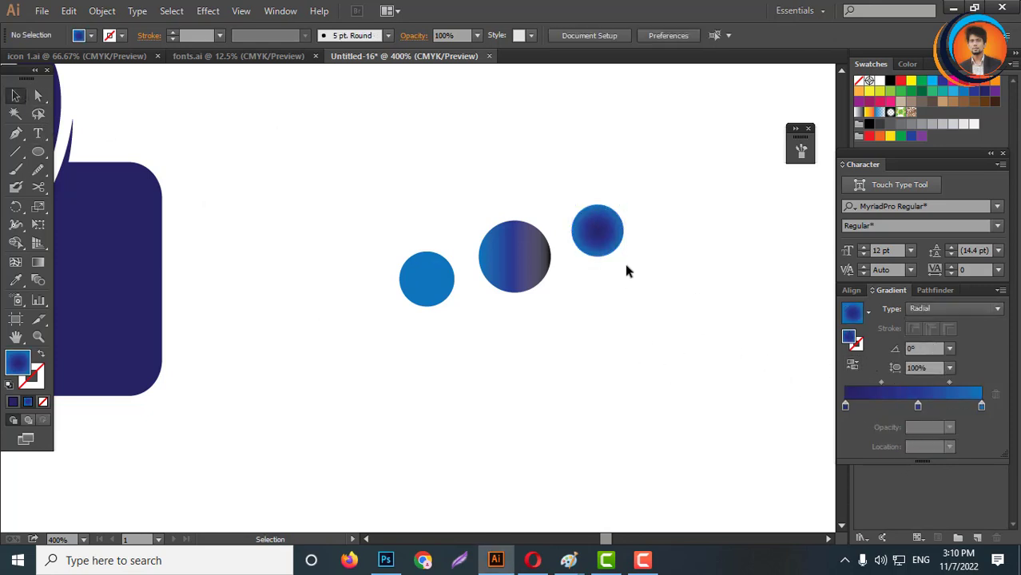
# - Move the radial-gradient circle beside the cross and apply its sampled gradient to the whole blue cross shape with the Eyedropper
pyautogui.scroll(-2, 622, 256)
pyautogui.moveTo(621, 254); pyautogui.dragTo(415, 349)
pyautogui.click(344, 277)
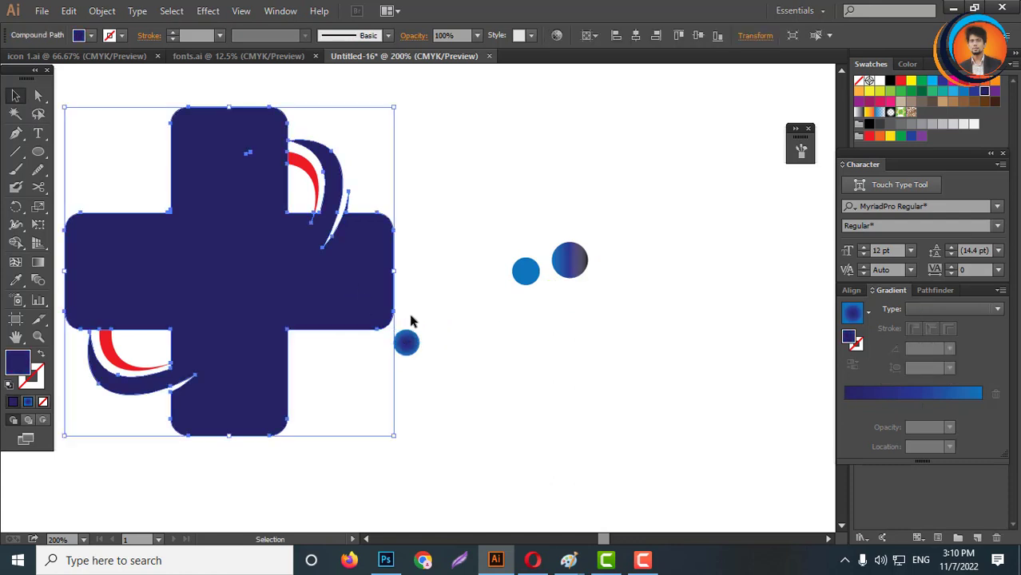
pyautogui.click(16, 280)
pyautogui.click(407, 344)
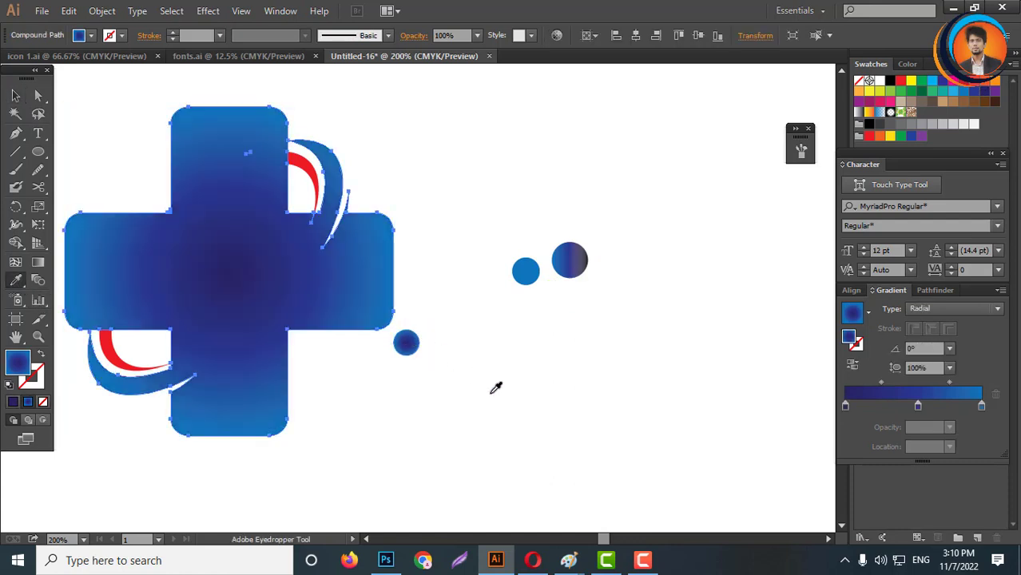
# - Apply the small radial-gradient circle's blue fill to both red crescents with the Eyedropper
pyautogui.click(18, 96)
pyautogui.click(543, 187)
pyautogui.scroll(-2, 547, 189)
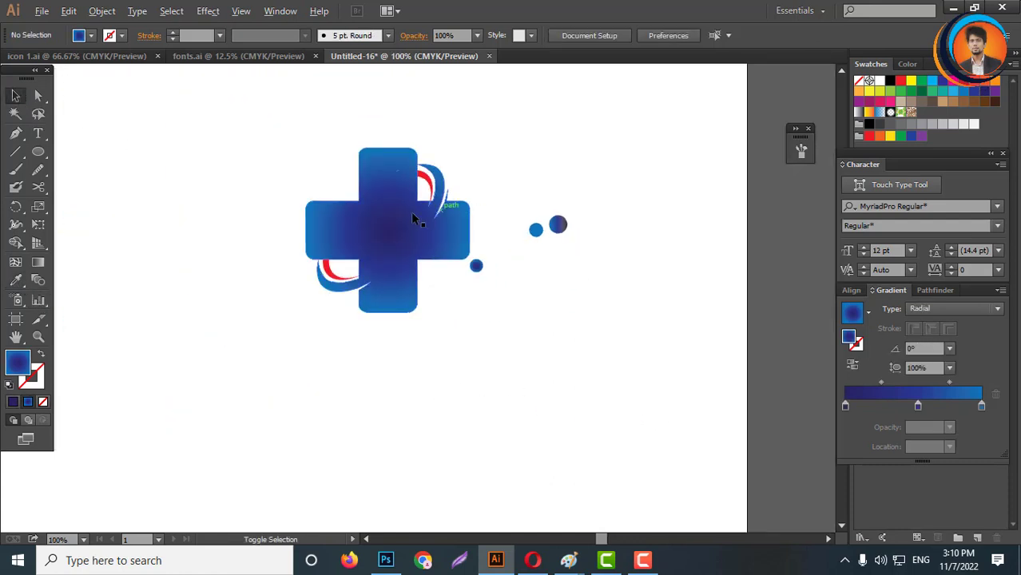
pyautogui.scroll(2, 396, 243)
pyautogui.click(38, 95)
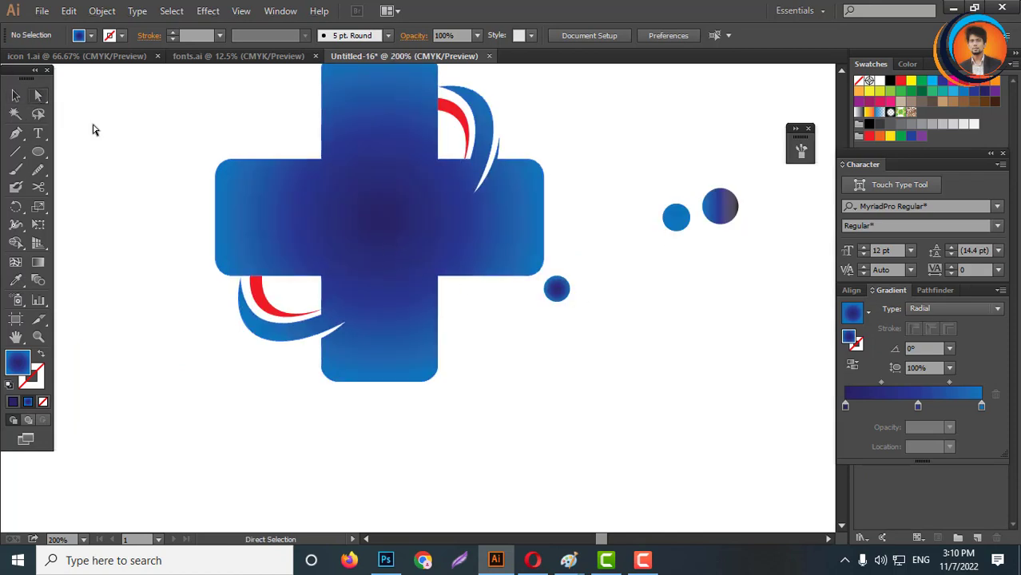
pyautogui.click(268, 304)
pyautogui.keyDown('shift'); pyautogui.click(455, 128); pyautogui.keyUp('shift')
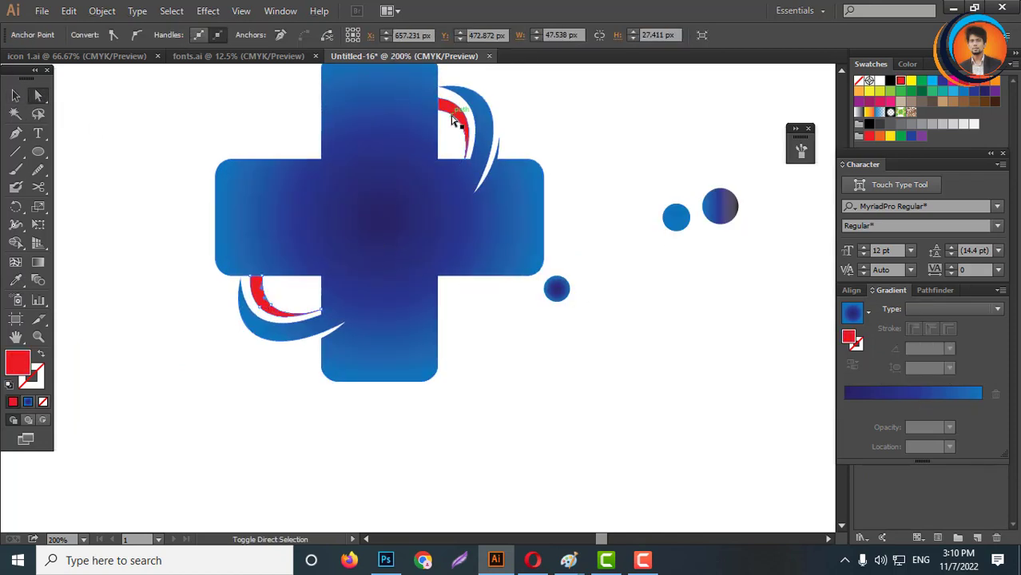
pyautogui.click(15, 280)
pyautogui.click(557, 289)
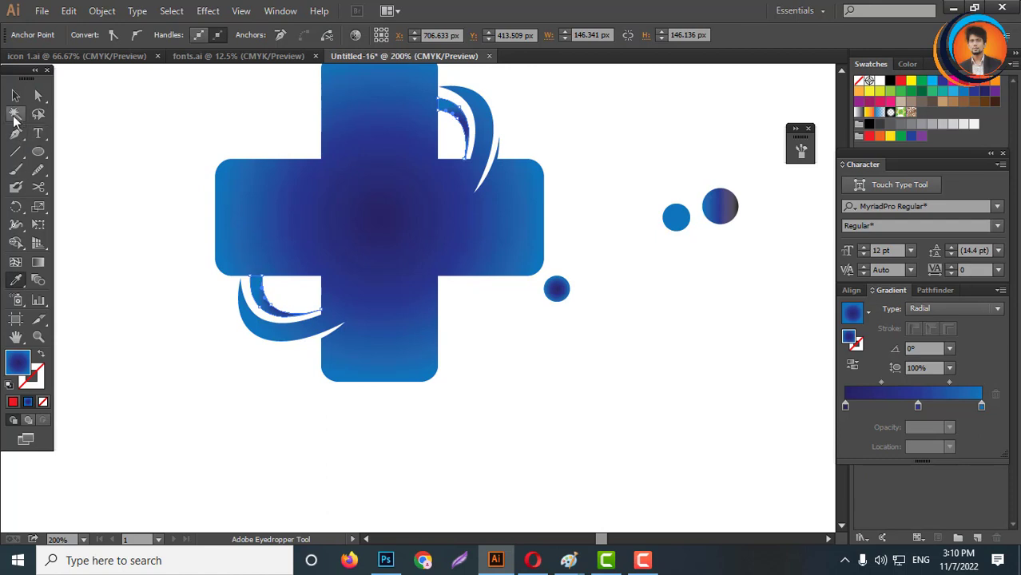
# - Change the gradient type of both inner crescents to Linear
pyautogui.click(15, 95)
pyautogui.click(951, 311)
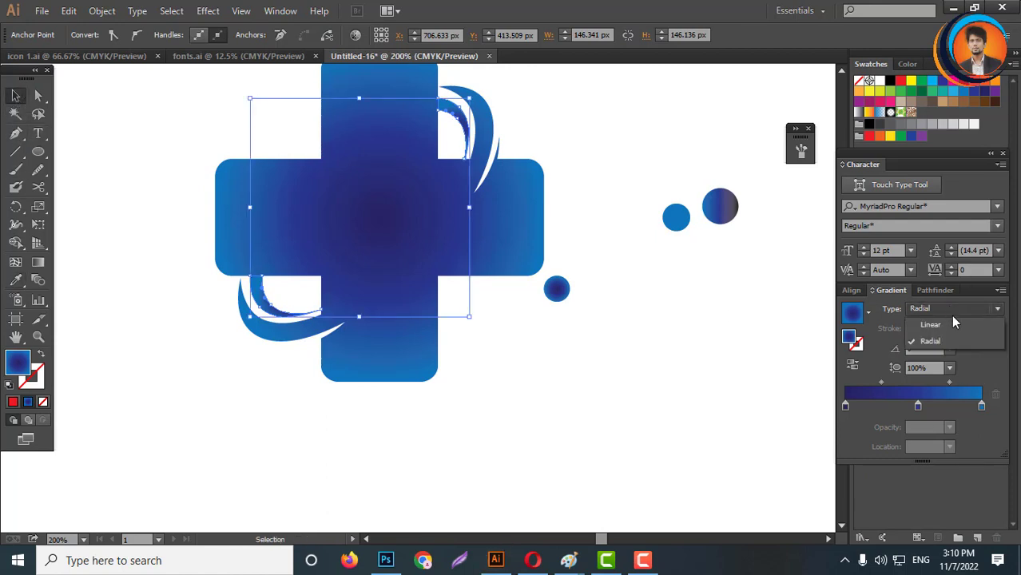
pyautogui.click(931, 322)
pyautogui.click(580, 371)
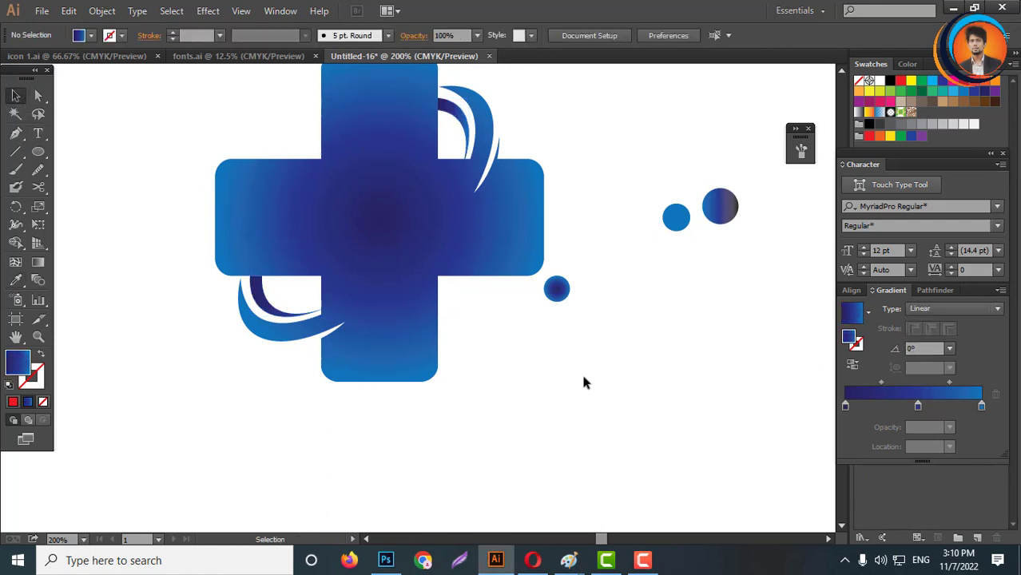
# - Group the three colour-sample circles and move them down and away from the cross
pyautogui.scroll(-3, 584, 349)
pyautogui.scroll(3, 669, 344)
pyautogui.moveTo(699, 384); pyautogui.dragTo(470, 233)
pyautogui.rightClick(551, 221)
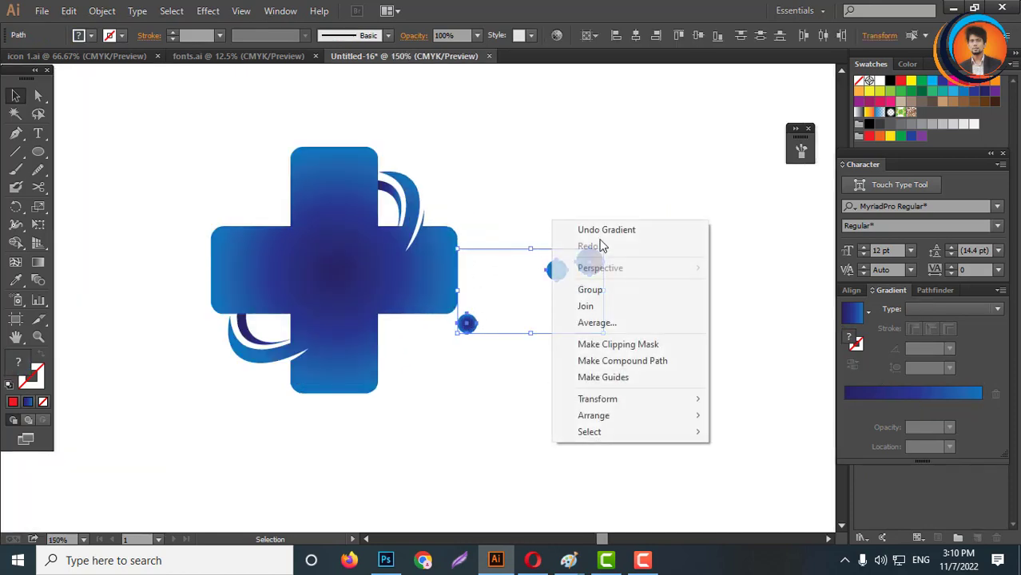
pyautogui.click(590, 290)
pyautogui.moveTo(591, 261); pyautogui.dragTo(710, 391)
pyautogui.scroll(-2, 441, 289)
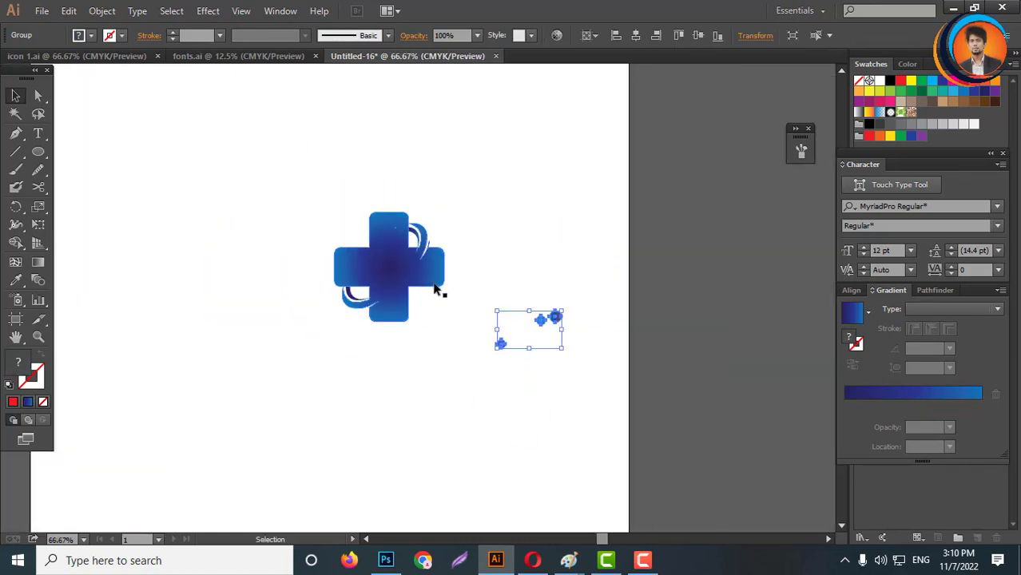
# - Change the gradient type of the whole cross shape to Linear
pyautogui.click(427, 280)
pyautogui.click(956, 309)
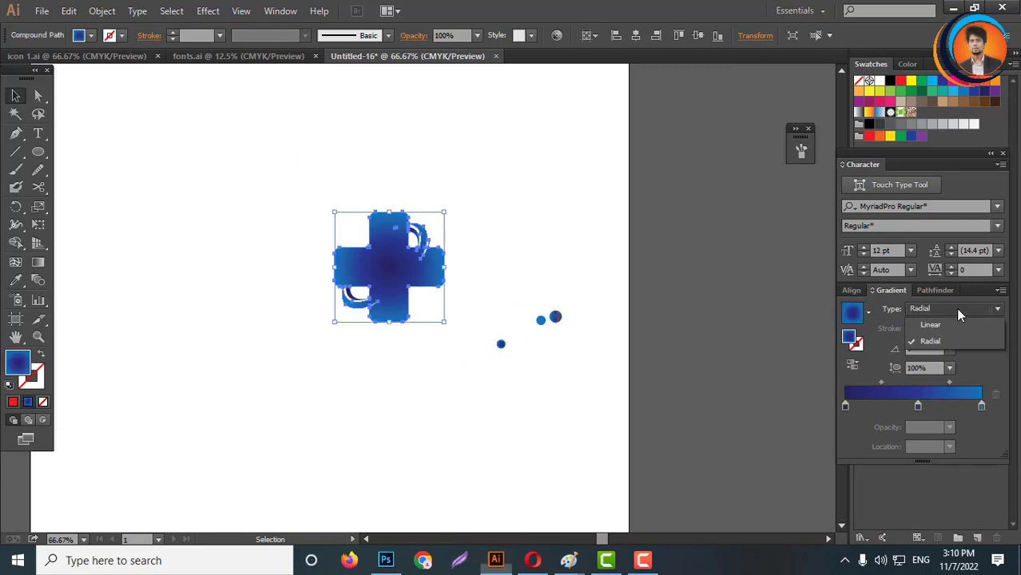
pyautogui.click(940, 324)
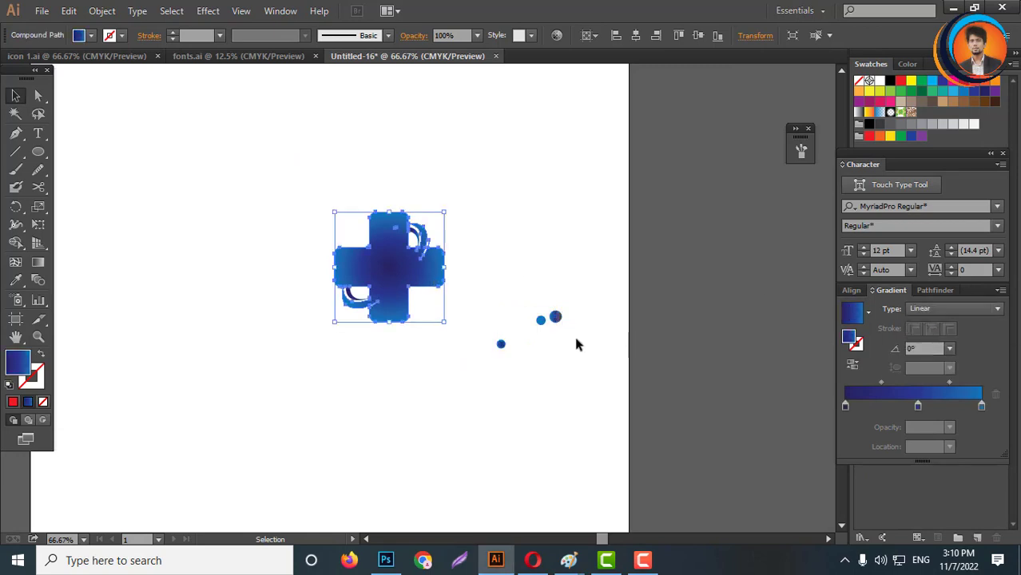
pyautogui.click(485, 382)
pyautogui.scroll(3, 351, 272)
pyautogui.scroll(-2, 661, 337)
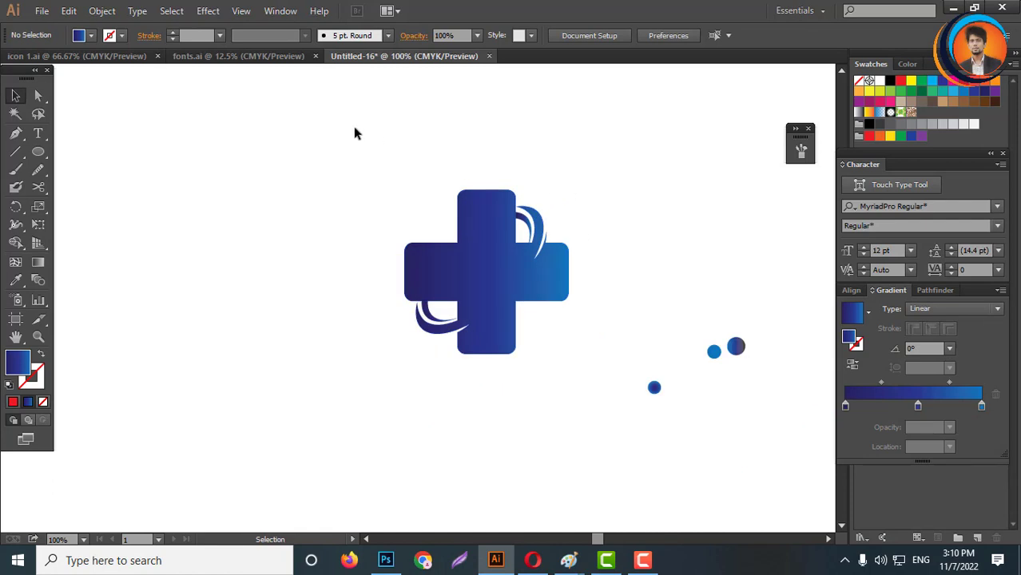
# - Group the cross together with its ring parts and inner crescents
pyautogui.moveTo(334, 131); pyautogui.dragTo(605, 373)
pyautogui.rightClick(569, 269)
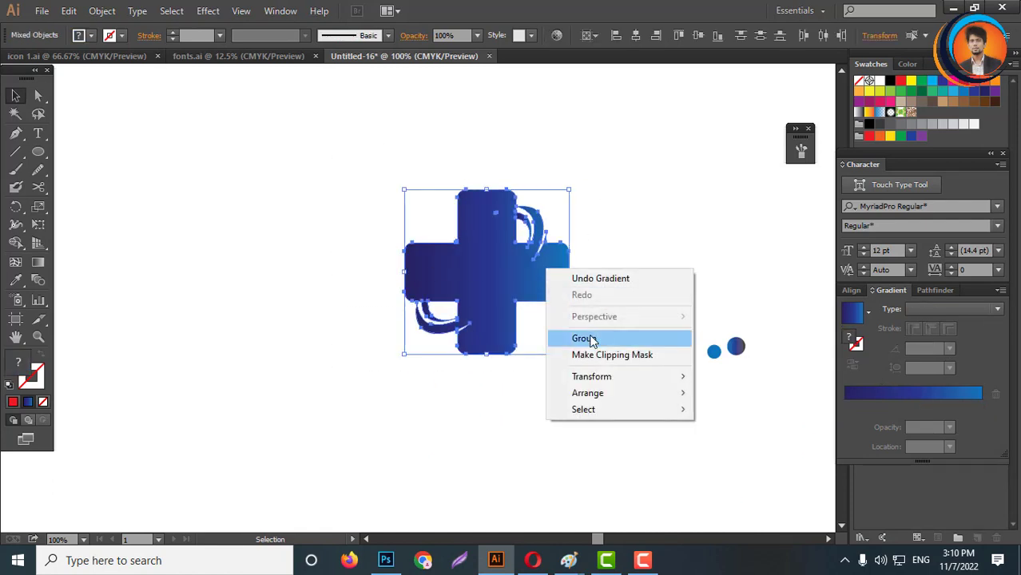
pyautogui.click(588, 338)
# - Delete the group of colour-sample circles beside the logo
pyautogui.scroll(-2, 591, 368)
pyautogui.moveTo(679, 405); pyautogui.dragTo(694, 400)
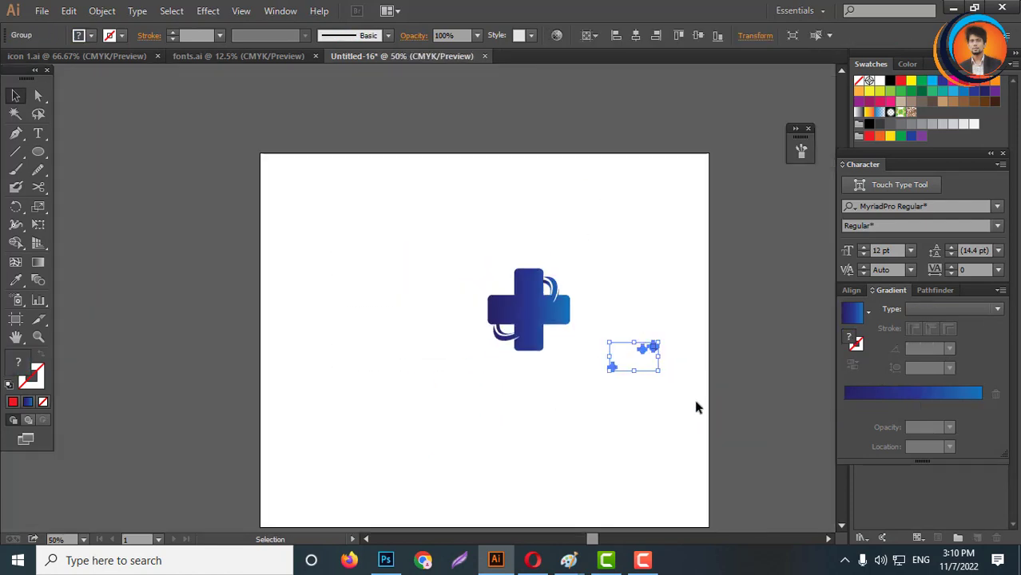
pyautogui.press('Delete')
# - Enlarge the grouped cross logo proportionally to nearly three times its size and centre it on the artboard
pyautogui.click(537, 339)
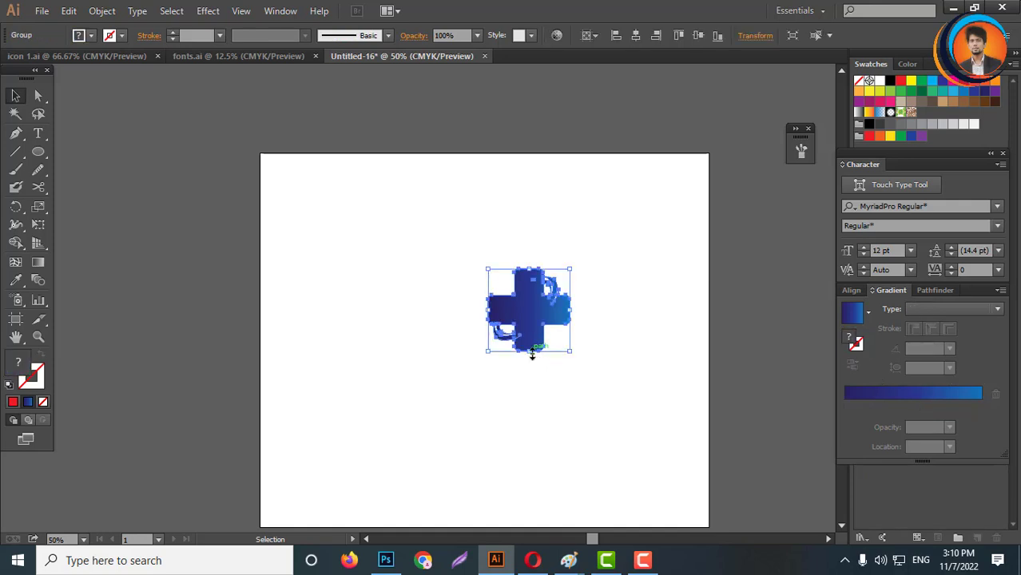
pyautogui.moveTo(532, 352); pyautogui.dragTo(526, 393)
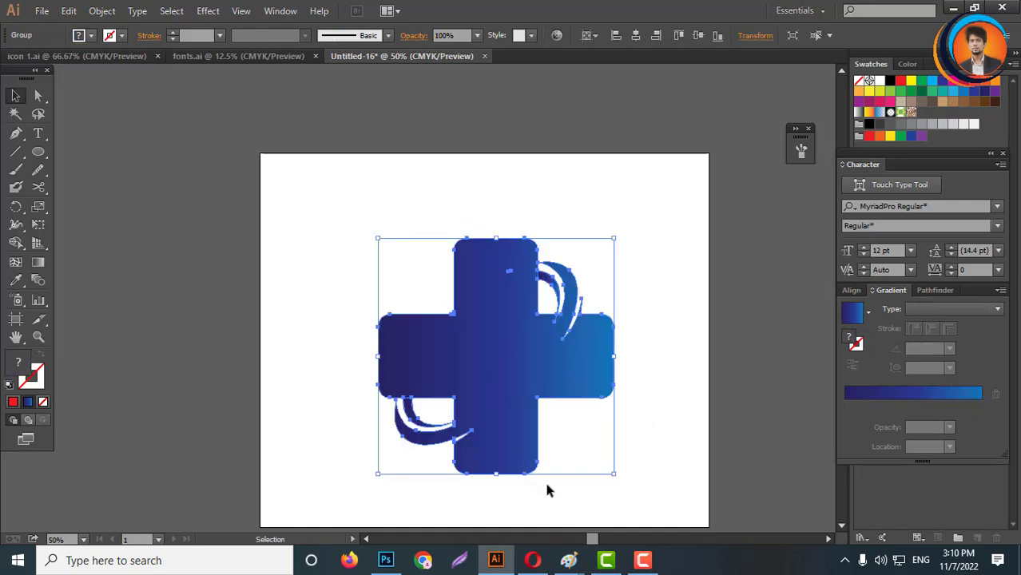
pyautogui.click(547, 490)
pyautogui.scroll(-3, 614, 305)
pyautogui.scroll(2, 607, 358)
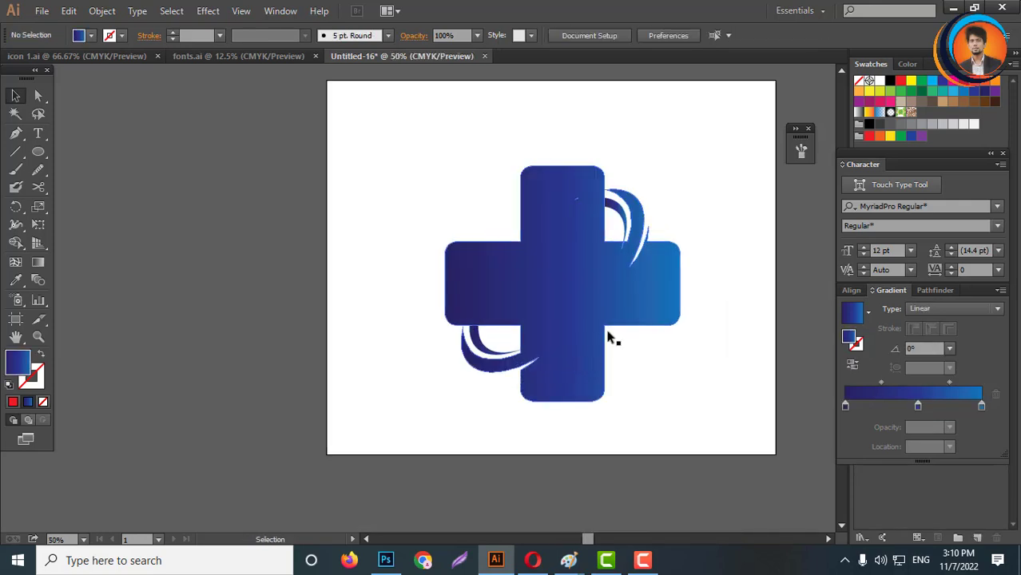
# - Examine the upper-right crescents and their tapered tips where they overlap the cross
pyautogui.scroll(3, 582, 244)
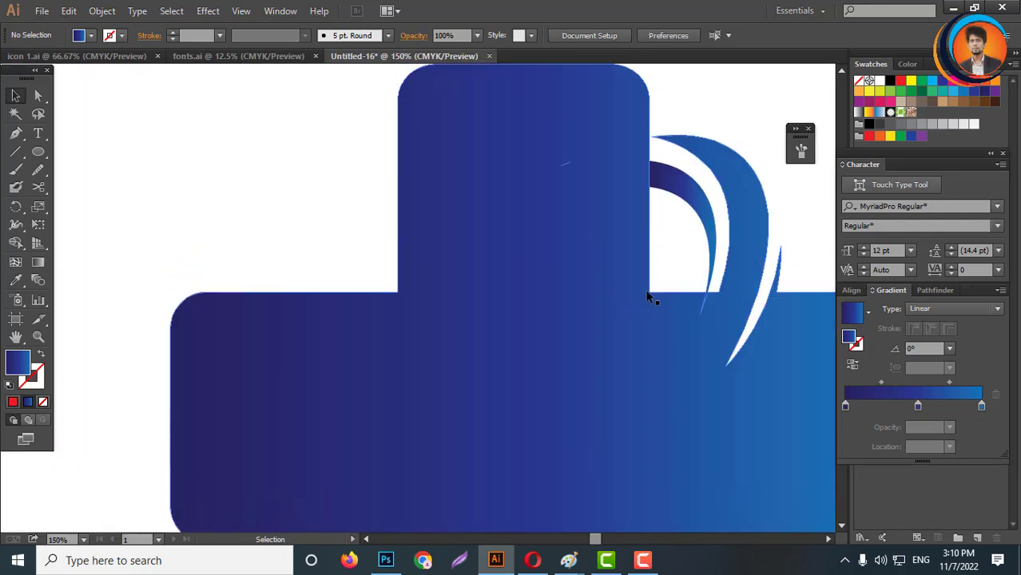
pyautogui.scroll(-2, 658, 296)
pyautogui.scroll(5, 659, 283)
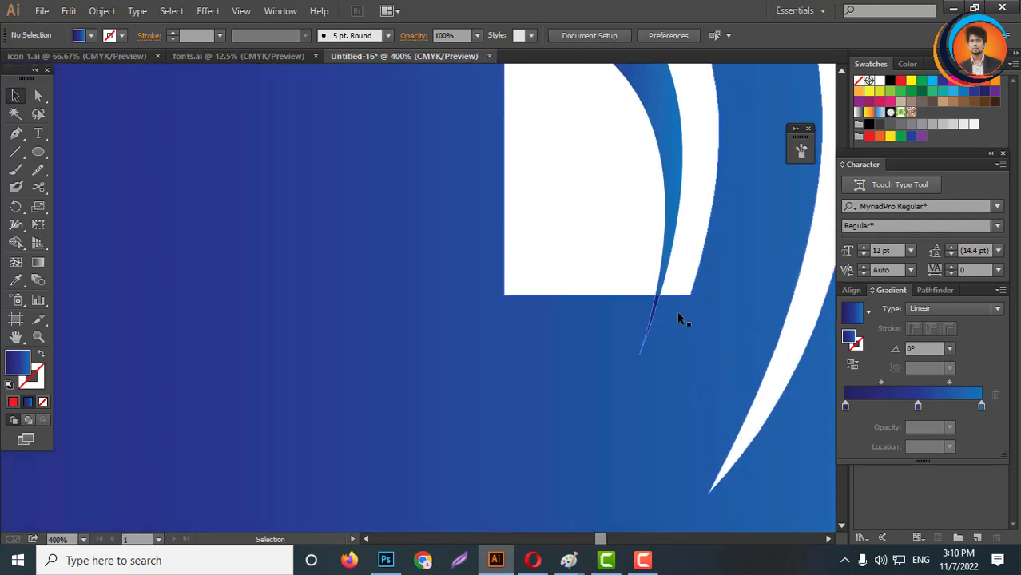
pyautogui.scroll(-3, 677, 325)
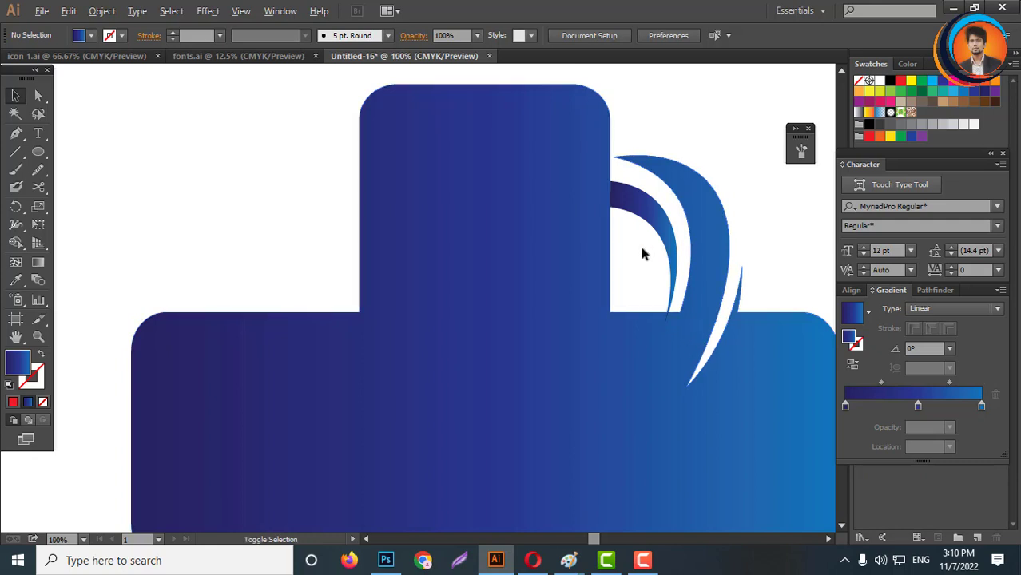
pyautogui.scroll(-2, 663, 264)
pyautogui.click(606, 317)
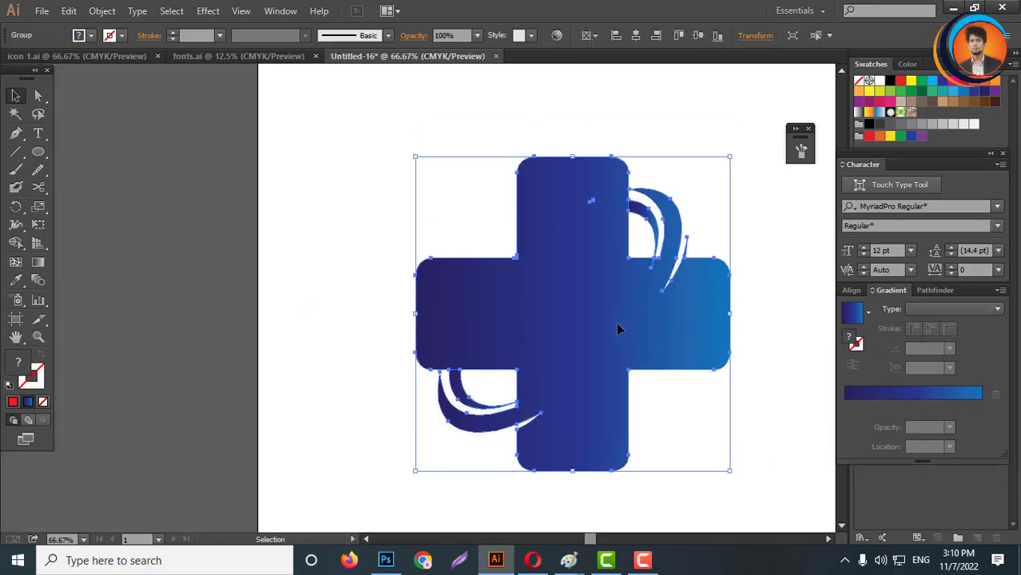
pyautogui.scroll(1, 601, 322)
pyautogui.scroll(-1, 587, 321)
pyautogui.scroll(1, 434, 194)
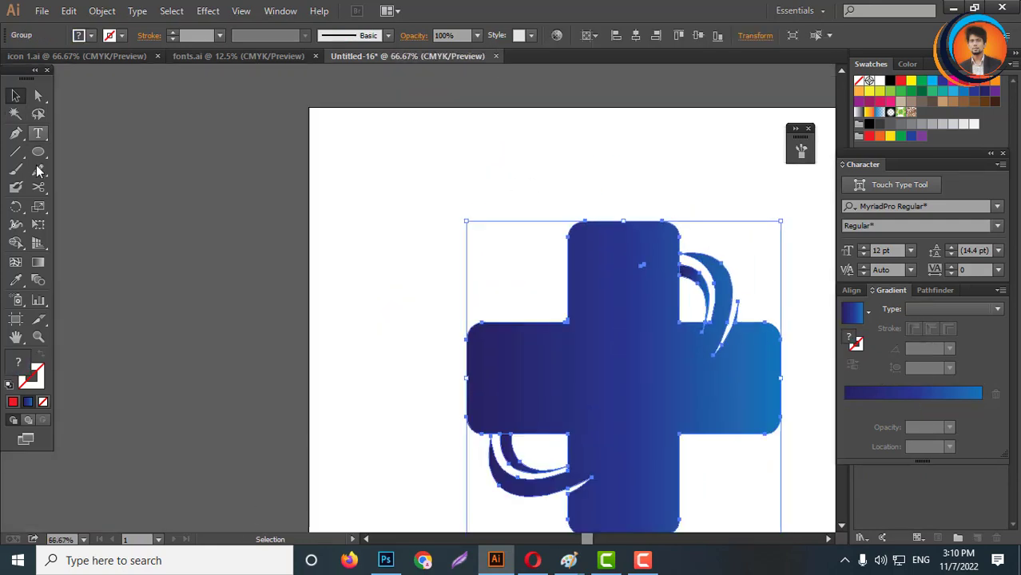
# - Draw a straight horizontal line with the Line Segment tool on the empty area above the cross's left arm
pyautogui.click(37, 152)
pyautogui.moveTo(38, 152); pyautogui.dragTo(92, 152)
pyautogui.scroll(1, 403, 202)
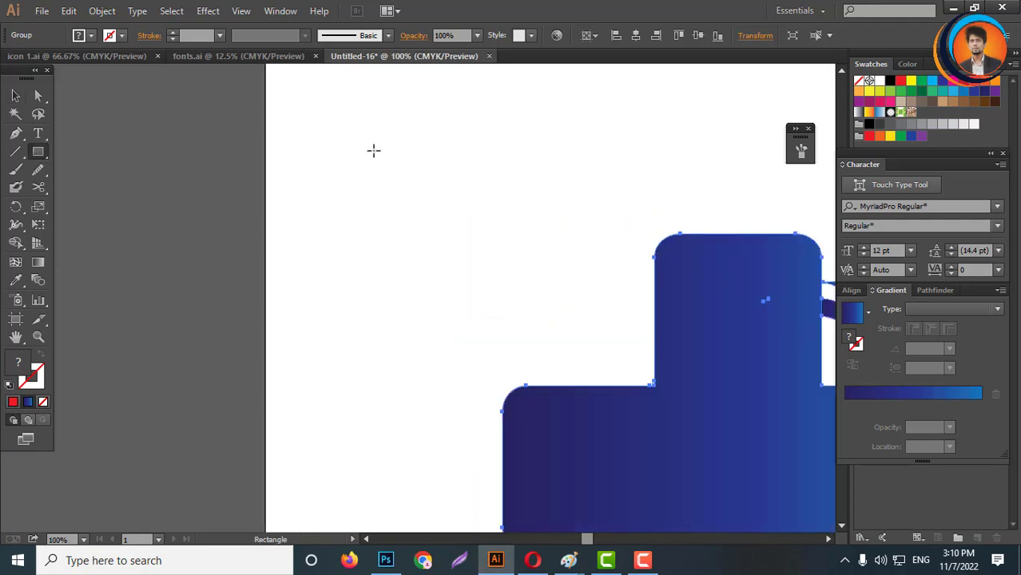
pyautogui.click(17, 152)
pyautogui.moveTo(495, 185)
pyautogui.mouseDown()
pyautogui.moveTo(618, 190)
pyautogui.moveTo(588, 187)
pyautogui.mouseUp()
pyautogui.hotkey('shift', 'x')
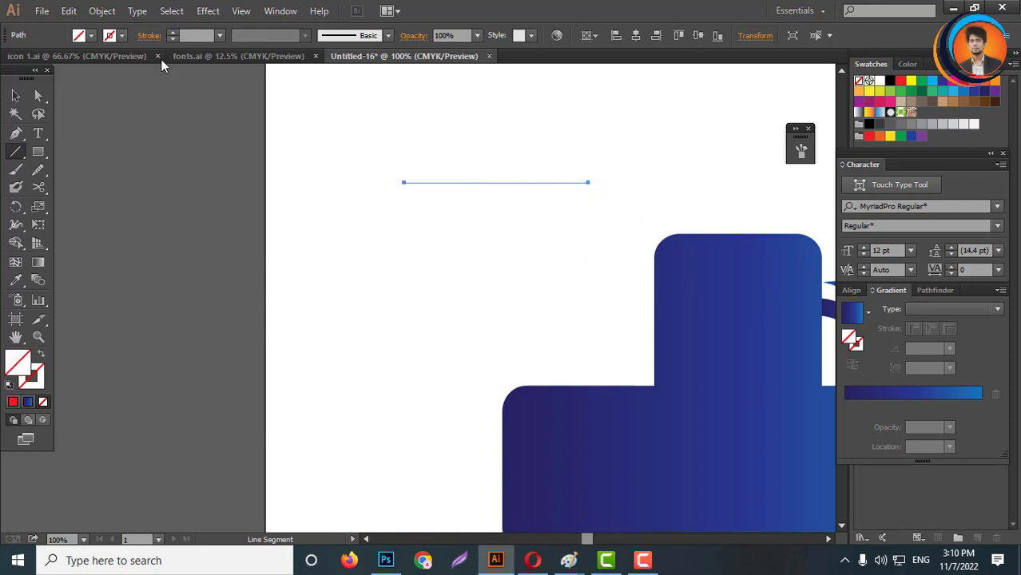
# - Set the horizontal line's stroke weight to 16 pt
pyautogui.click(203, 35)
pyautogui.write('6')
pyautogui.press('Return')
pyautogui.press('Up')
pyautogui.press('Up')
pyautogui.press('Up')
pyautogui.press('Up')
pyautogui.press('Up')
pyautogui.press('Up')
pyautogui.press('Up')
pyautogui.press('Up')
pyautogui.press('Up')
pyautogui.press('Up')
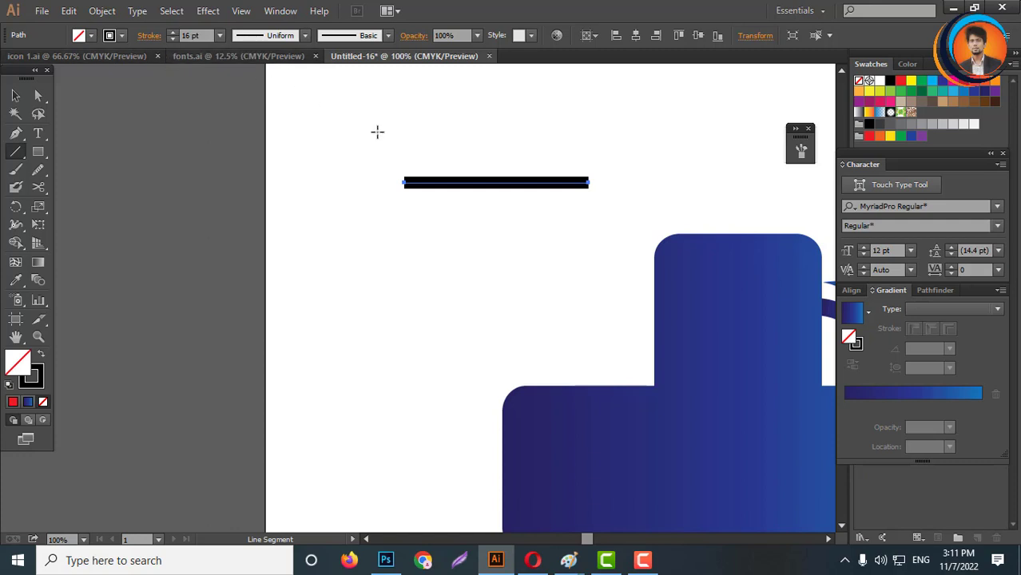
# - Draw a thick-stroked circle centred on the line's right end and shrink it slightly
pyautogui.moveTo(37, 151); pyautogui.dragTo(89, 184)
pyautogui.scroll(2, 620, 210)
pyautogui.moveTo(557, 154); pyautogui.dragTo(591, 176)
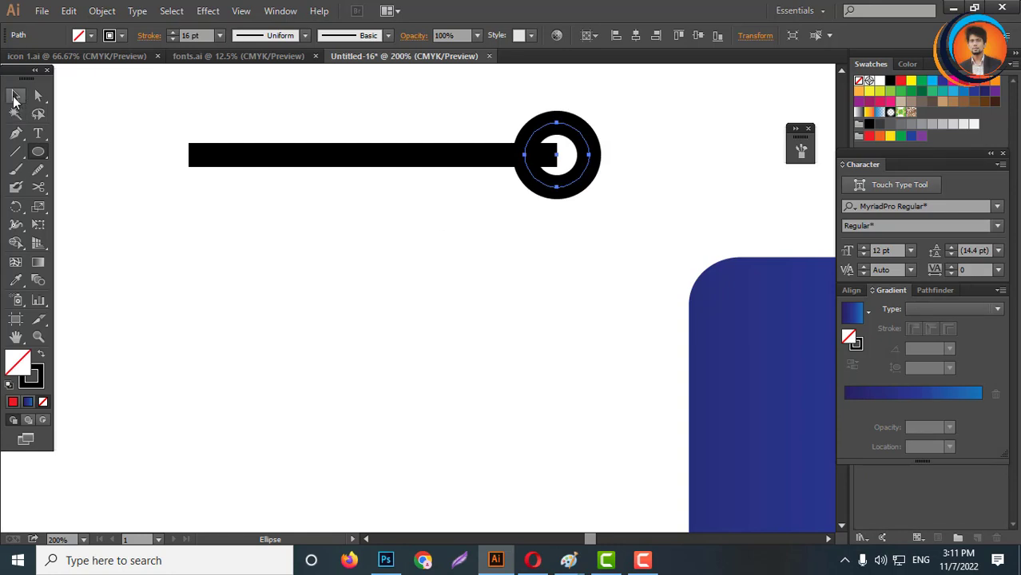
pyautogui.click(15, 96)
pyautogui.scroll(1, 644, 150)
pyautogui.moveTo(541, 162); pyautogui.dragTo(533, 160)
pyautogui.click(615, 212)
pyautogui.scroll(-3, 615, 212)
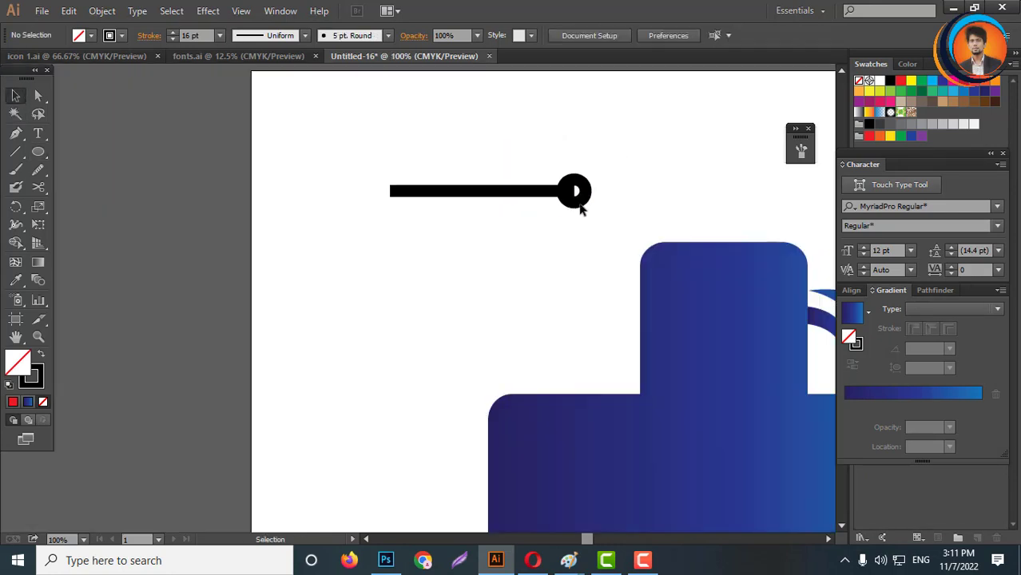
# - Copy the ring to the line's left end and duplicate the line with that left ring just below
pyautogui.moveTo(591, 205); pyautogui.dragTo(392, 200)
pyautogui.click(480, 262)
pyautogui.click(446, 193)
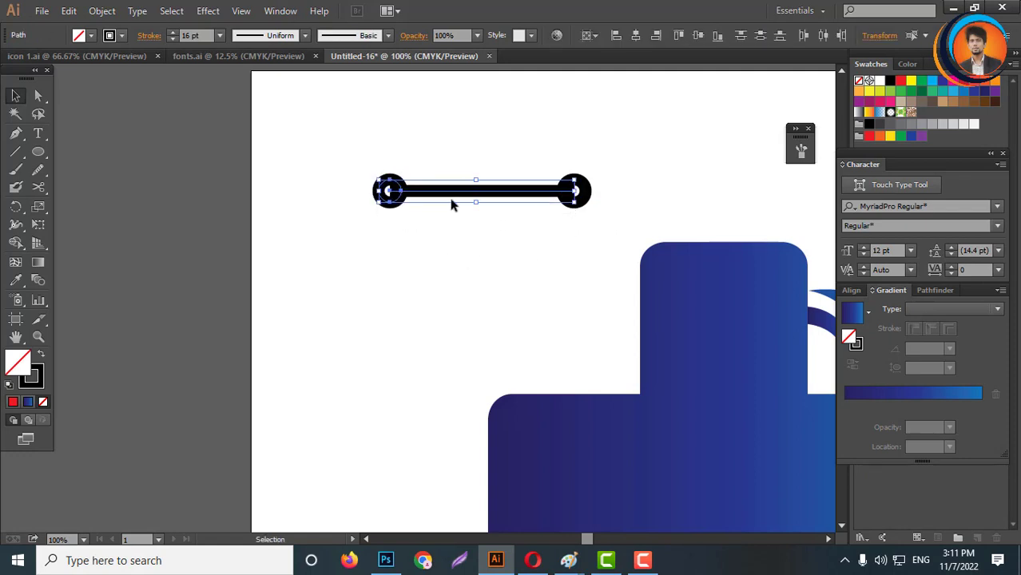
pyautogui.moveTo(460, 194); pyautogui.dragTo(454, 254)
pyautogui.click(430, 306)
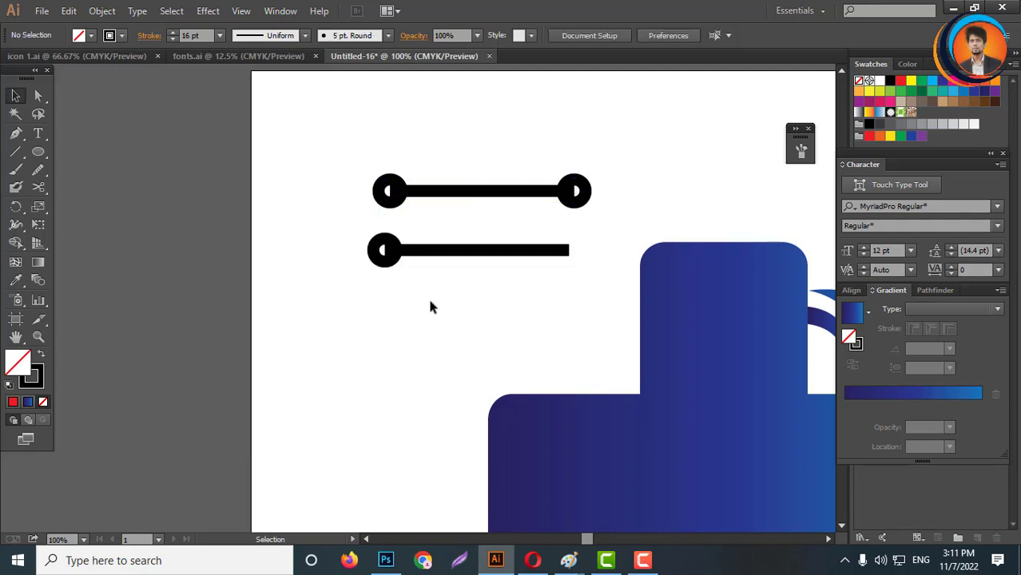
# - Lengthen the lower line to the right and copy its ring onto the extended right end
pyautogui.click(569, 251)
pyautogui.moveTo(576, 254); pyautogui.dragTo(704, 252)
pyautogui.click(391, 275)
pyautogui.moveTo(392, 264); pyautogui.dragTo(711, 268)
# - Move both ring-ended lines up and left clear of the cross, and expand their strokes into filled shapes
pyautogui.moveTo(371, 160); pyautogui.dragTo(733, 315)
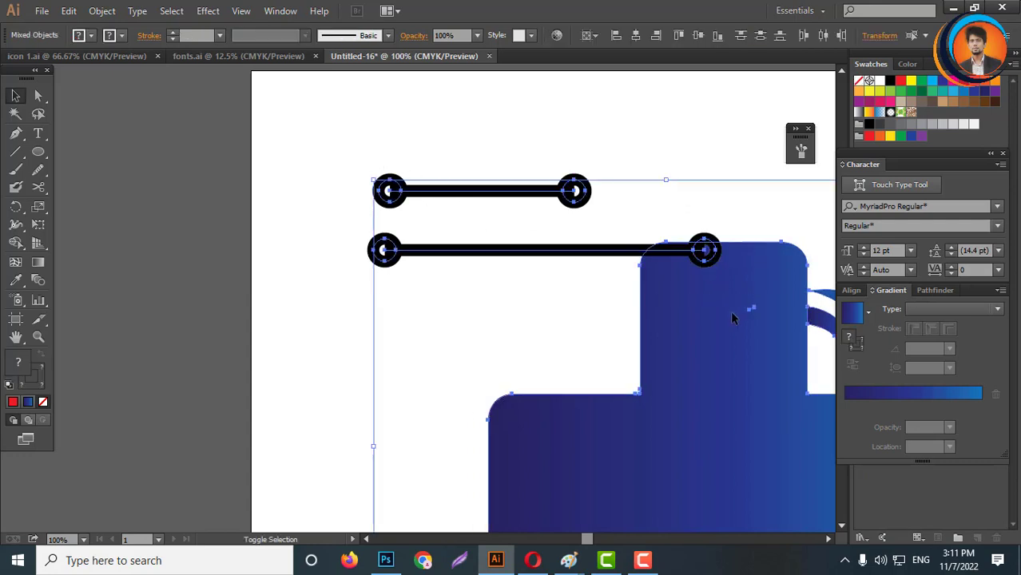
pyautogui.moveTo(611, 253); pyautogui.dragTo(583, 193)
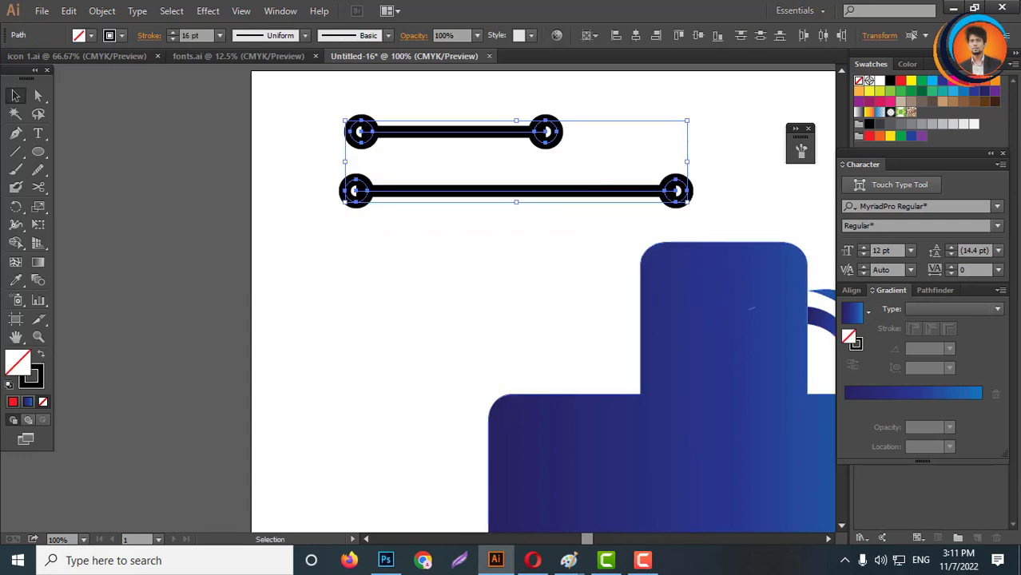
pyautogui.click(102, 11)
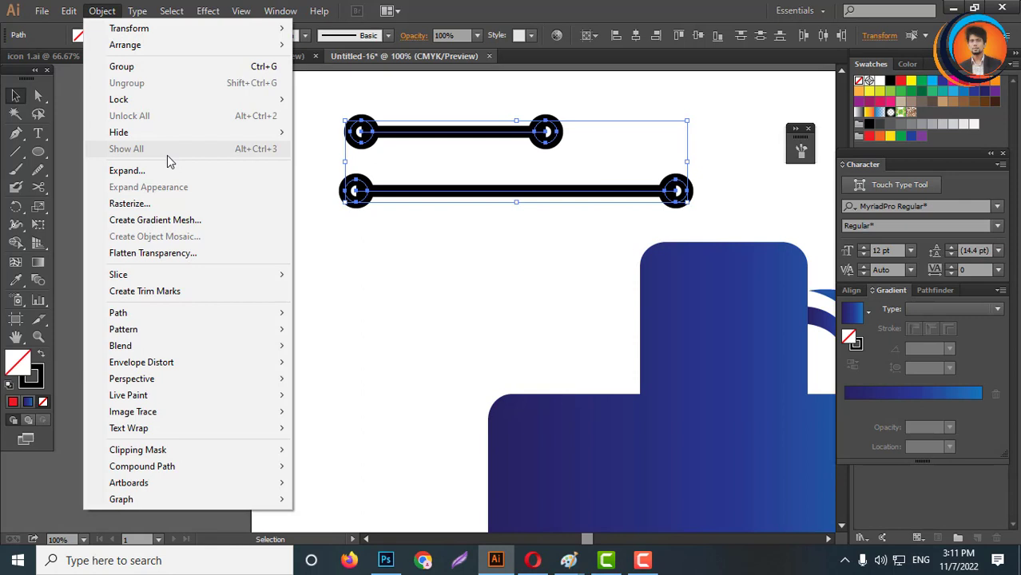
pyautogui.click(126, 171)
pyautogui.click(477, 365)
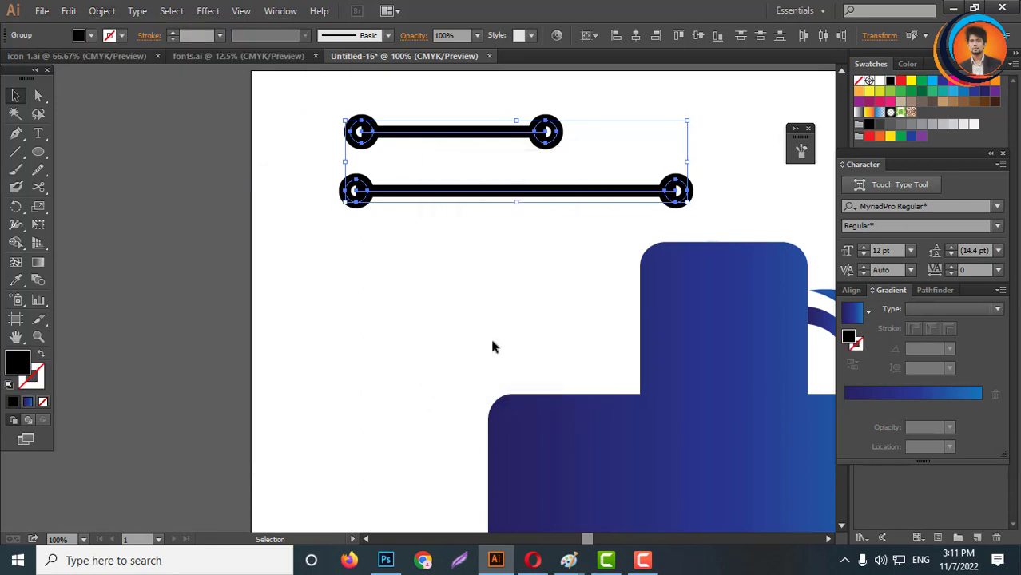
# - Use the Shape Builder to clear the line ends out of both ring holes on the lower line
pyautogui.scroll(1, 466, 253)
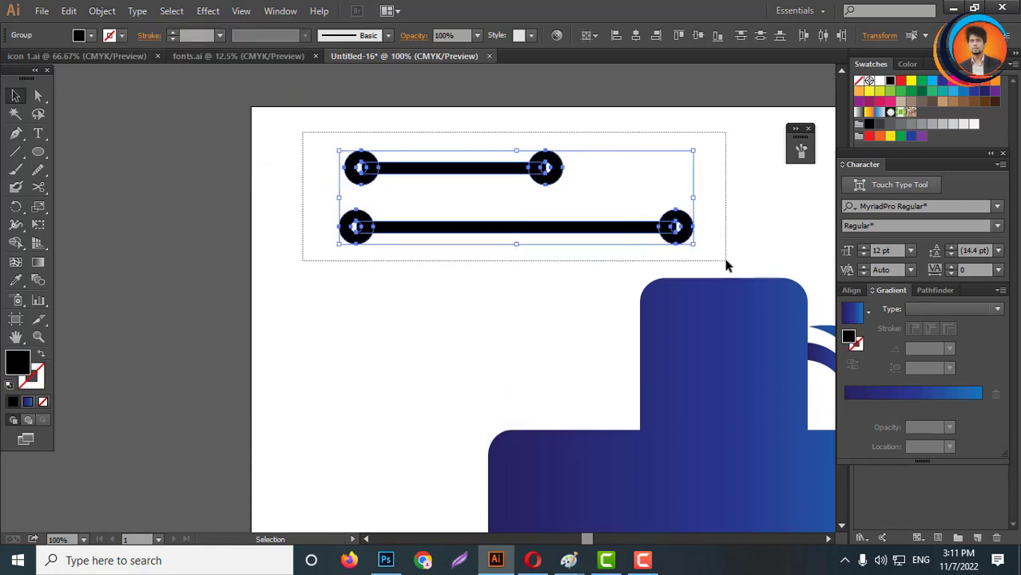
pyautogui.scroll(3, 674, 231)
pyautogui.scroll(3, 673, 232)
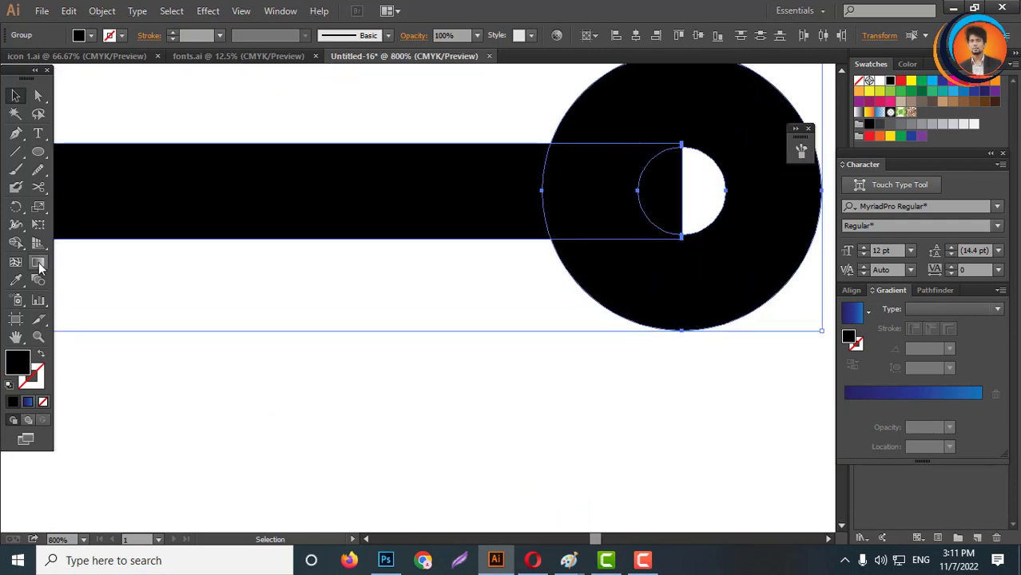
pyautogui.click(15, 243)
pyautogui.moveTo(671, 205); pyautogui.dragTo(706, 209)
pyautogui.scroll(-5, 708, 264)
pyautogui.scroll(4, 222, 258)
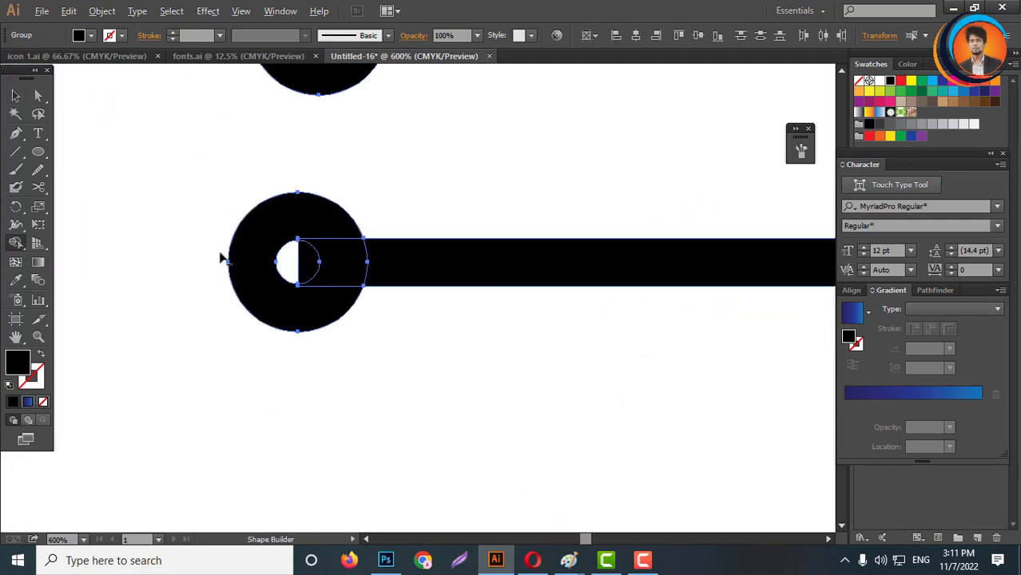
pyautogui.scroll(2, 222, 258)
pyautogui.moveTo(364, 271); pyautogui.dragTo(389, 286)
pyautogui.scroll(-6, 389, 376)
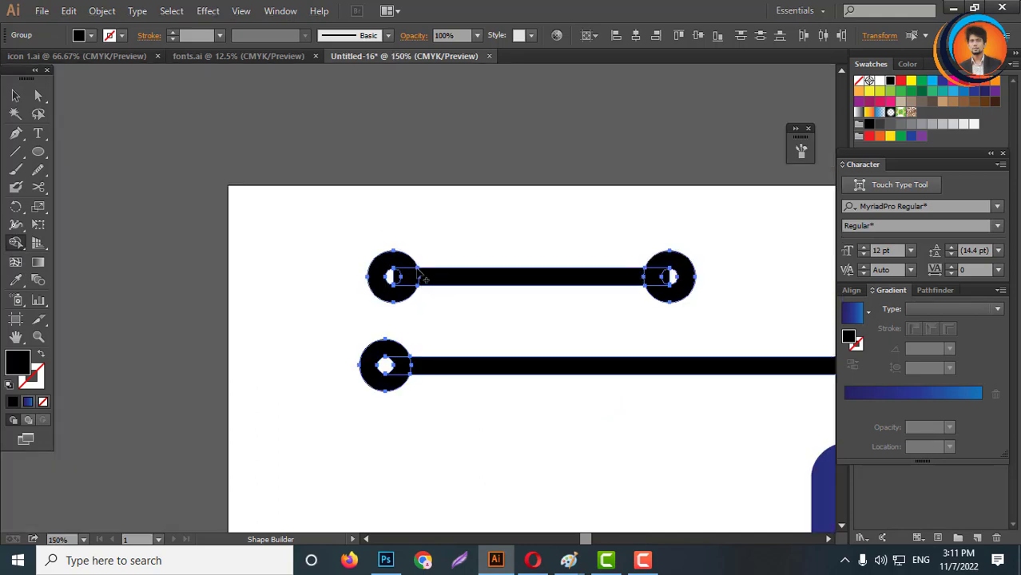
# - Clear the line ends out of both ring holes on the upper line with the Shape Builder
pyautogui.scroll(4, 412, 276)
pyautogui.keyDown('alt'); pyautogui.click(359, 283); pyautogui.keyUp('alt')
pyautogui.scroll(-3, 321, 292)
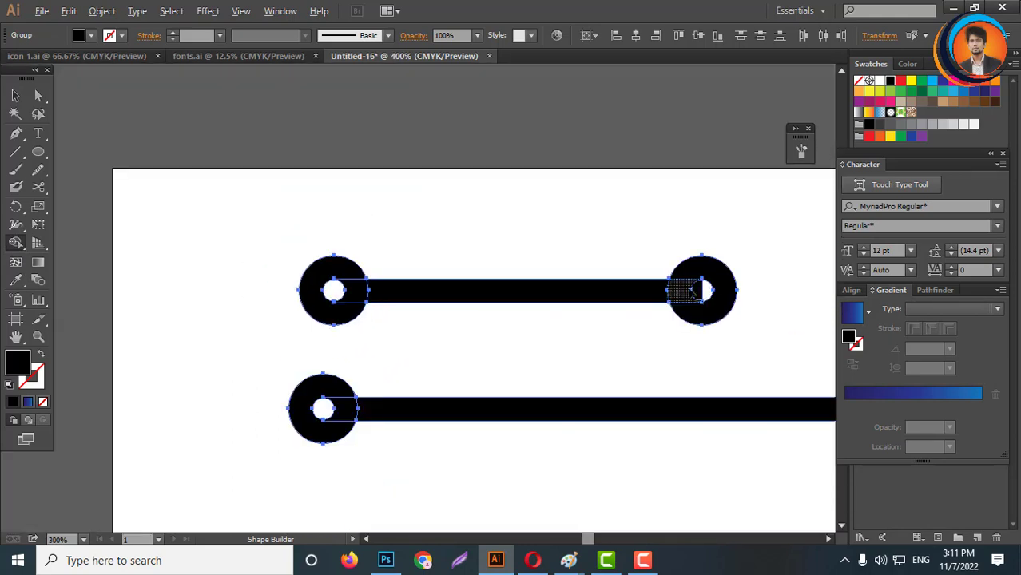
pyautogui.scroll(5, 693, 292)
pyautogui.moveTo(732, 303); pyautogui.dragTo(773, 300)
pyautogui.scroll(-6, 581, 285)
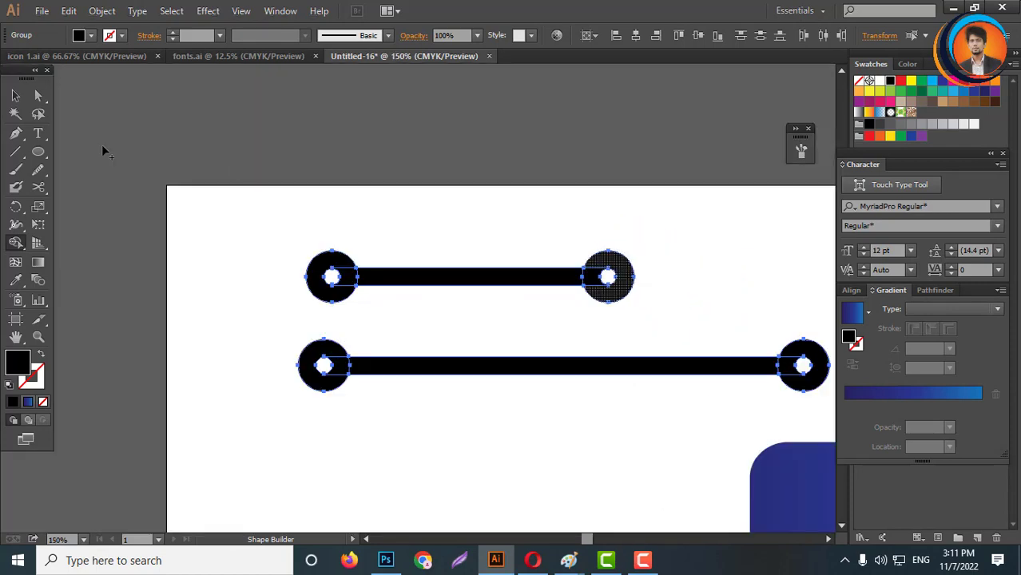
pyautogui.press('v')
pyautogui.scroll(-2, 333, 198)
pyautogui.click(295, 188)
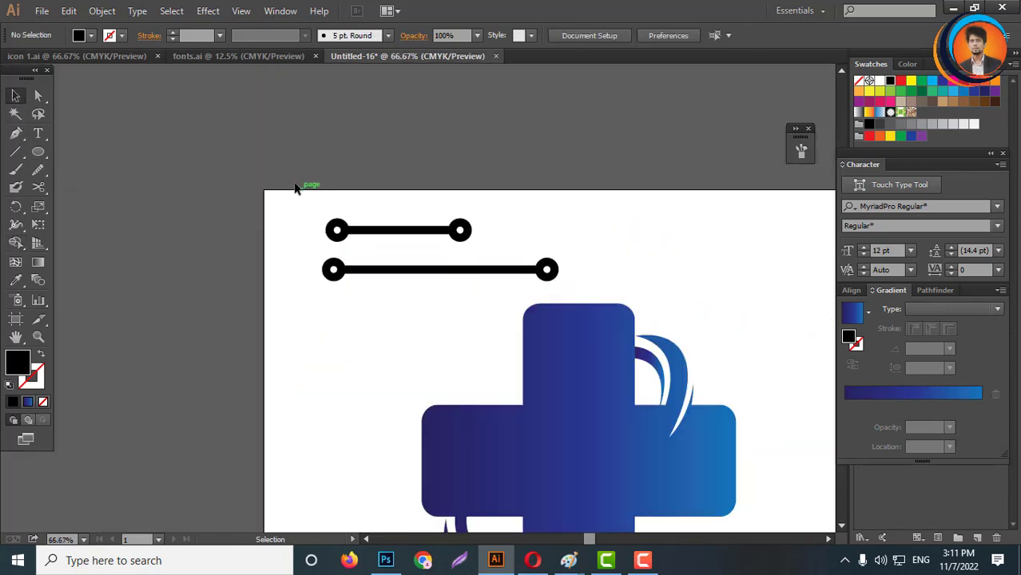
# - Unite the lines with their end rings using Pathfinder and ungroup them into two separate compound shapes
pyautogui.moveTo(295, 187); pyautogui.dragTo(603, 294)
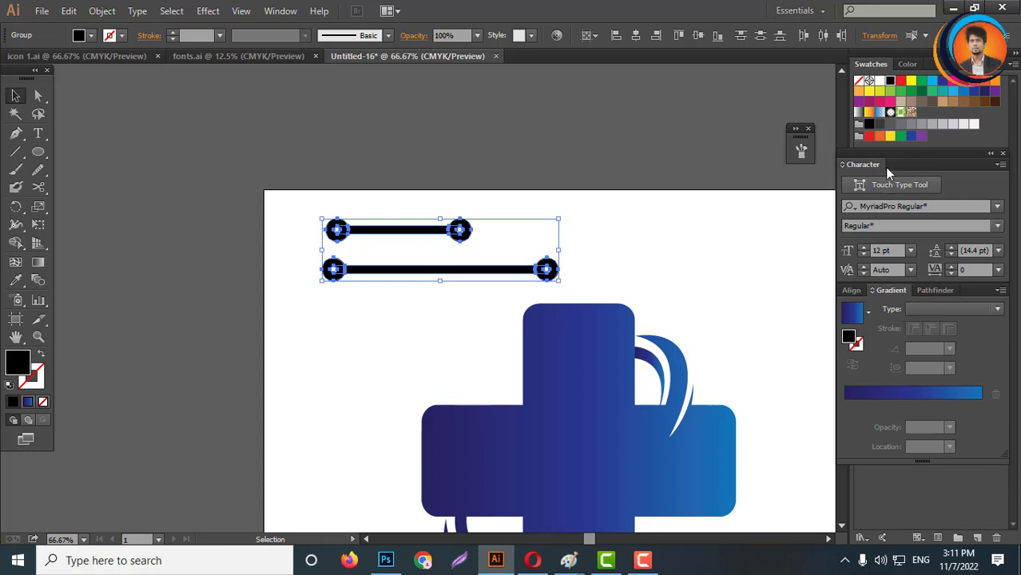
pyautogui.click(933, 290)
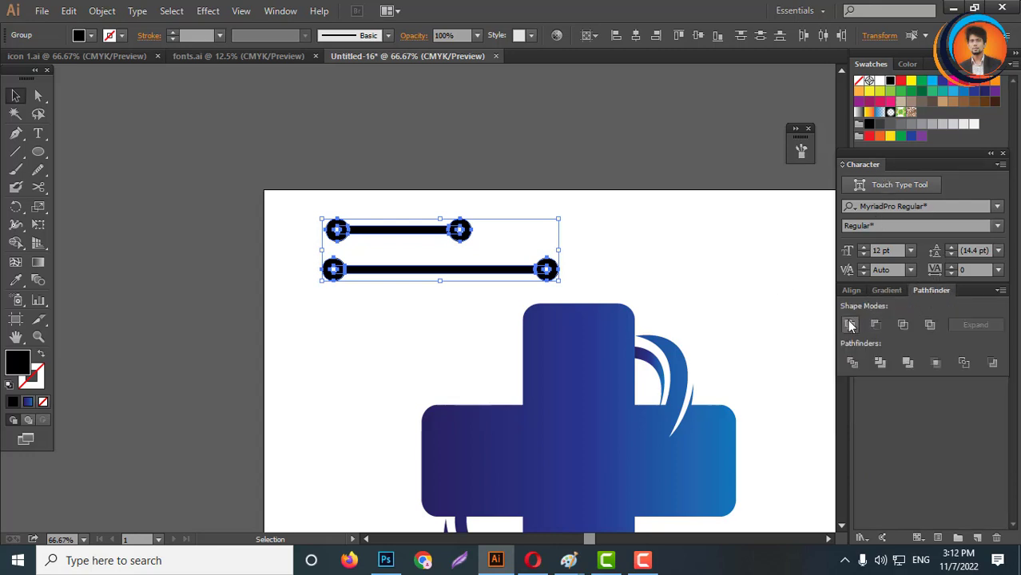
pyautogui.rightClick(584, 238)
pyautogui.click(624, 321)
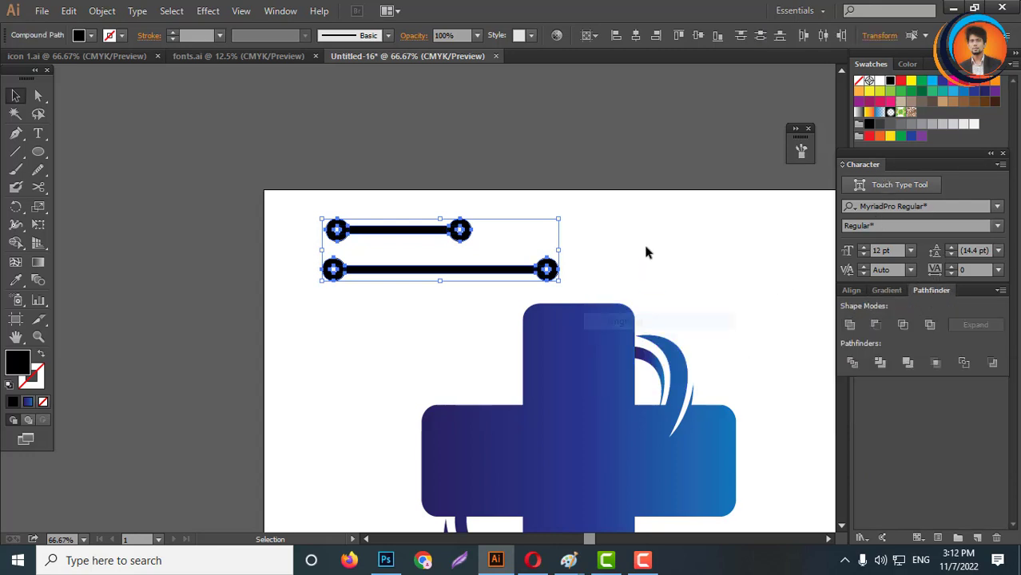
# - Move both ring-ended lines down so their right ends overlap the cross's left arm
pyautogui.moveTo(266, 190); pyautogui.dragTo(530, 288)
pyautogui.scroll(-2, 534, 256)
pyautogui.moveTo(532, 256); pyautogui.dragTo(533, 369)
pyautogui.scroll(3, 494, 372)
pyautogui.rightClick(471, 362)
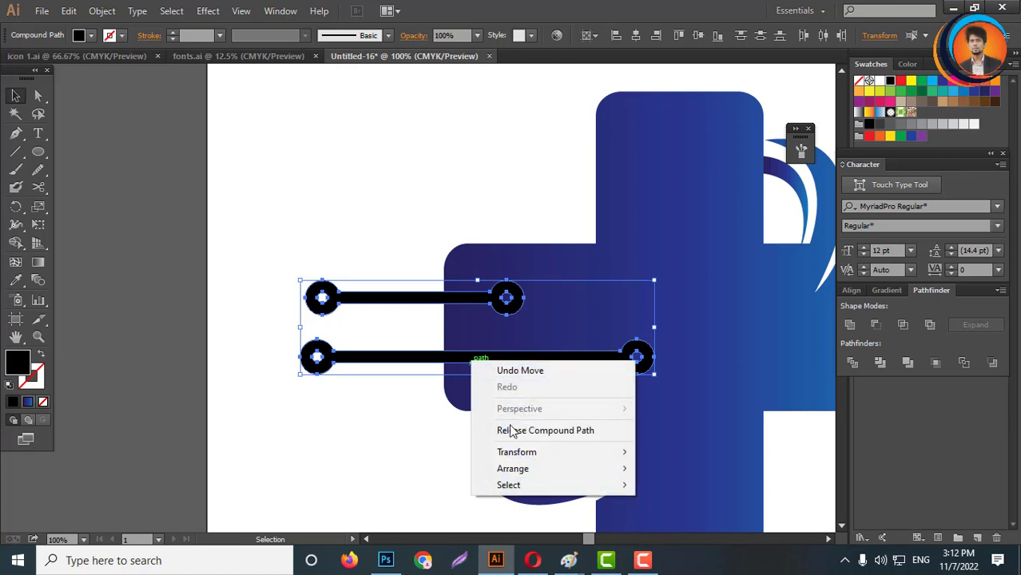
pyautogui.click(361, 371)
# - Shift the lower ring-ended line left, then nudge both lines slightly to the right
pyautogui.click(361, 361)
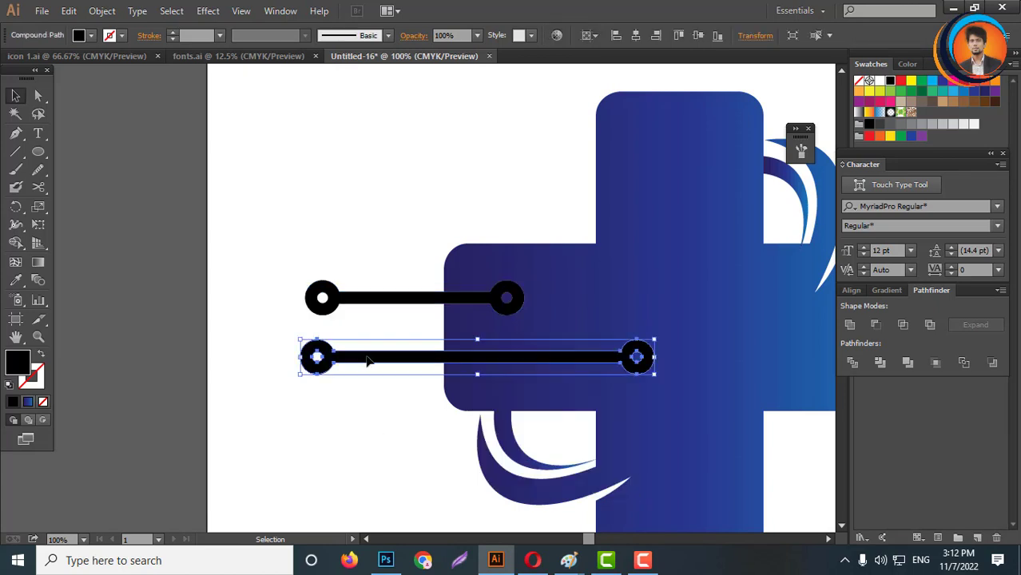
pyautogui.moveTo(368, 361); pyautogui.dragTo(298, 360)
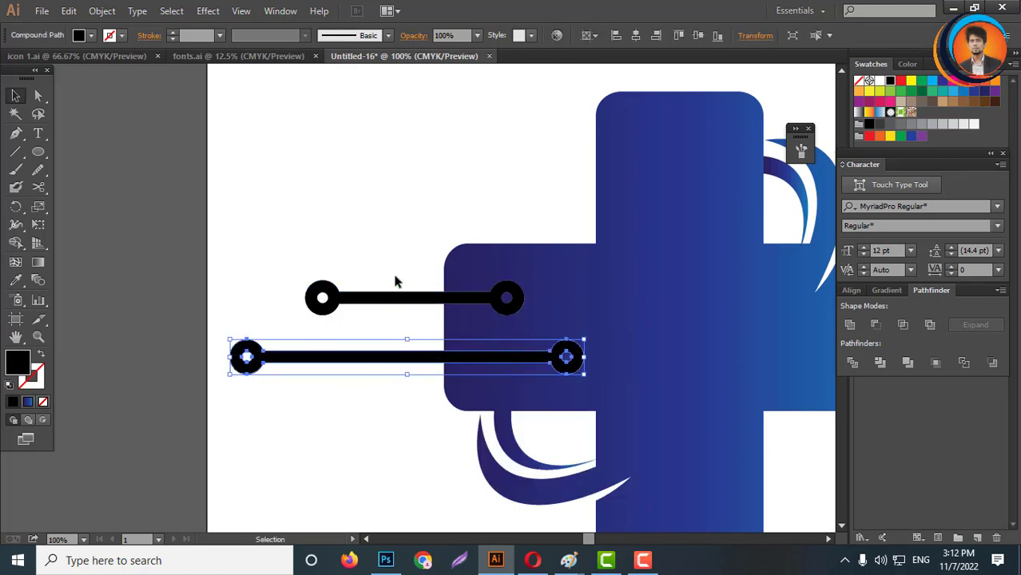
pyautogui.moveTo(401, 373); pyautogui.dragTo(418, 358)
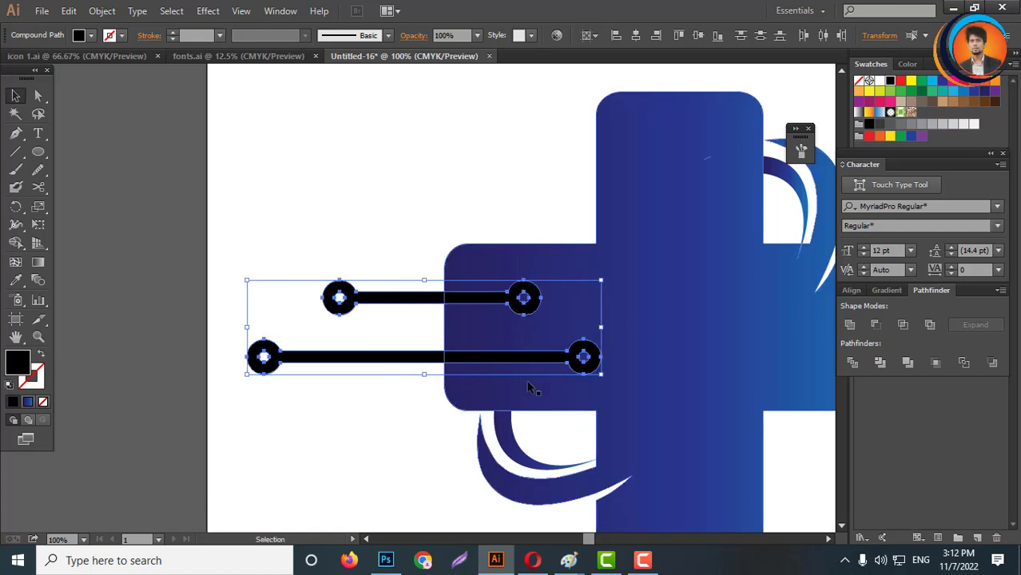
# - Divide the cross and both ring-ended lines with Pathfinder and ungroup the resulting pieces
pyautogui.keyDown('shift'); pyautogui.click(661, 349); pyautogui.keyUp('shift')
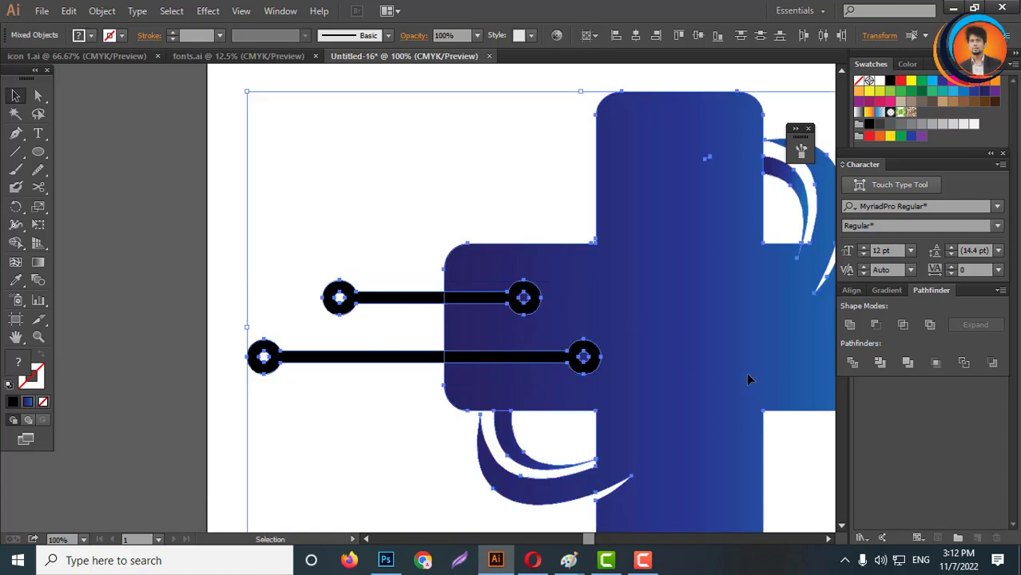
pyautogui.click(854, 364)
pyautogui.rightClick(663, 389)
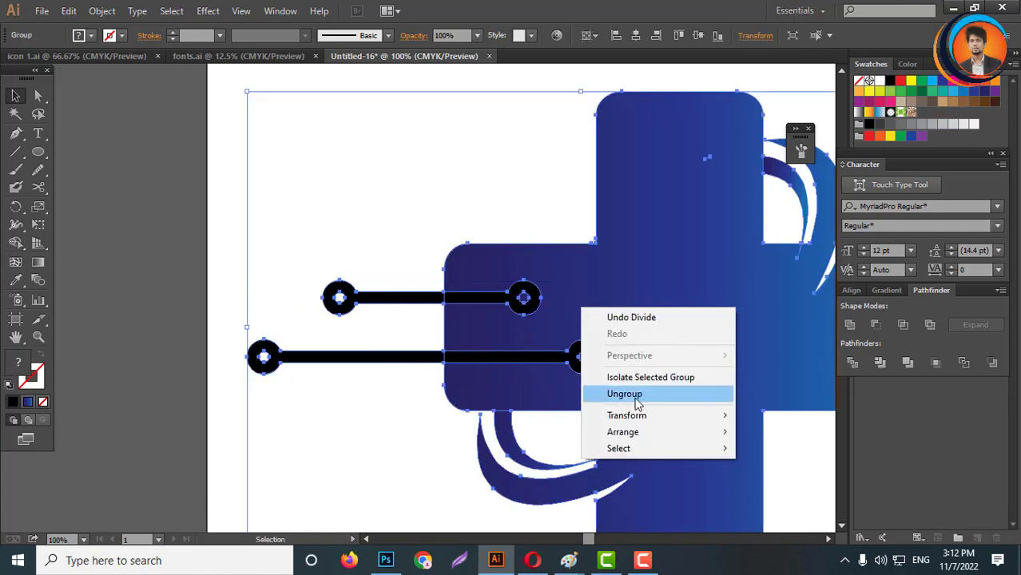
pyautogui.click(629, 394)
pyautogui.click(431, 371)
# - Delete the black pieces of both lines that lie over the cross's left arm, leaving cut-outs
pyautogui.scroll(2, 421, 364)
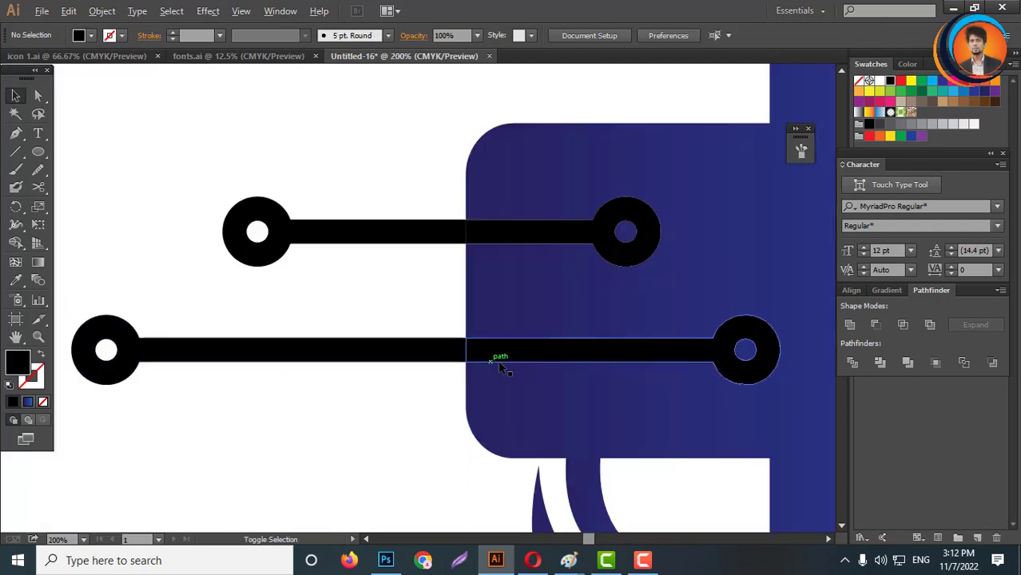
pyautogui.click(470, 363)
pyautogui.press('Delete')
pyautogui.click(554, 235)
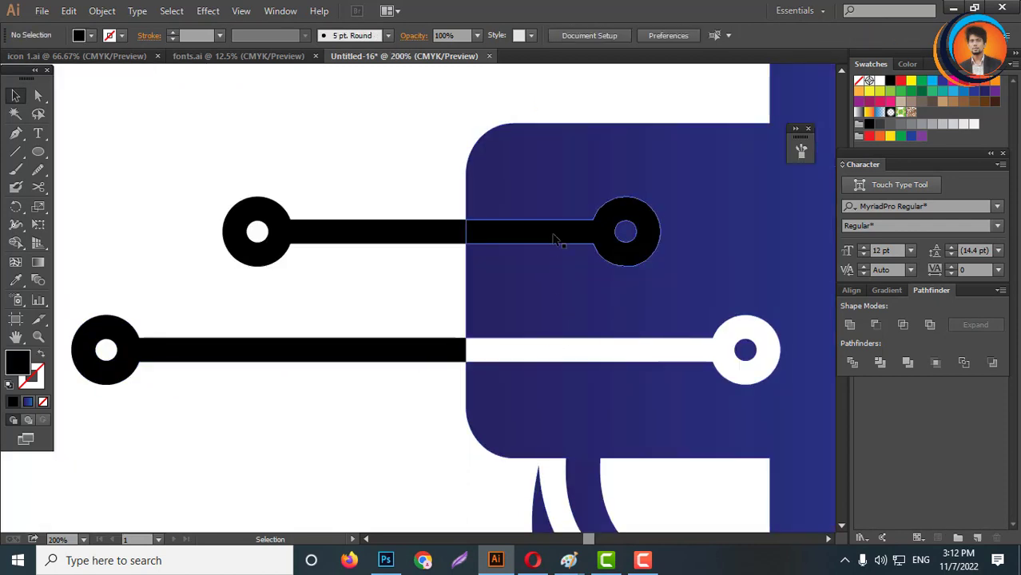
pyautogui.press('Delete')
# - Move both remaining black line pieces up and right so they overlap the arm directly above their cut-outs
pyautogui.click(395, 237)
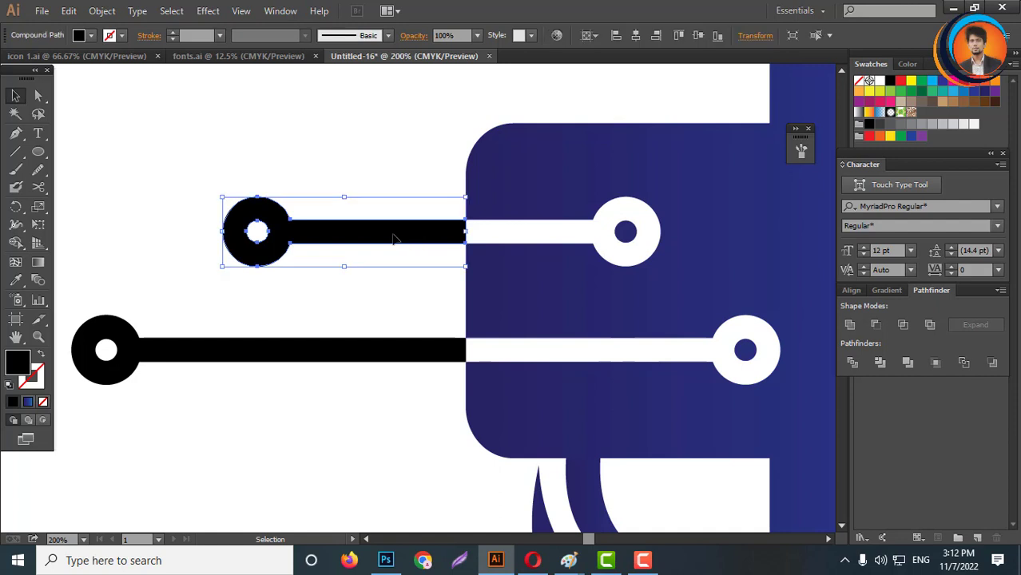
pyautogui.moveTo(395, 236); pyautogui.dragTo(440, 214)
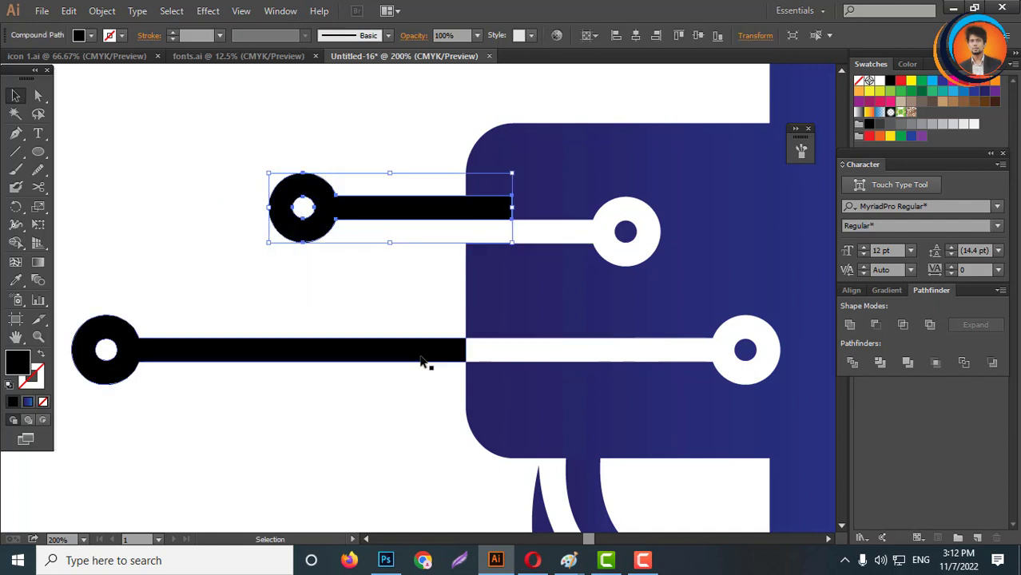
pyautogui.moveTo(422, 360); pyautogui.dragTo(472, 334)
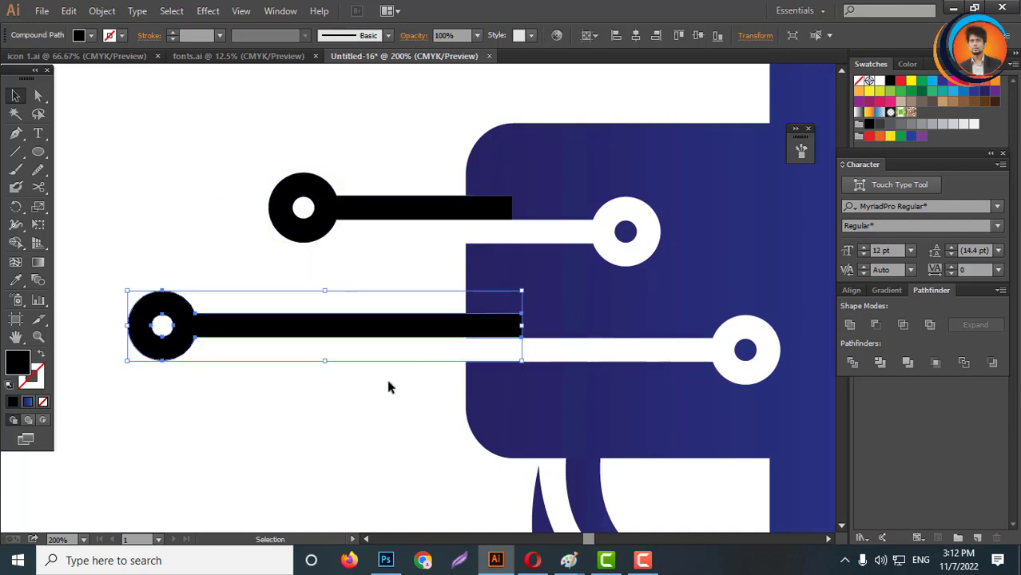
pyautogui.click(388, 381)
# - Select all the artwork and apply the cross's blue gradient to it with the Eyedropper
pyautogui.scroll(-5, 439, 316)
pyautogui.scroll(-2, 642, 329)
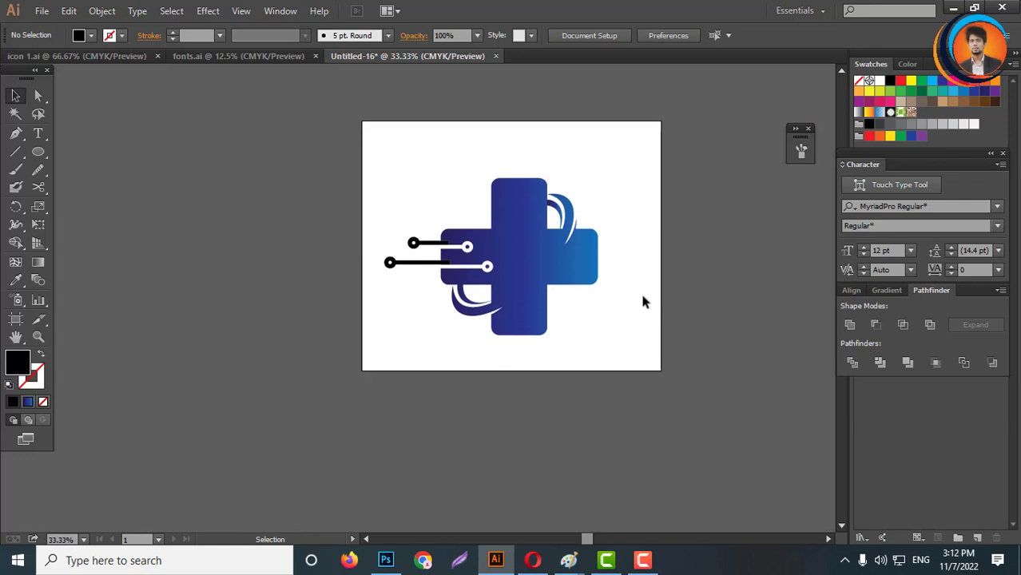
pyautogui.hotkey('ctrl', 'a')
pyautogui.scroll(3, 514, 274)
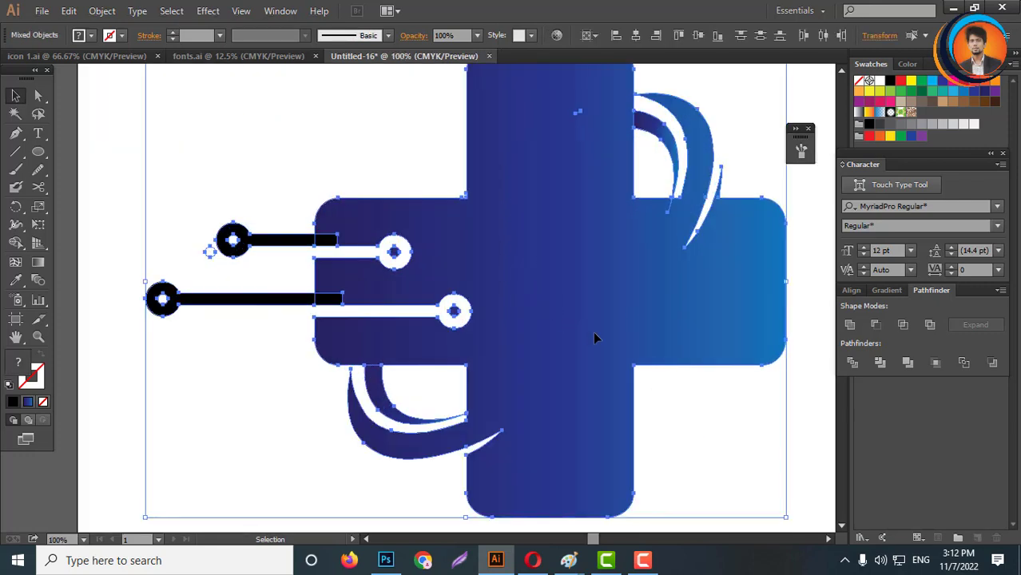
pyautogui.hotkey('ctrl', 'Tab')
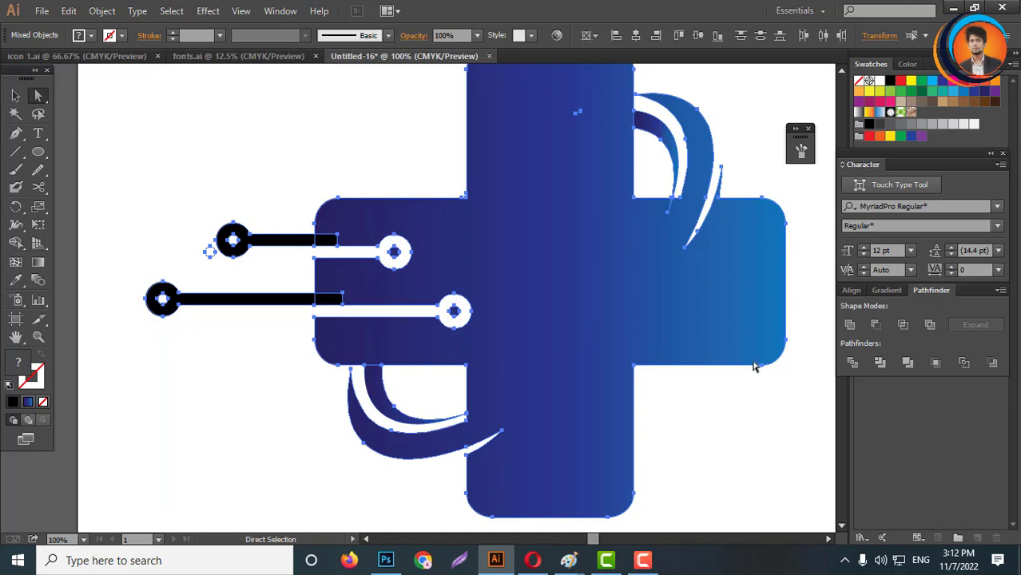
pyautogui.click(13, 286)
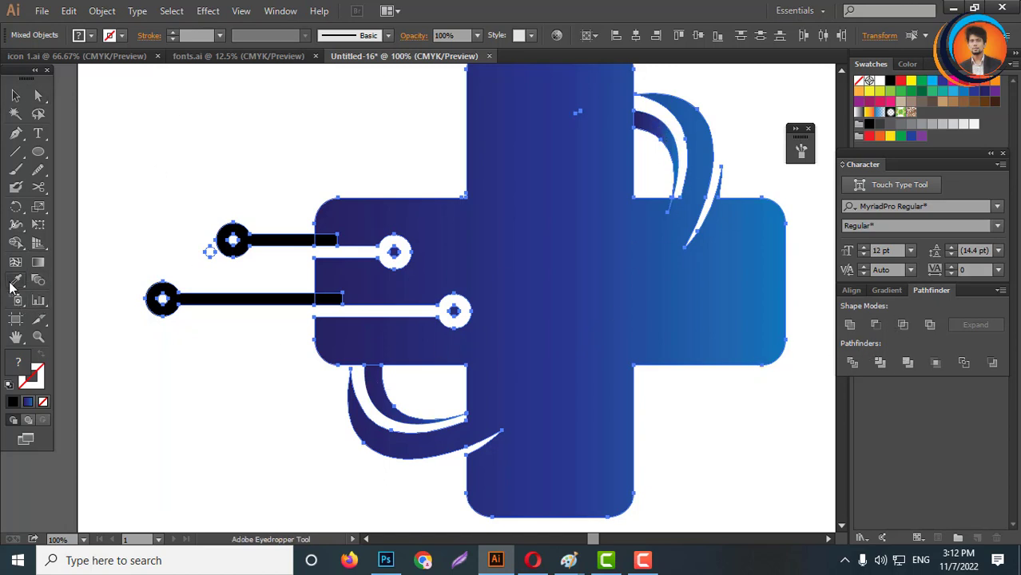
pyautogui.click(550, 246)
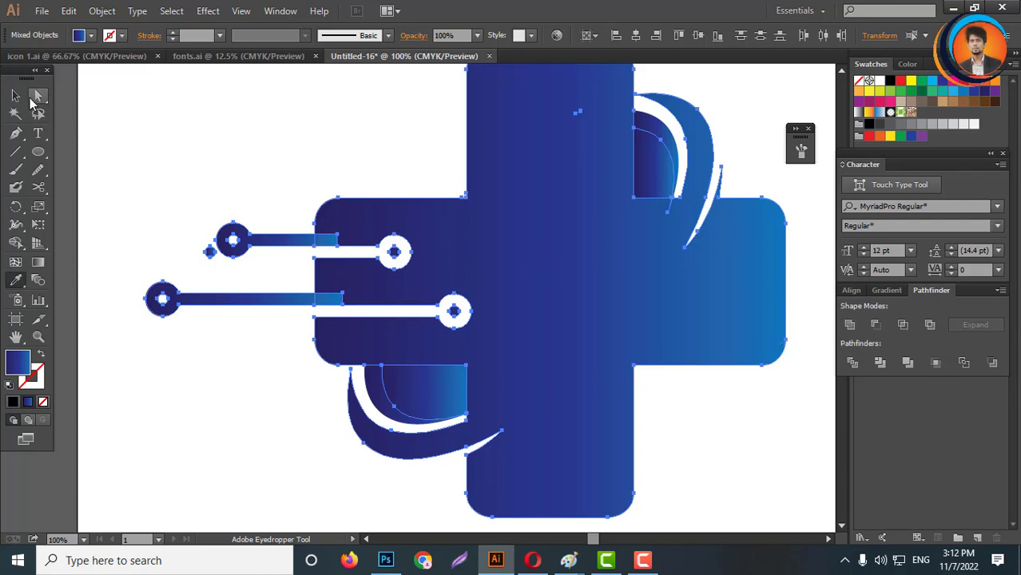
# - Unite the selected artwork with Pathfinder so the line pieces merge into the cross
pyautogui.click(33, 99)
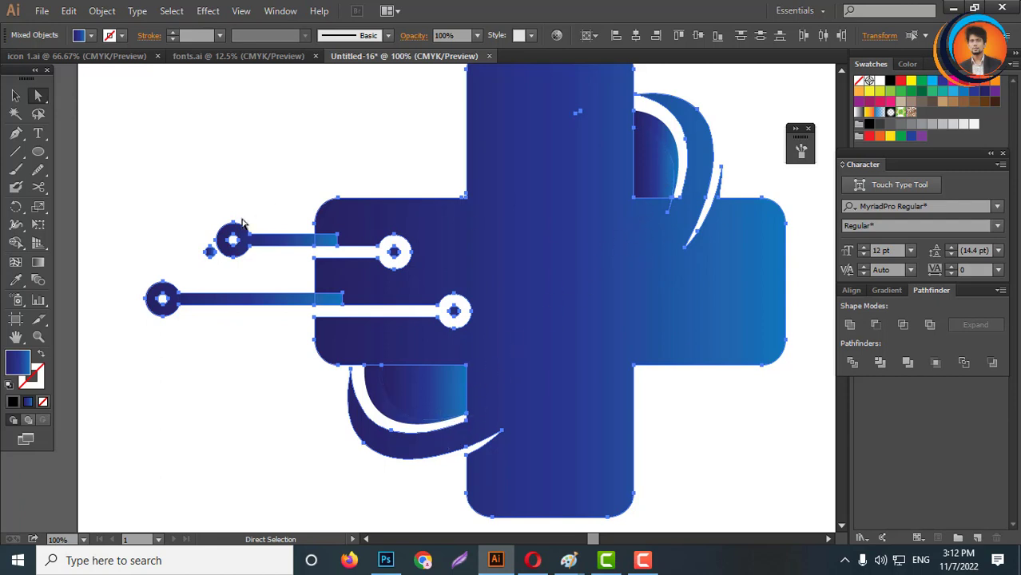
pyautogui.click(850, 325)
pyautogui.click(657, 445)
# - Delete the two filled pieces inside the crescents and the stray dot beside the upper line's left ring
pyautogui.click(447, 397)
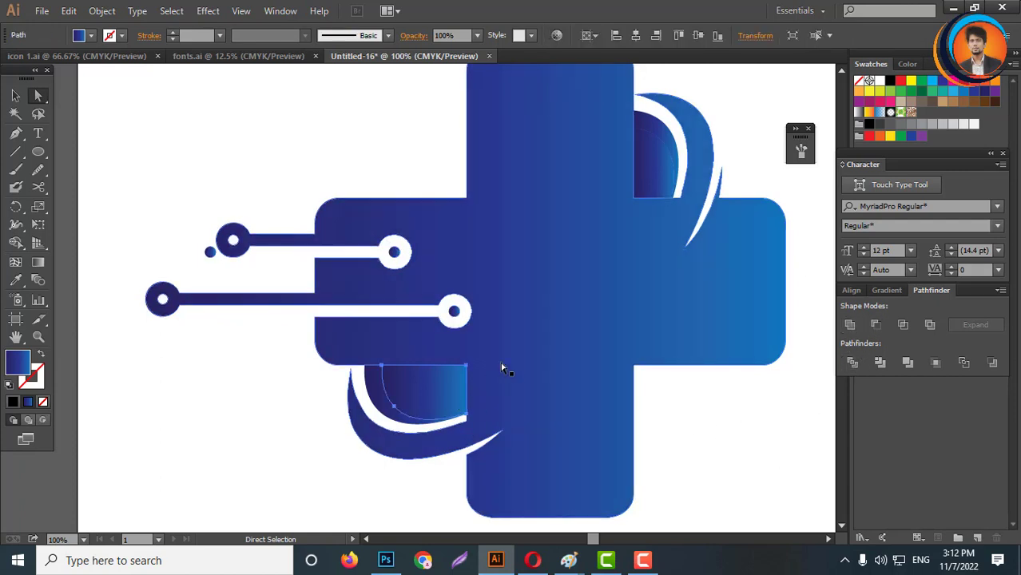
pyautogui.press('Delete')
pyautogui.click(662, 171)
pyautogui.press('Delete')
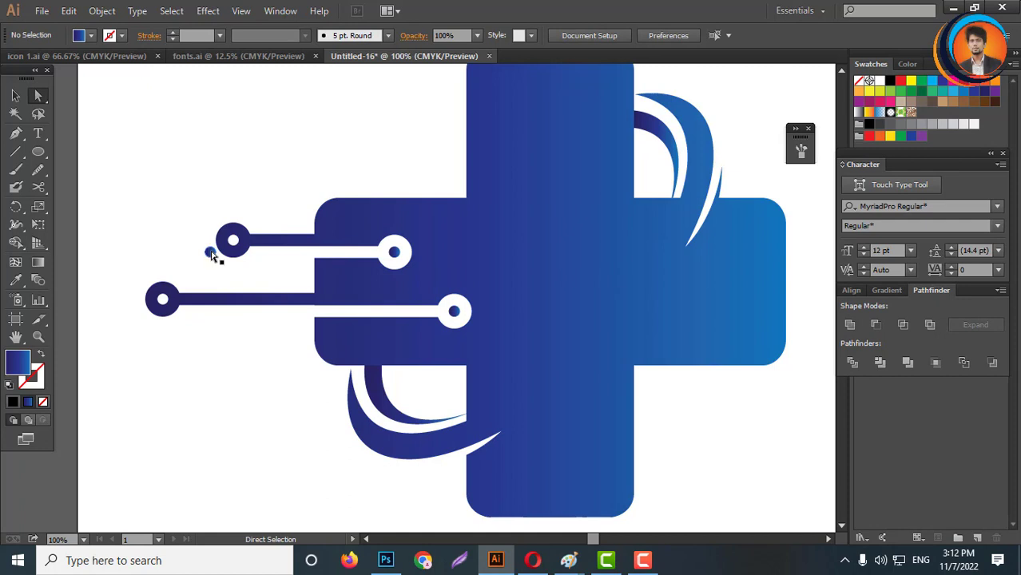
pyautogui.click(210, 252)
pyautogui.press('Delete')
# - Fill the two inner crescents, at the cross's upper right and lower left, with the light green swatch
pyautogui.scroll(3, 559, 383)
pyautogui.hotkey('ctrl', '0')
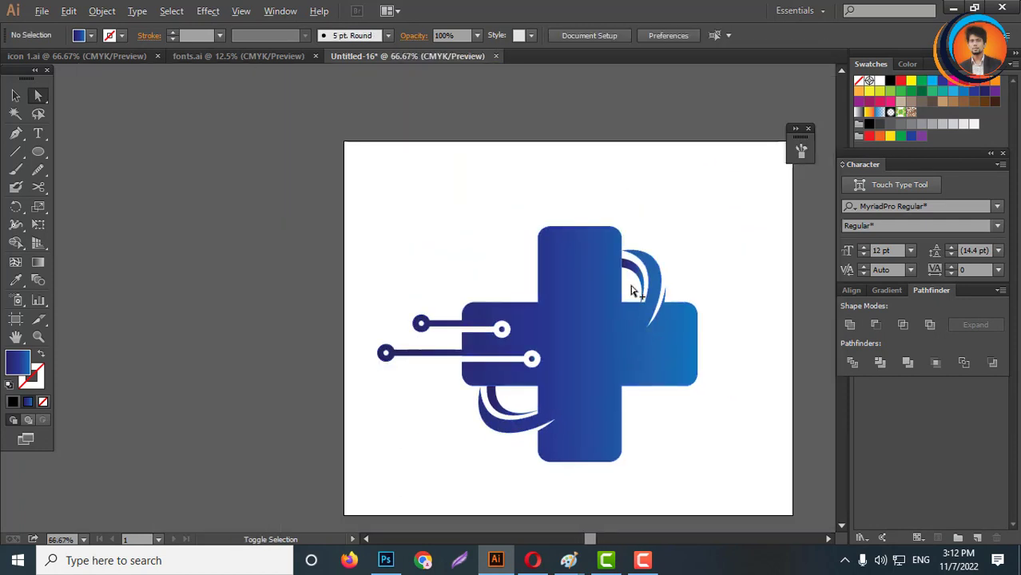
pyautogui.hotkey('ctrl', '1')
pyautogui.click(666, 193)
pyautogui.scroll(-1, 644, 241)
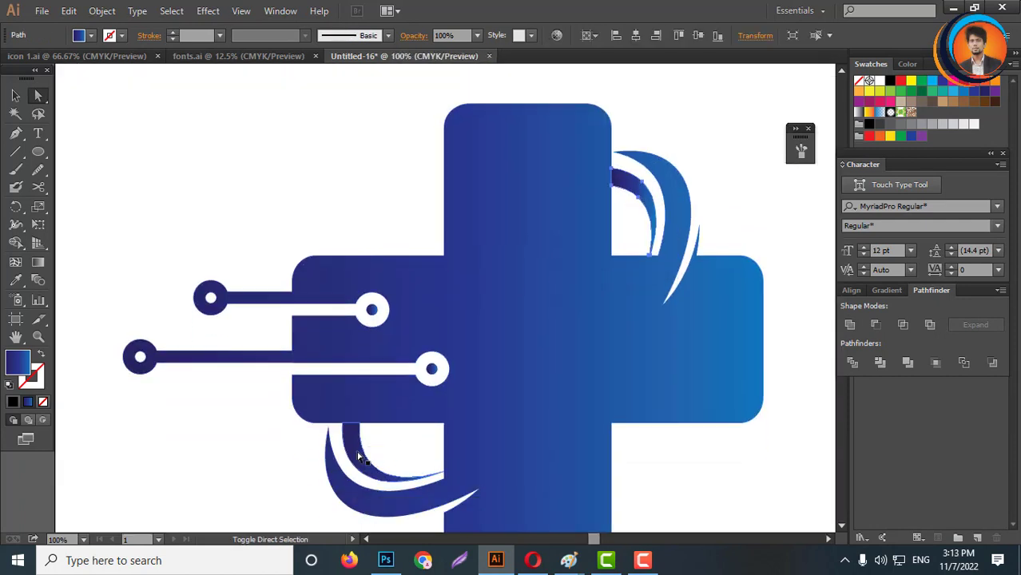
pyautogui.keyDown('shift'); pyautogui.click(369, 459); pyautogui.keyUp('shift')
pyautogui.click(891, 94)
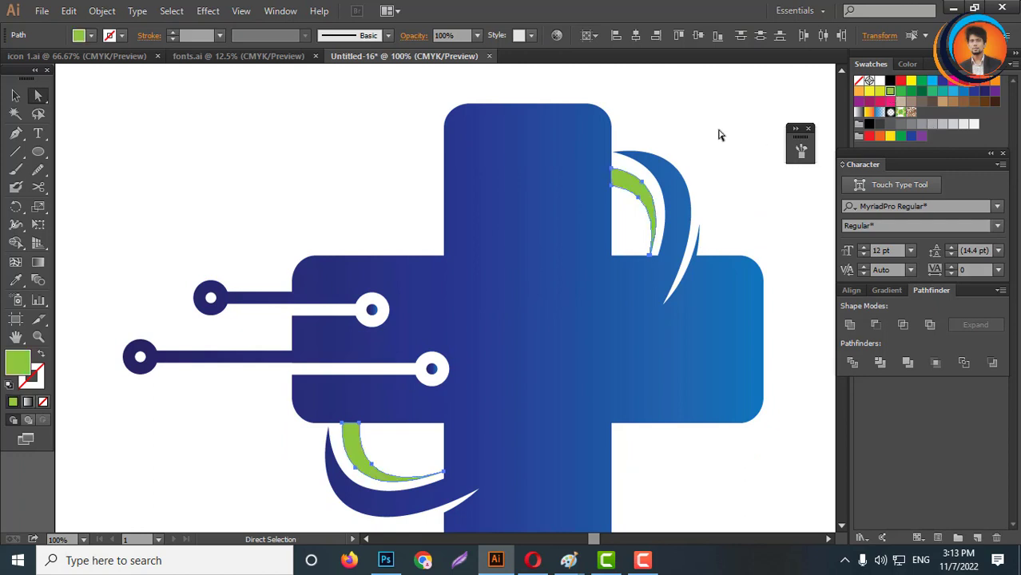
pyautogui.click(720, 131)
# - Redirect the united cross shape's blue gradient diagonally from its upper right to beyond its lower left
pyautogui.scroll(-3, 568, 163)
pyautogui.scroll(2, 529, 206)
pyautogui.scroll(3, 529, 206)
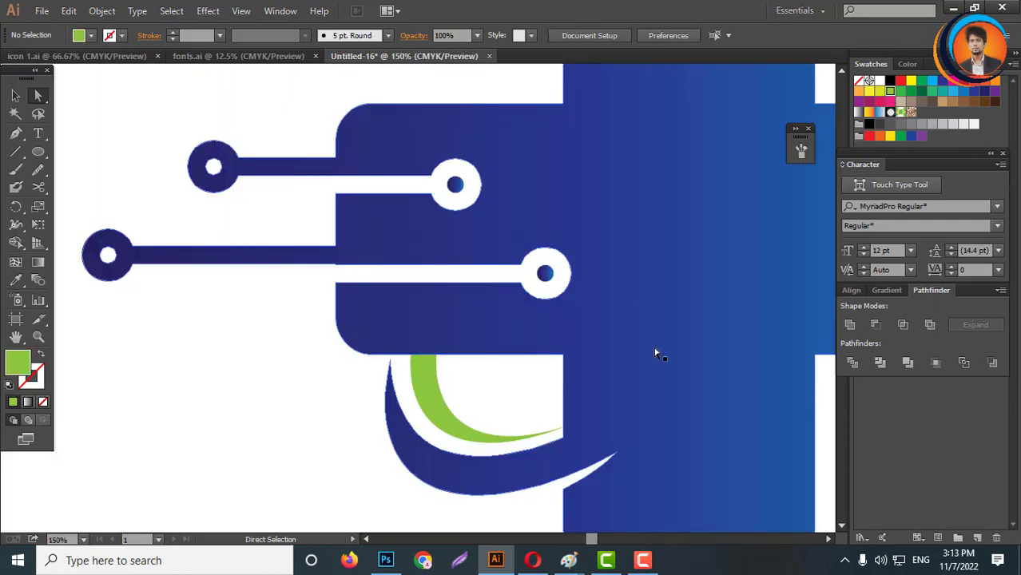
pyautogui.press('v')
pyautogui.scroll(-3, 557, 277)
pyautogui.click(559, 264)
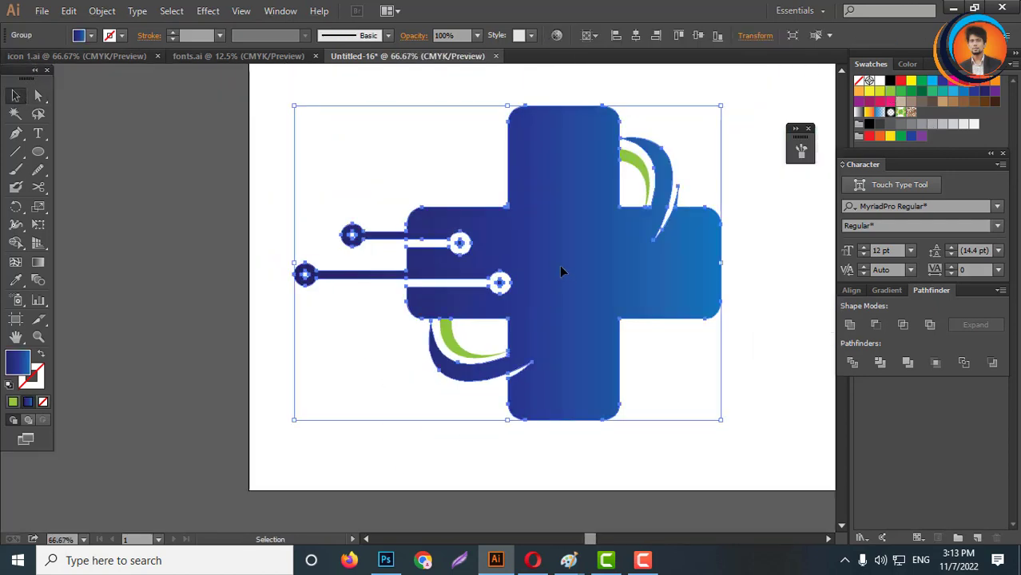
pyautogui.press('g')
pyautogui.moveTo(655, 152); pyautogui.dragTo(226, 483)
pyautogui.click(16, 95)
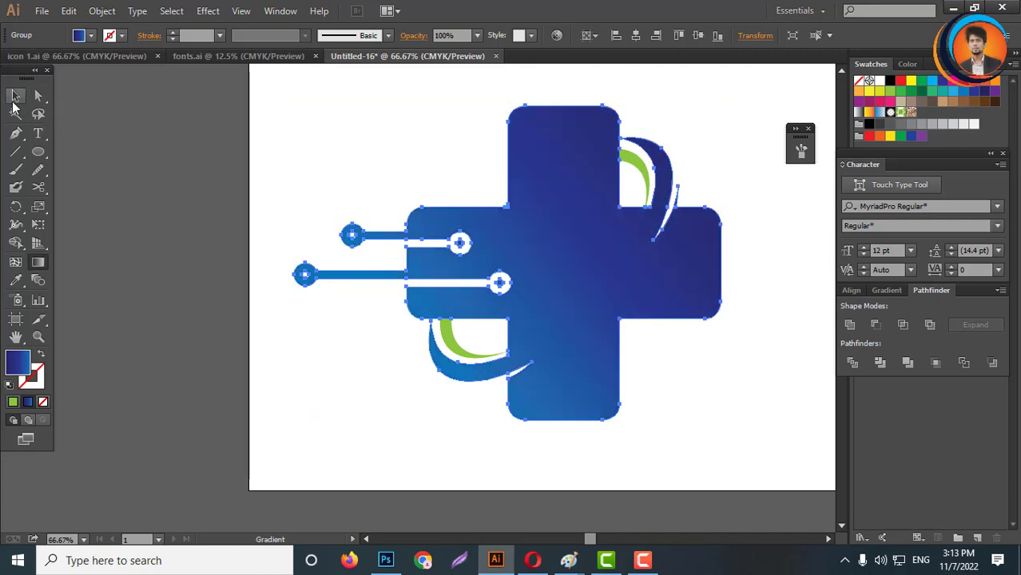
pyautogui.scroll(-2, 573, 292)
pyautogui.scroll(1, 698, 365)
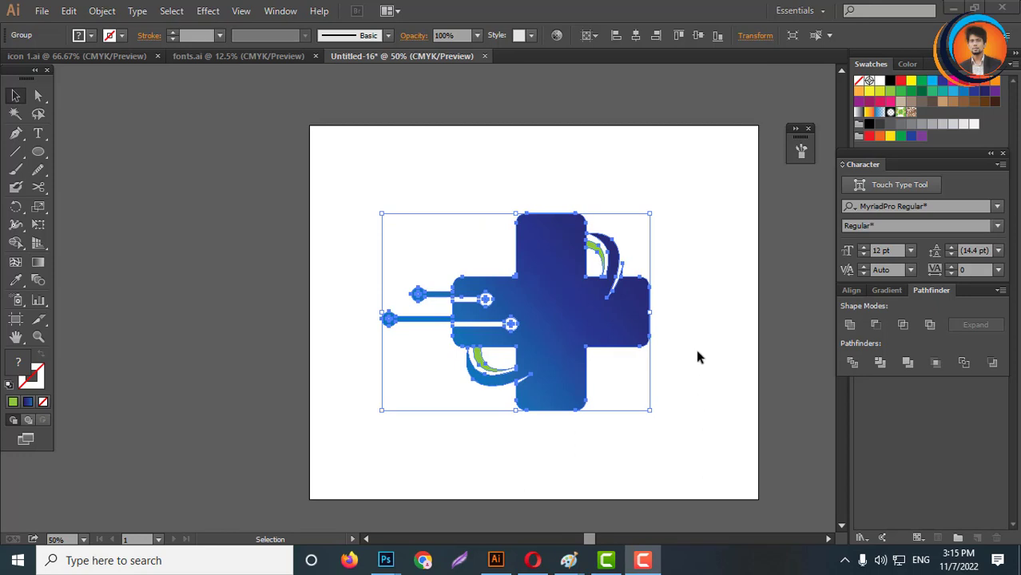
pyautogui.scroll(-1, 696, 355)
pyautogui.scroll(2, 696, 355)
pyautogui.scroll(-3, 592, 320)
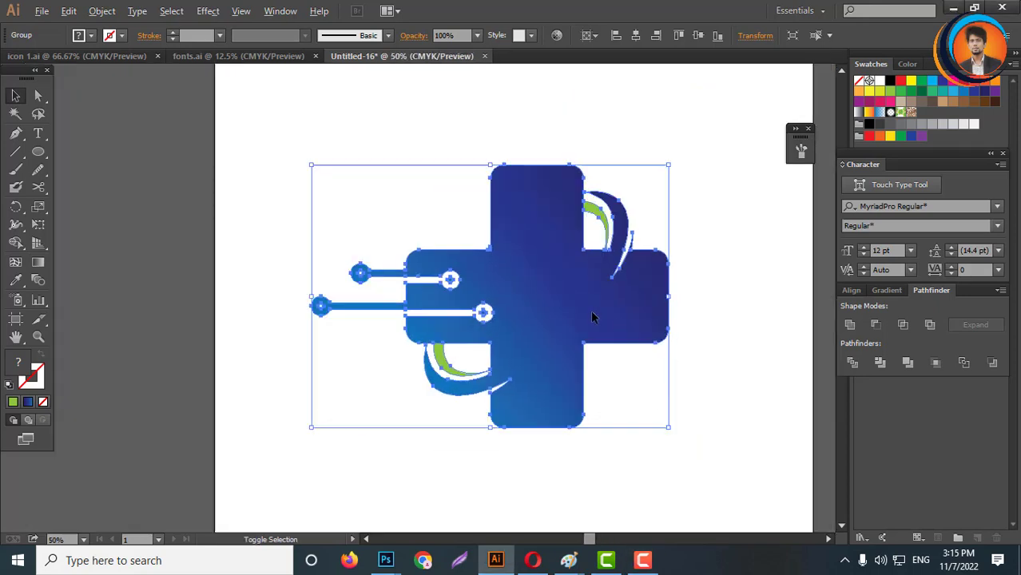
pyautogui.click(691, 335)
pyautogui.click(600, 324)
pyautogui.scroll(2, 601, 324)
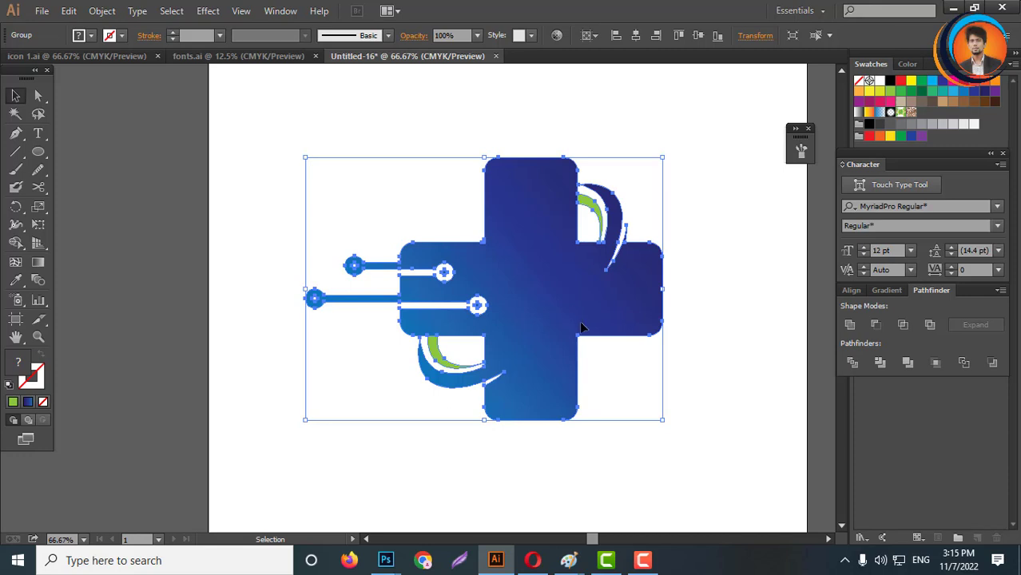
# - Copy the complete cross logo group and undo its deletion from the artboard
pyautogui.click(626, 376)
pyautogui.click(597, 317)
pyautogui.press('ctrl')
pyautogui.press('Delete')
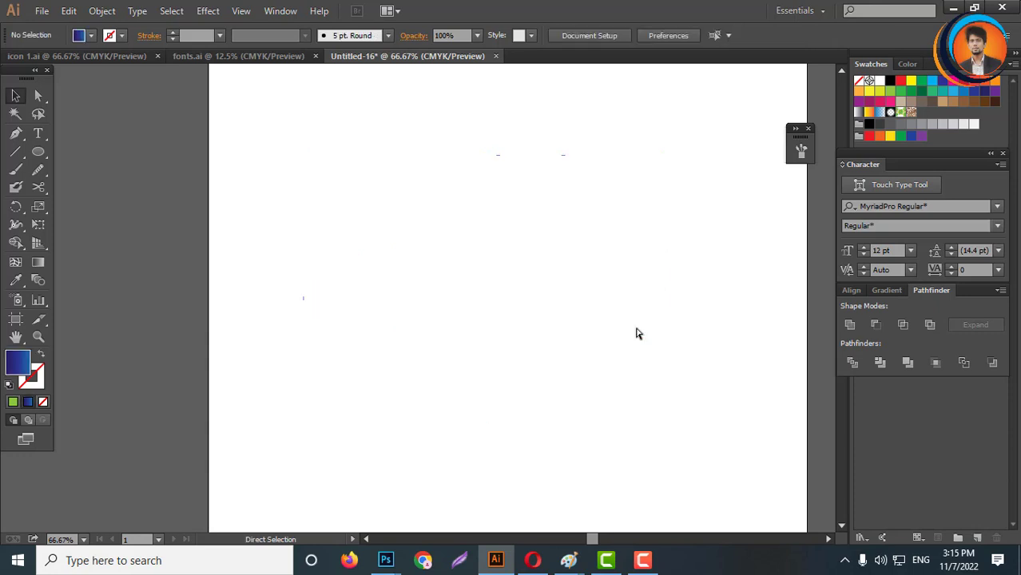
pyautogui.hotkey('ctrl', 'z')
pyautogui.keyDown('alt'); pyautogui.scroll(-2, 588, 295); pyautogui.keyUp('alt')
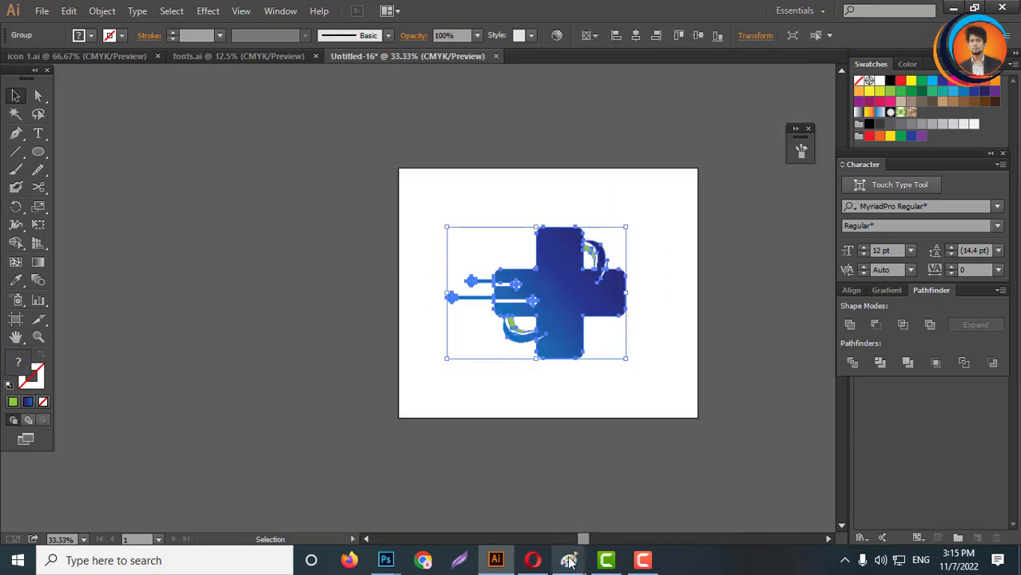
# - Switch to Photoshop, bring the 08.psd paper mockup forward and open the contents of its Placeholder smart object
pyautogui.moveTo(387, 564)
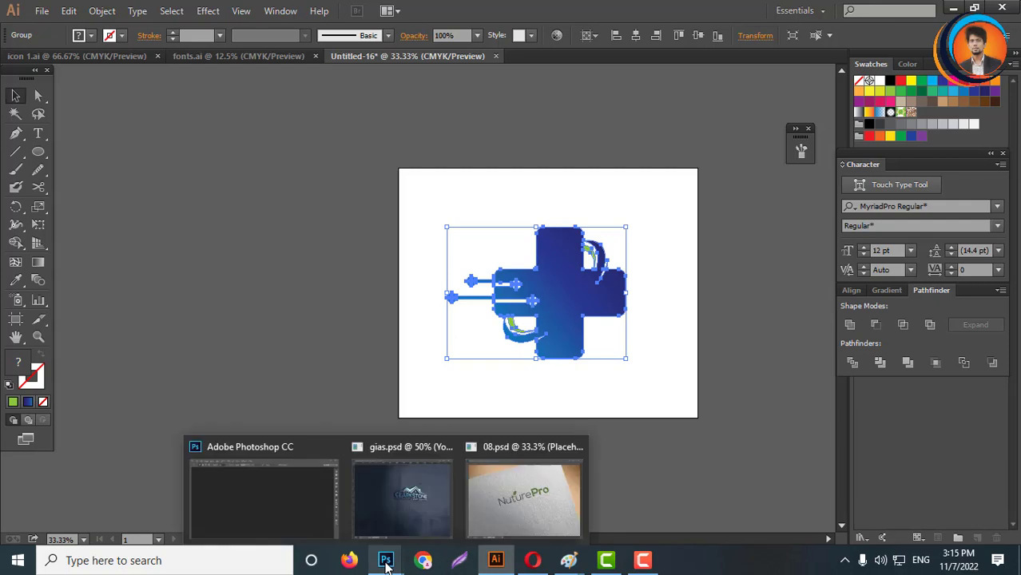
pyautogui.click(388, 511)
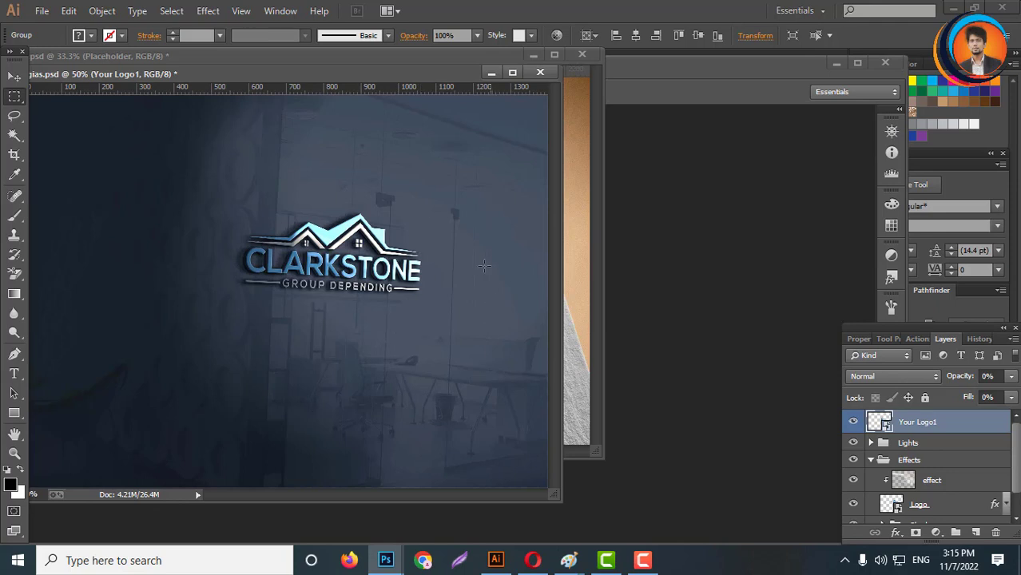
pyautogui.click(577, 361)
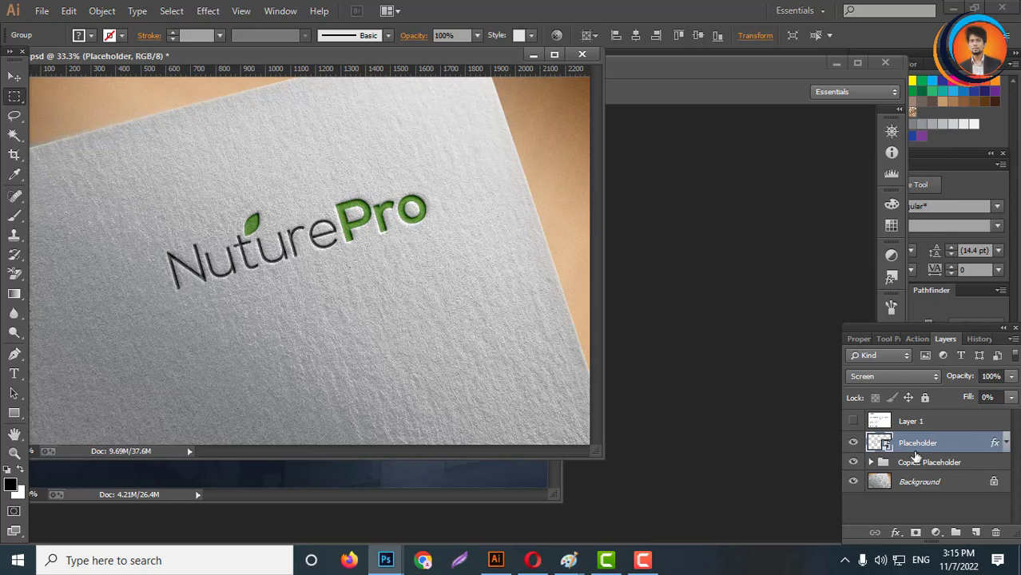
pyautogui.doubleClick(878, 442)
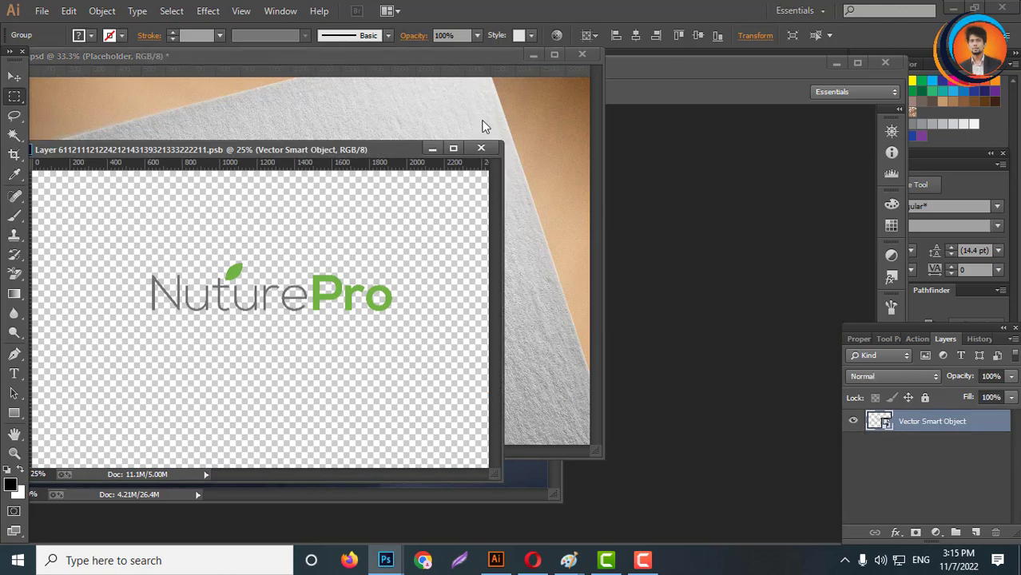
pyautogui.moveTo(387, 151); pyautogui.dragTo(449, 131)
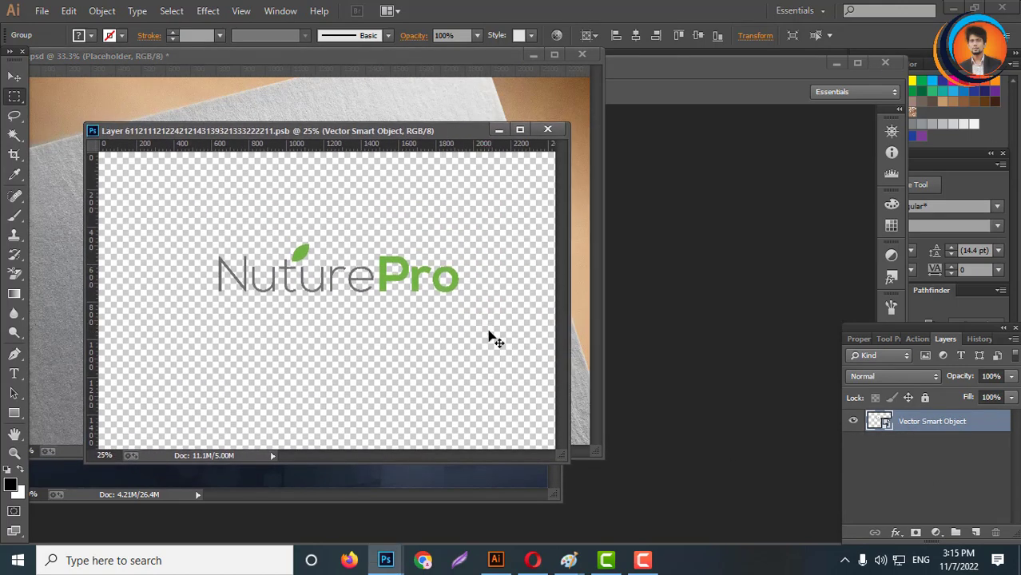
# - Paste the cross logo as a smart object, enlarge it and position it over the NuturePro artwork
pyautogui.hotkey('ctrl', 'v')
pyautogui.press('Return')
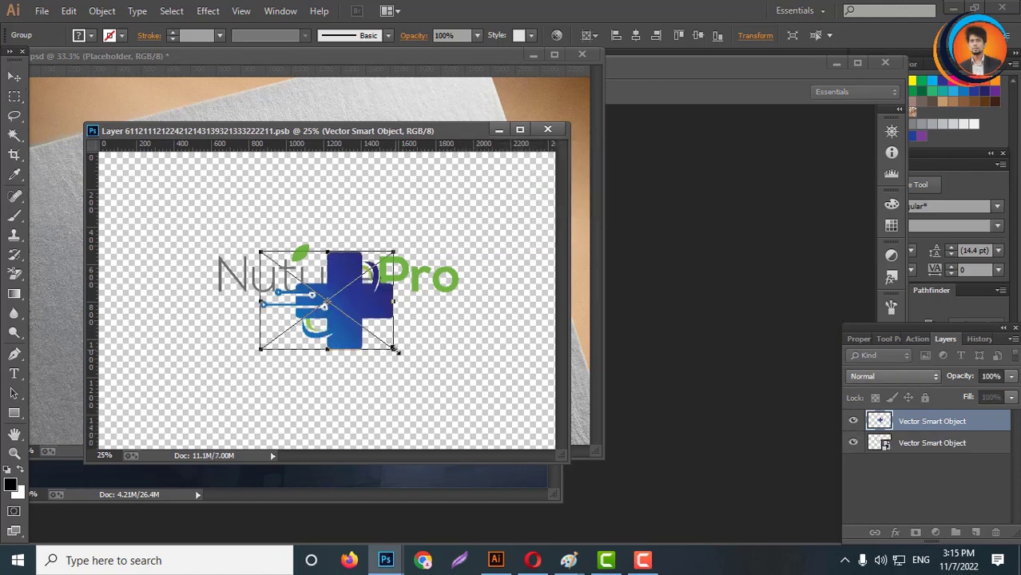
pyautogui.moveTo(389, 352); pyautogui.dragTo(440, 398)
pyautogui.moveTo(379, 295)
pyautogui.mouseDown()
pyautogui.moveTo(353, 273)
pyautogui.moveTo(374, 297)
pyautogui.mouseUp()
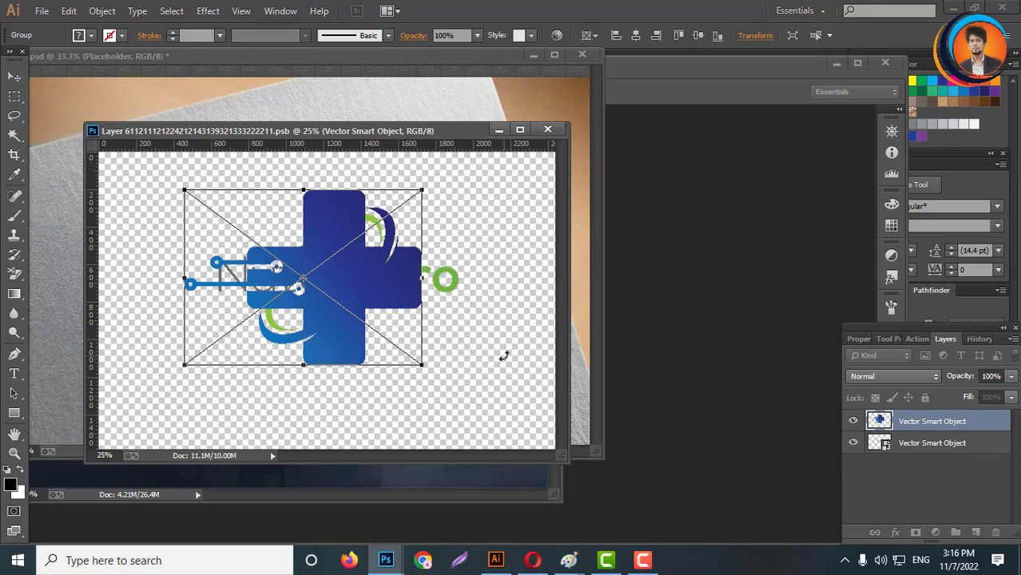
pyautogui.press('Return')
pyautogui.press('m')
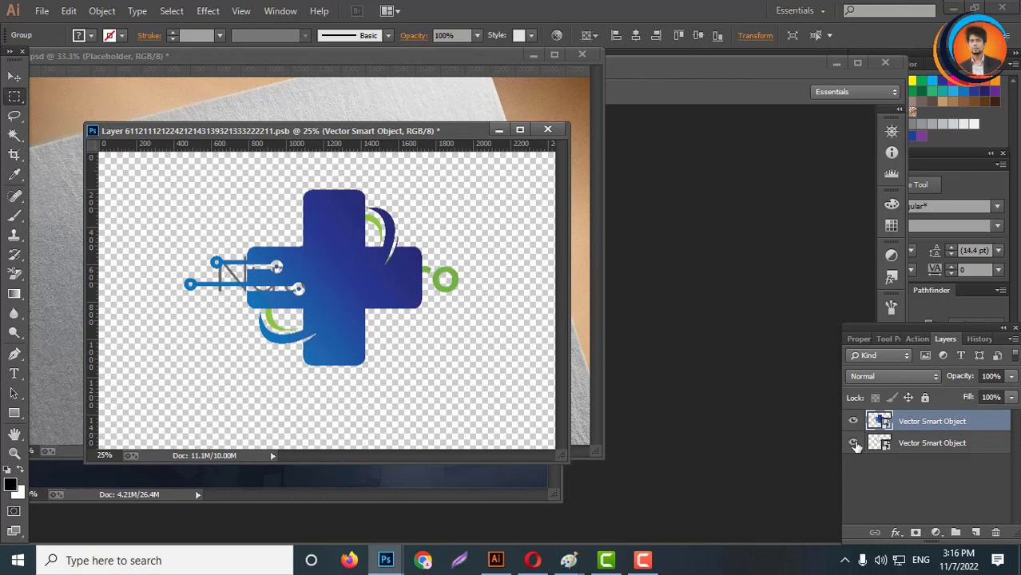
# - Delete the old NuturePro layer, then save and close the placeholder's contents to update the mockup
pyautogui.click(876, 446)
pyautogui.press('Delete')
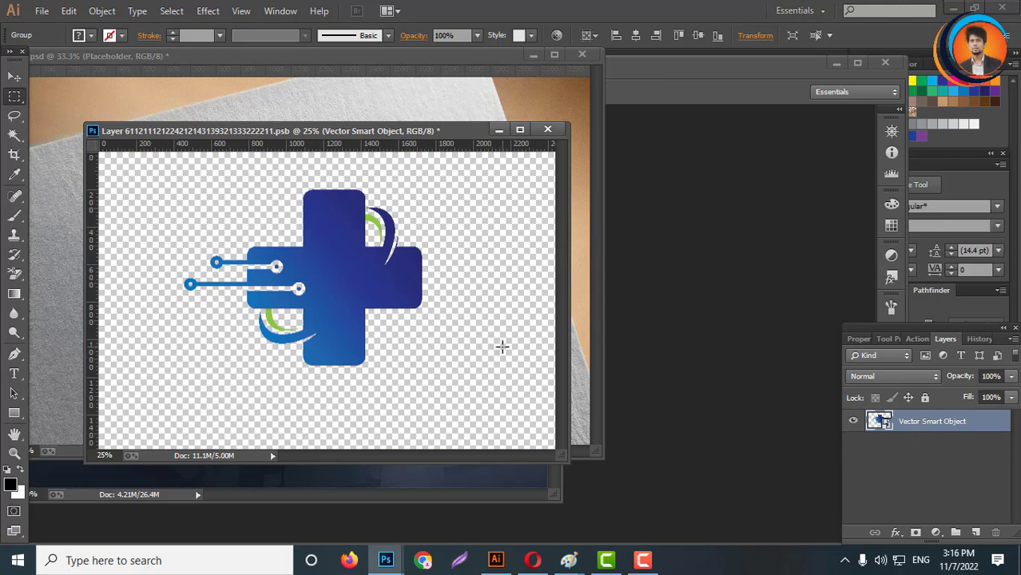
pyautogui.hotkey('ctrl', 's')
pyautogui.click(548, 130)
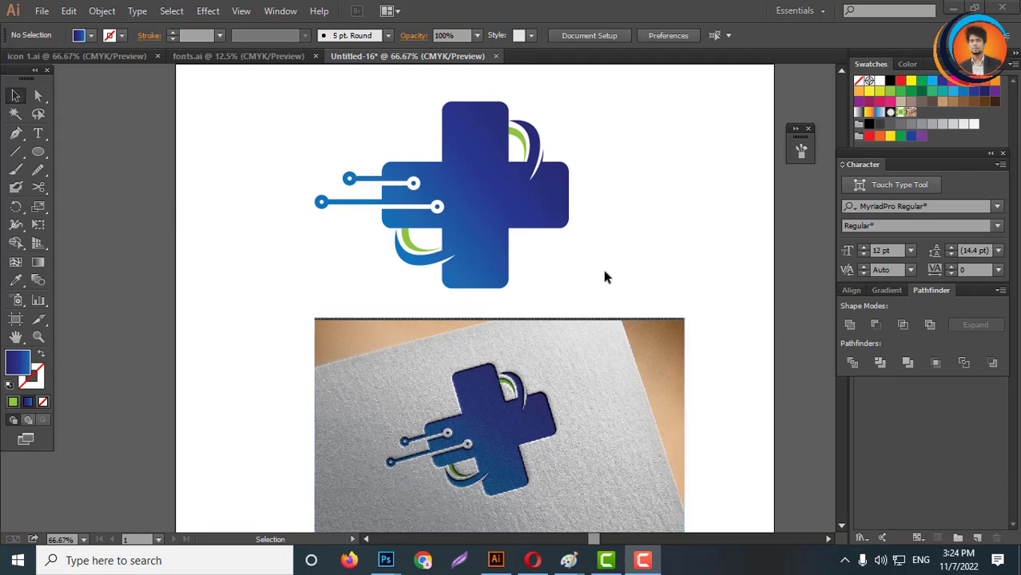
pyautogui.scroll(-1, 599, 274)
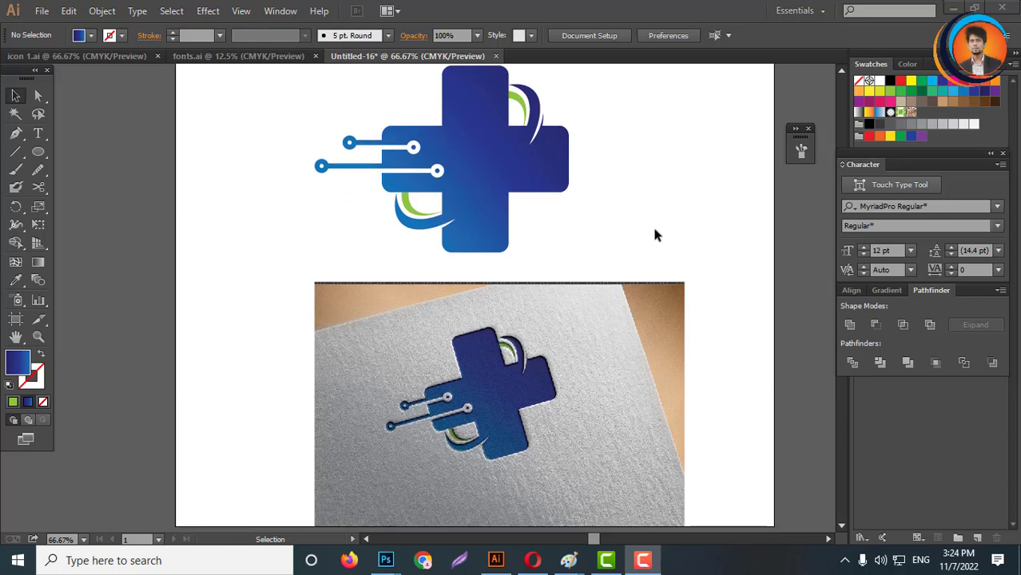
pyautogui.scroll(-2, 653, 227)
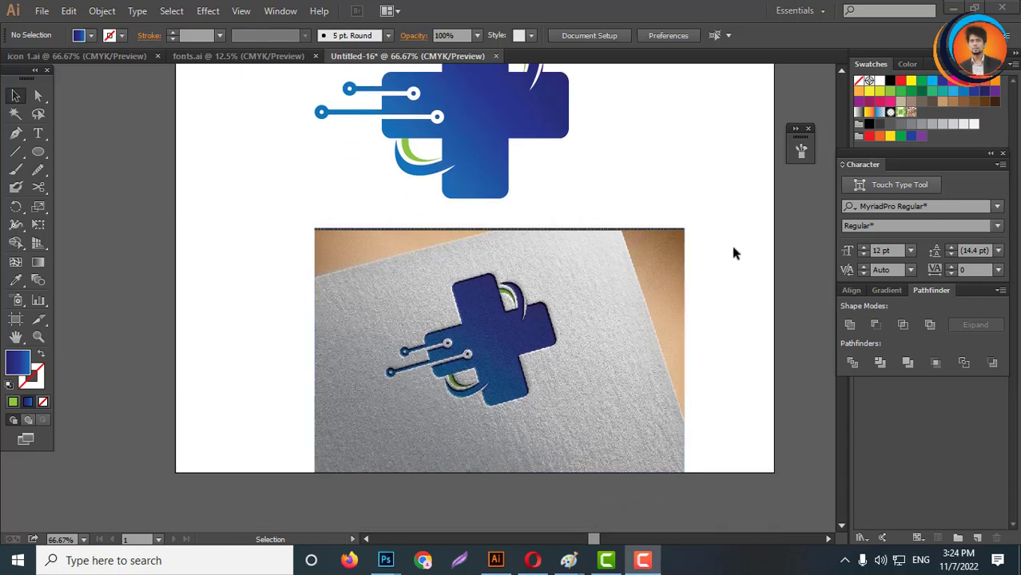